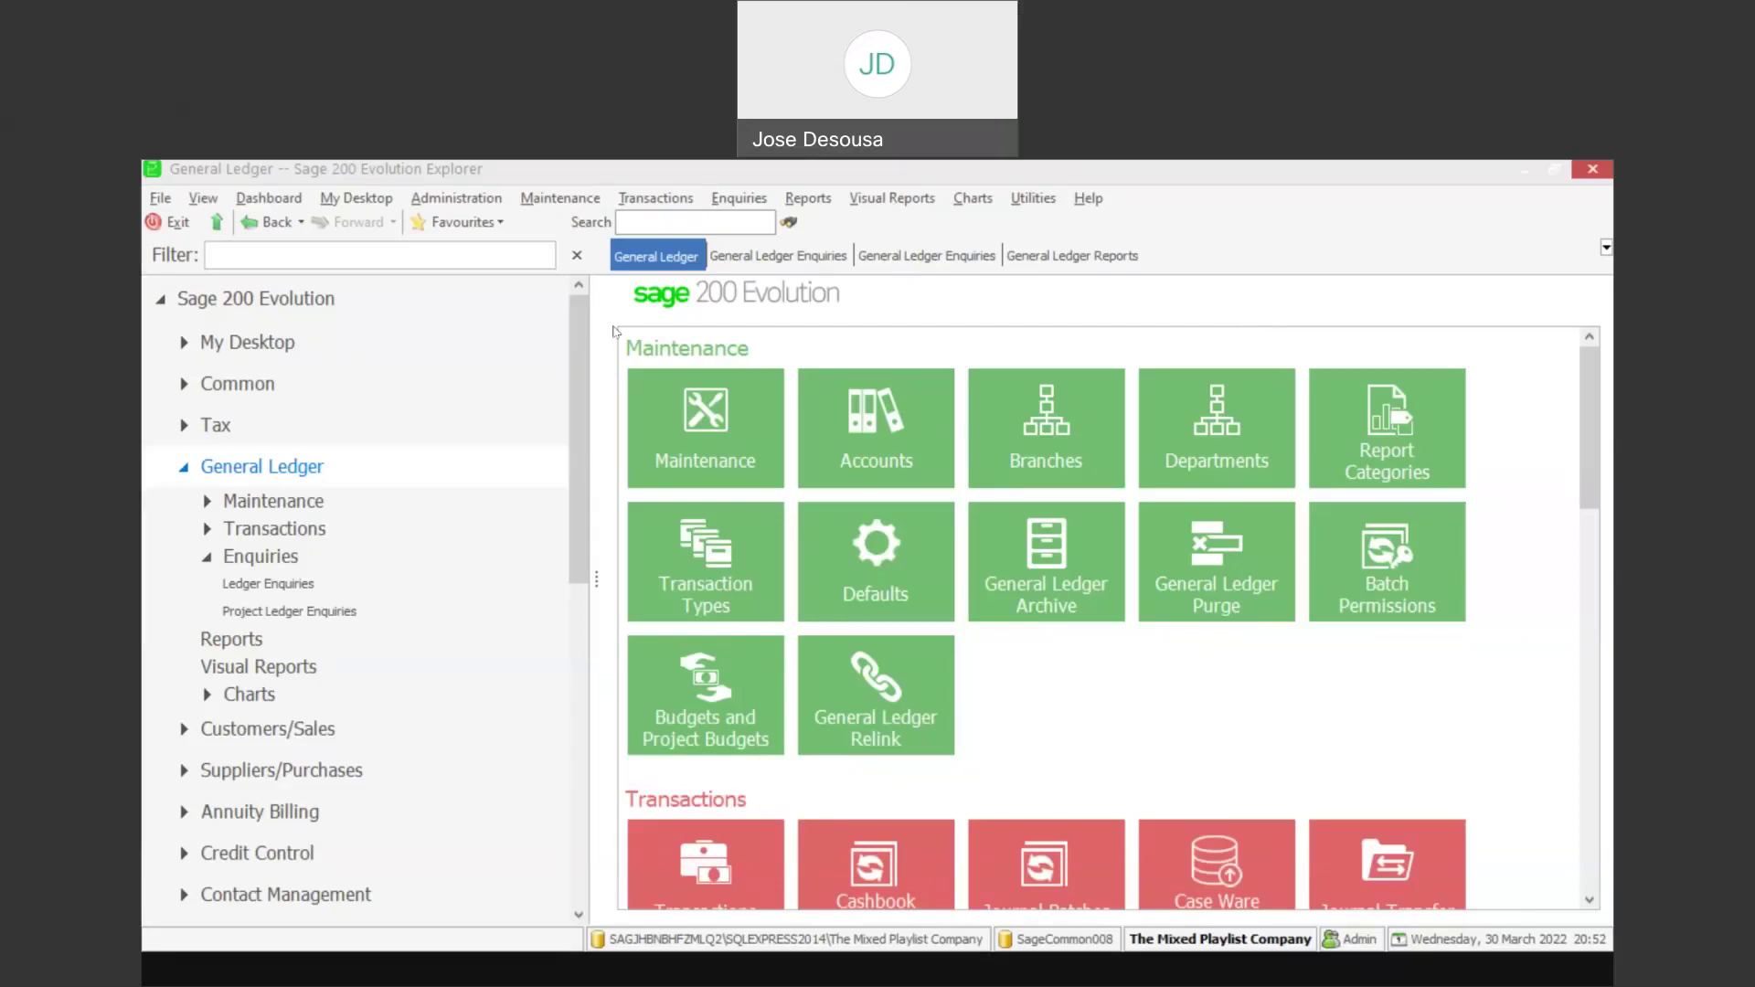
# Step: Run a general ledger enquiry on the Receivables Control account with the From date filter turned off
pyautogui.click(285, 554)
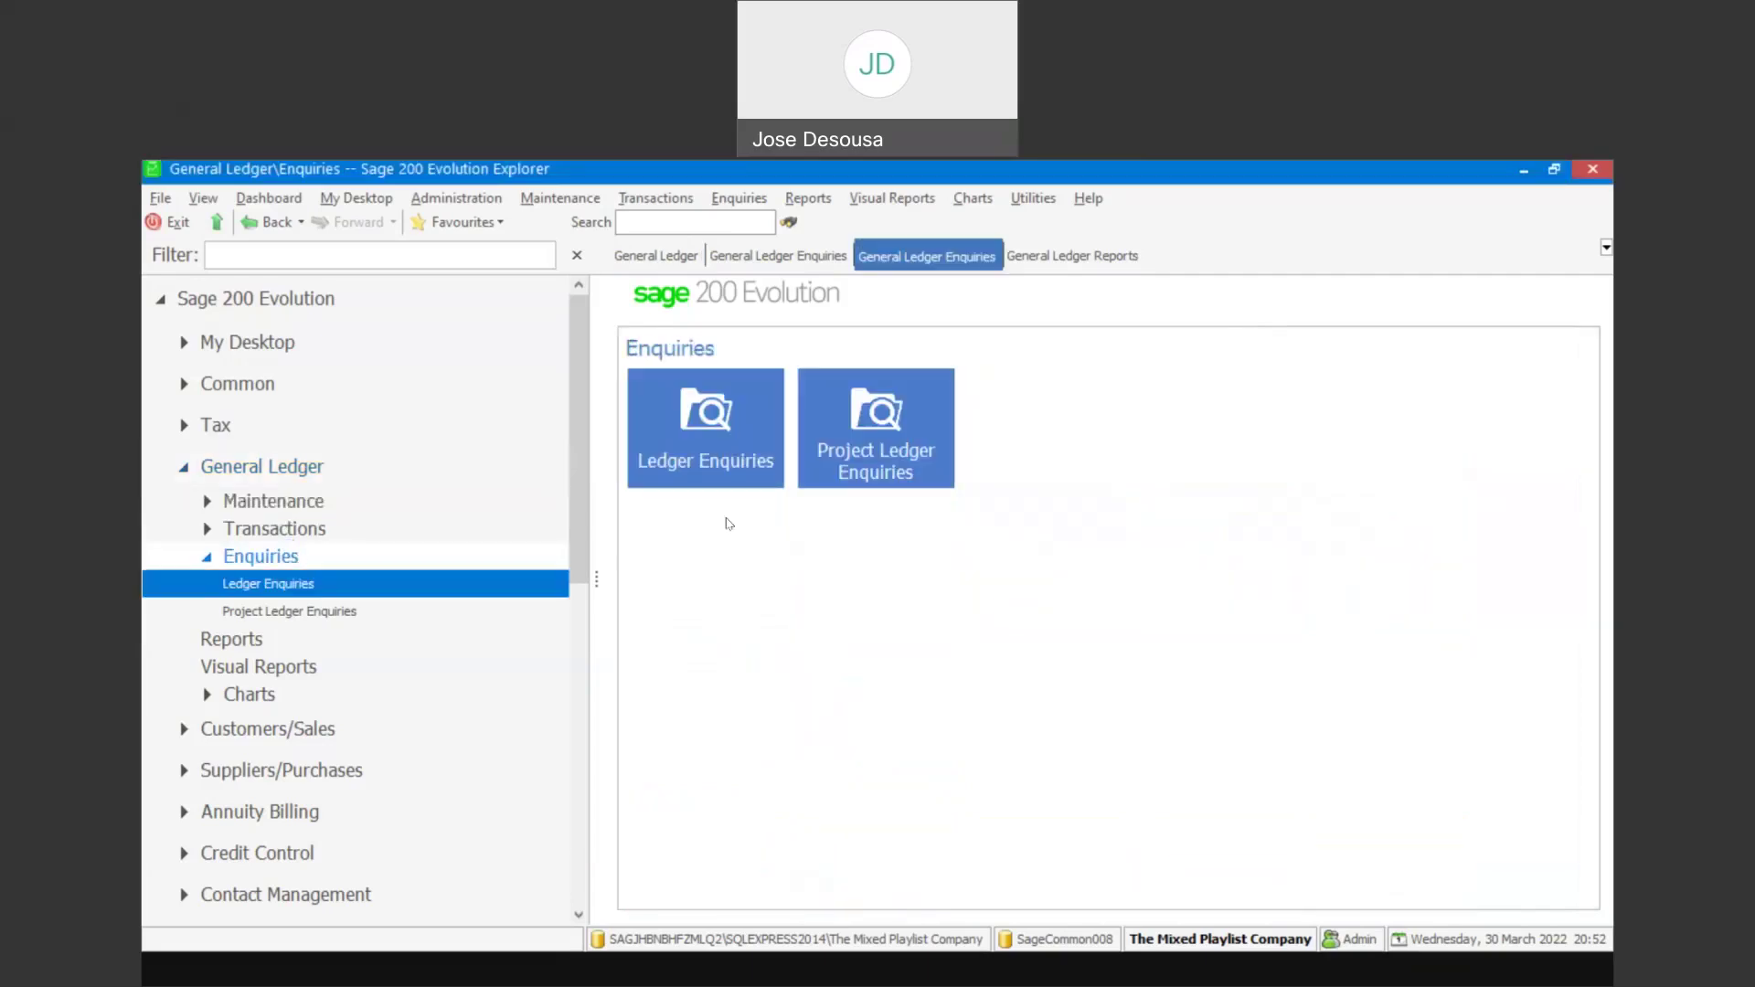
pyautogui.click(725, 425)
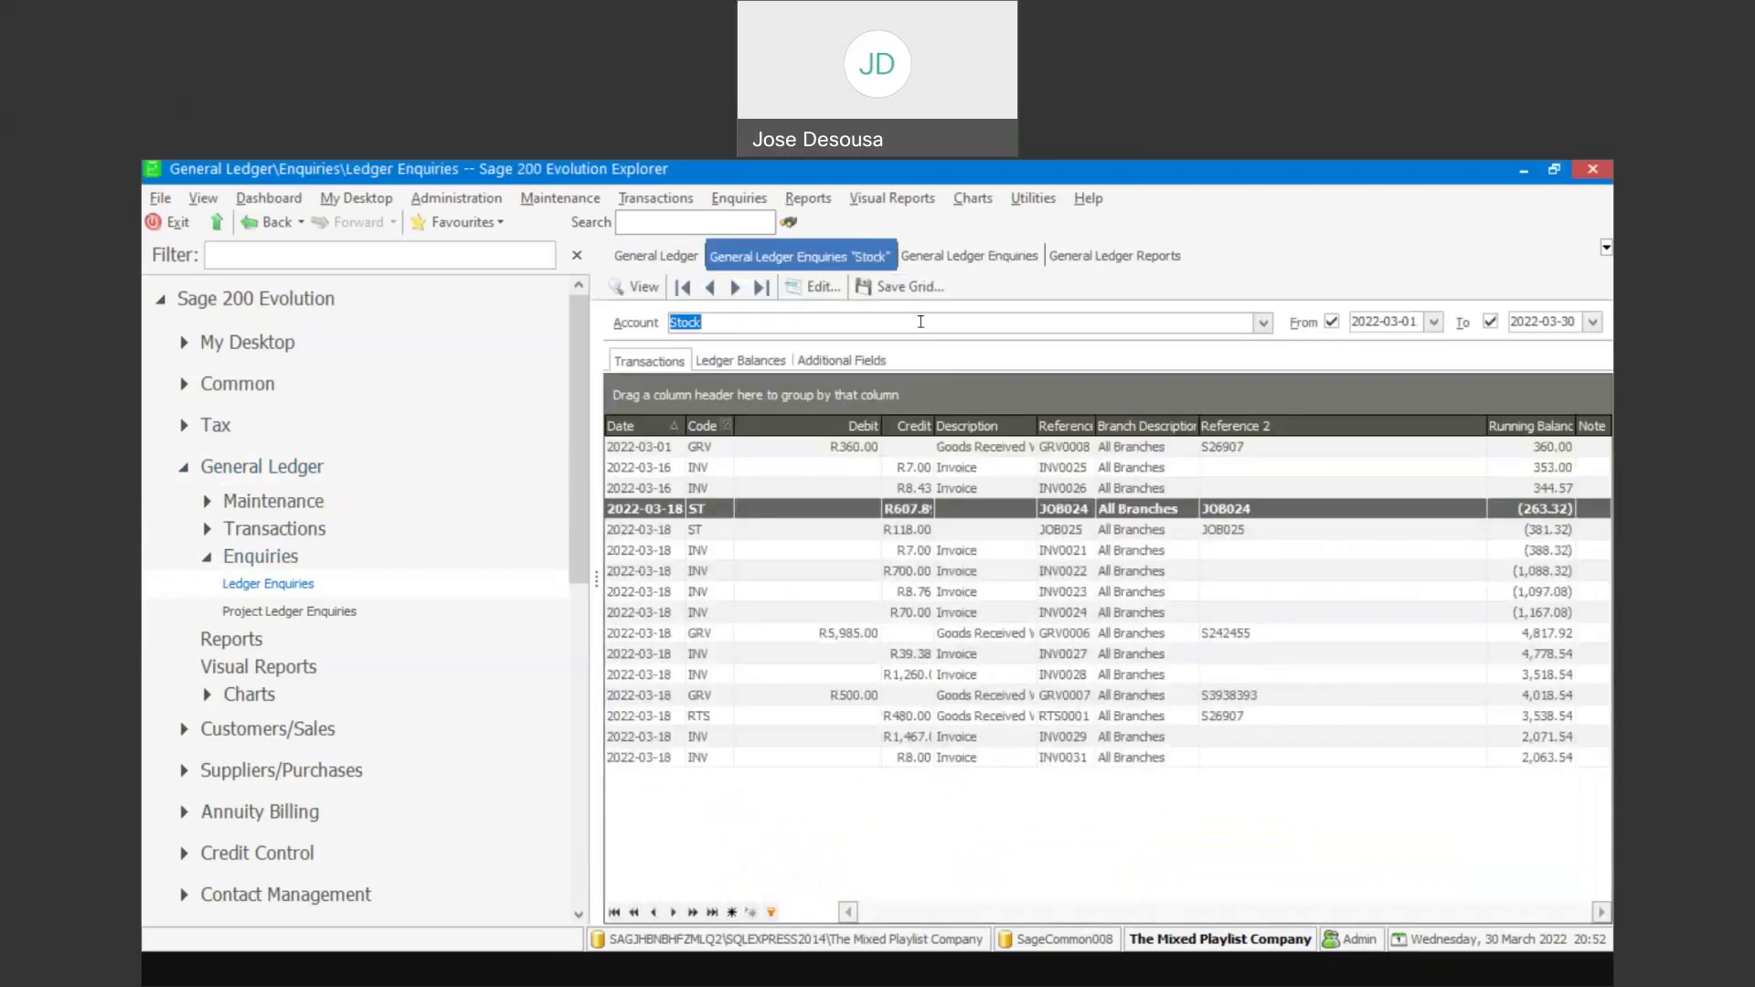
pyautogui.click(1267, 324)
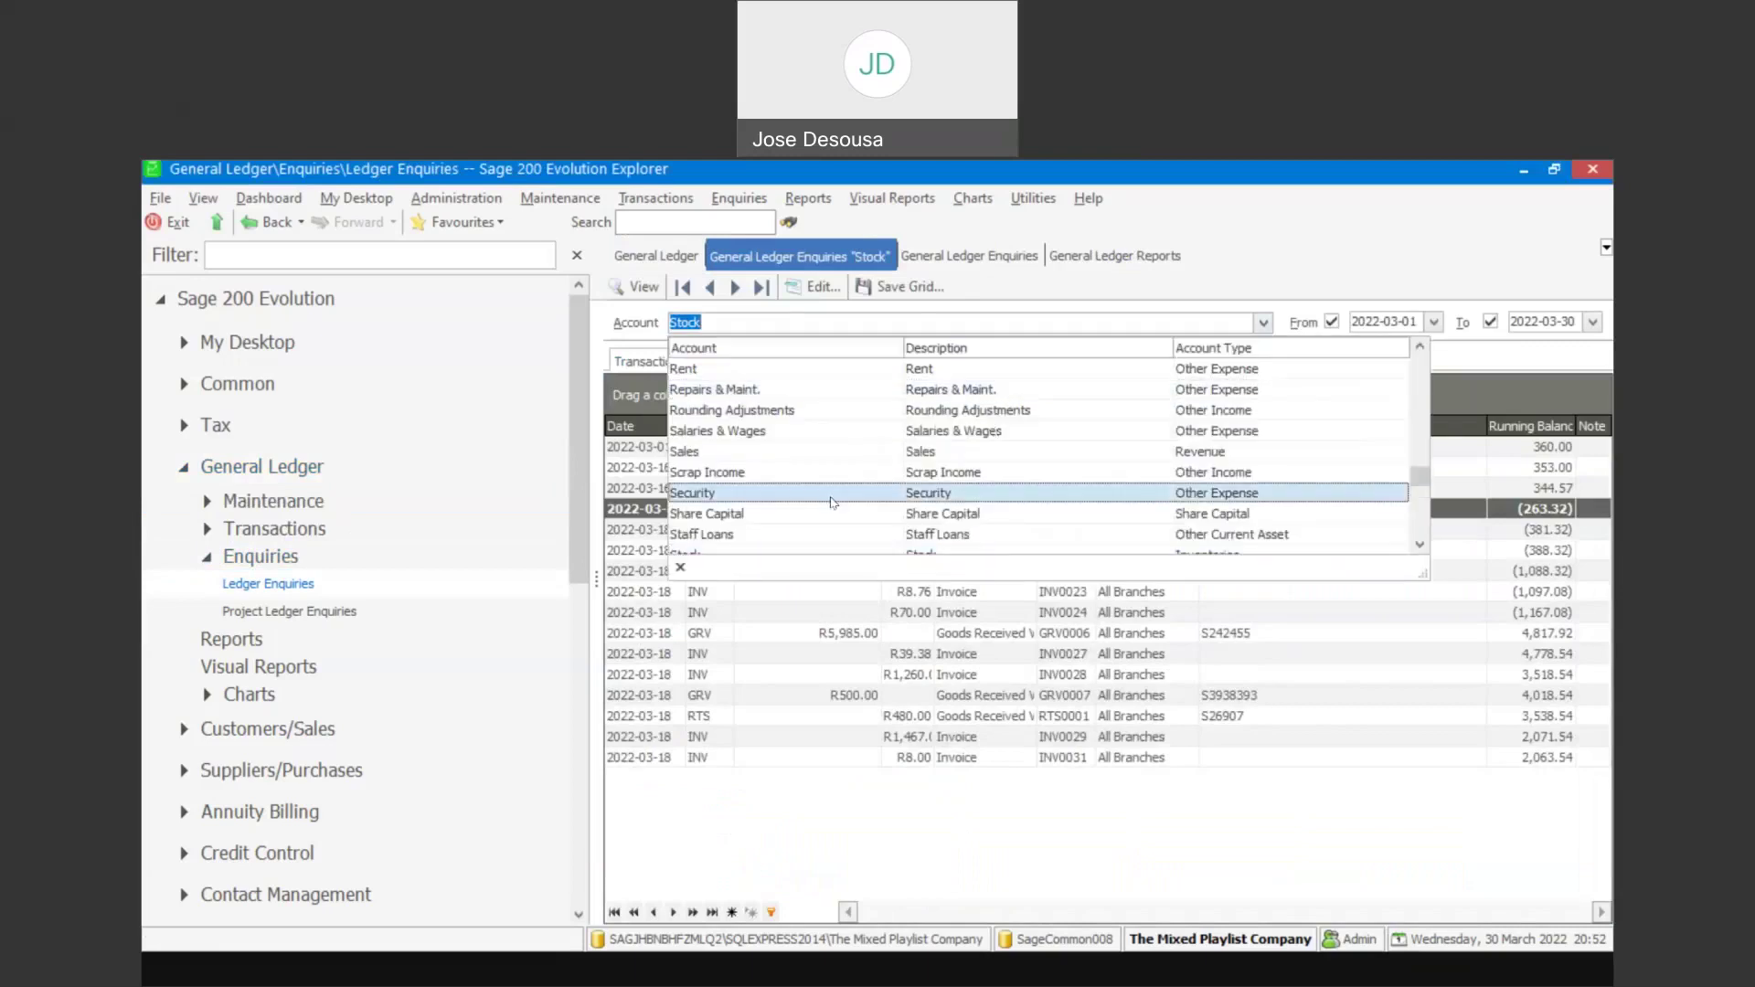
pyautogui.write('Receivables Control')
pyautogui.press('Return')
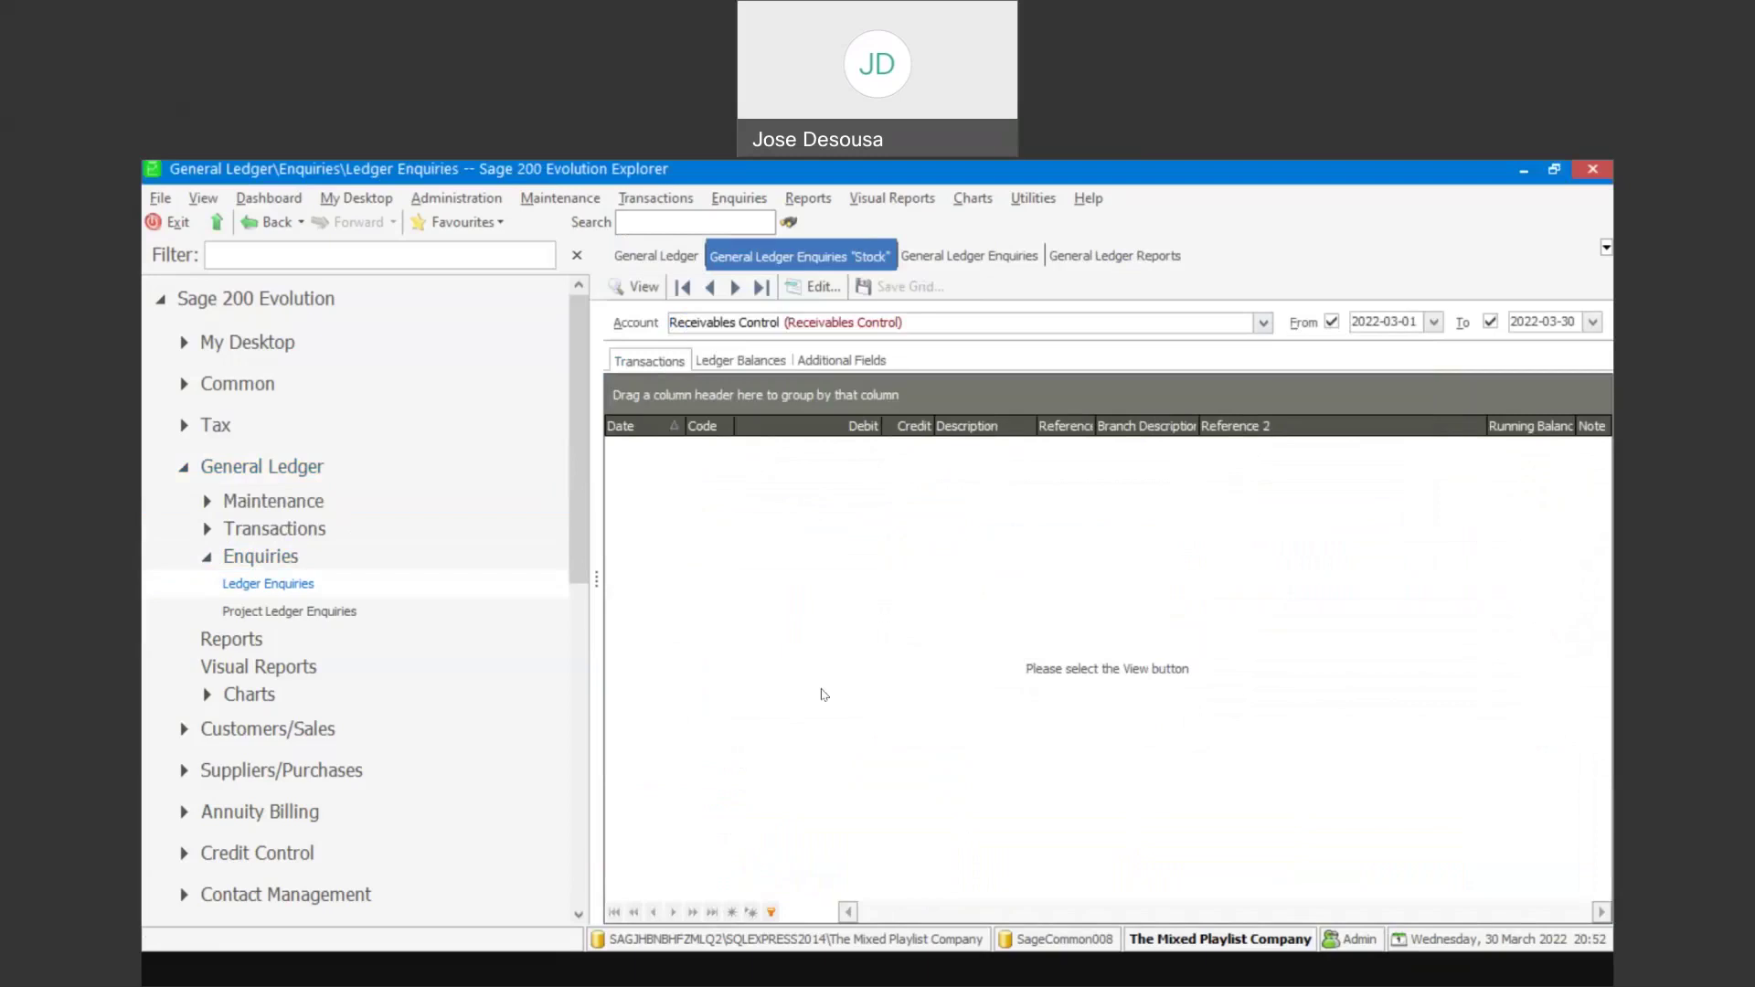
pyautogui.click(1332, 322)
pyautogui.click(645, 289)
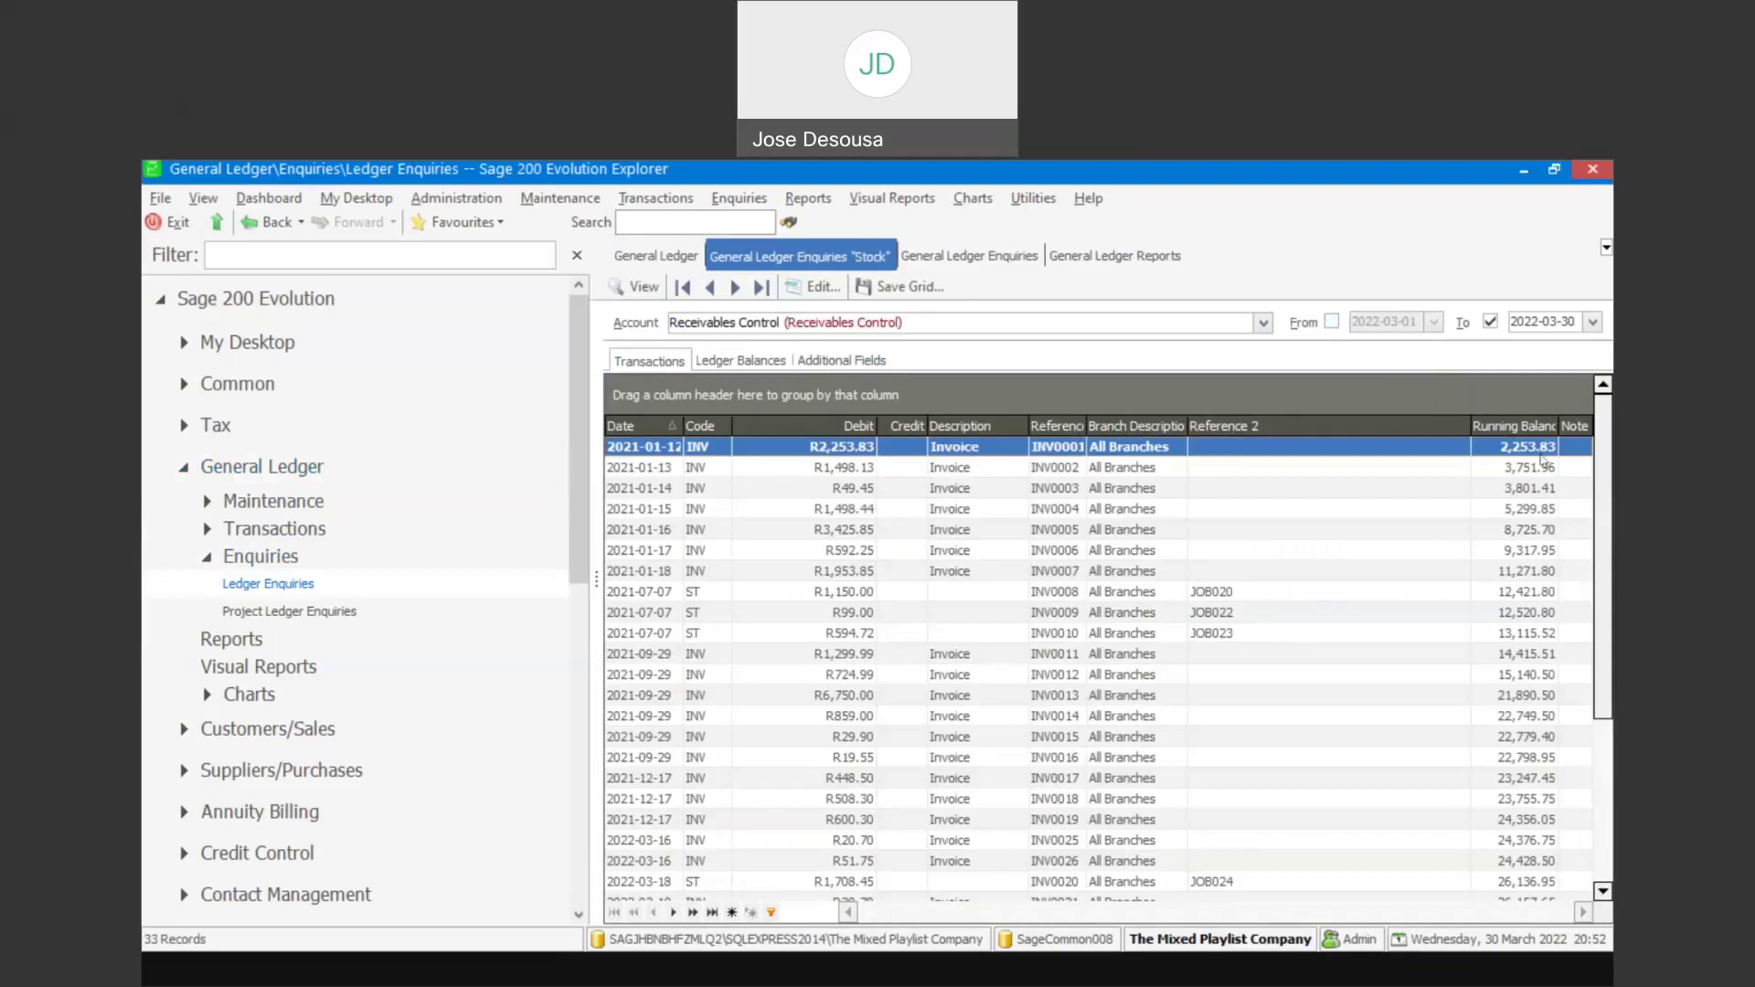
# Step: Drill down on Receivables Control transaction INV0006 to view its audit trail journal and source invoice, closing both
pyautogui.moveTo(1603, 482); pyautogui.dragTo(1607, 503)
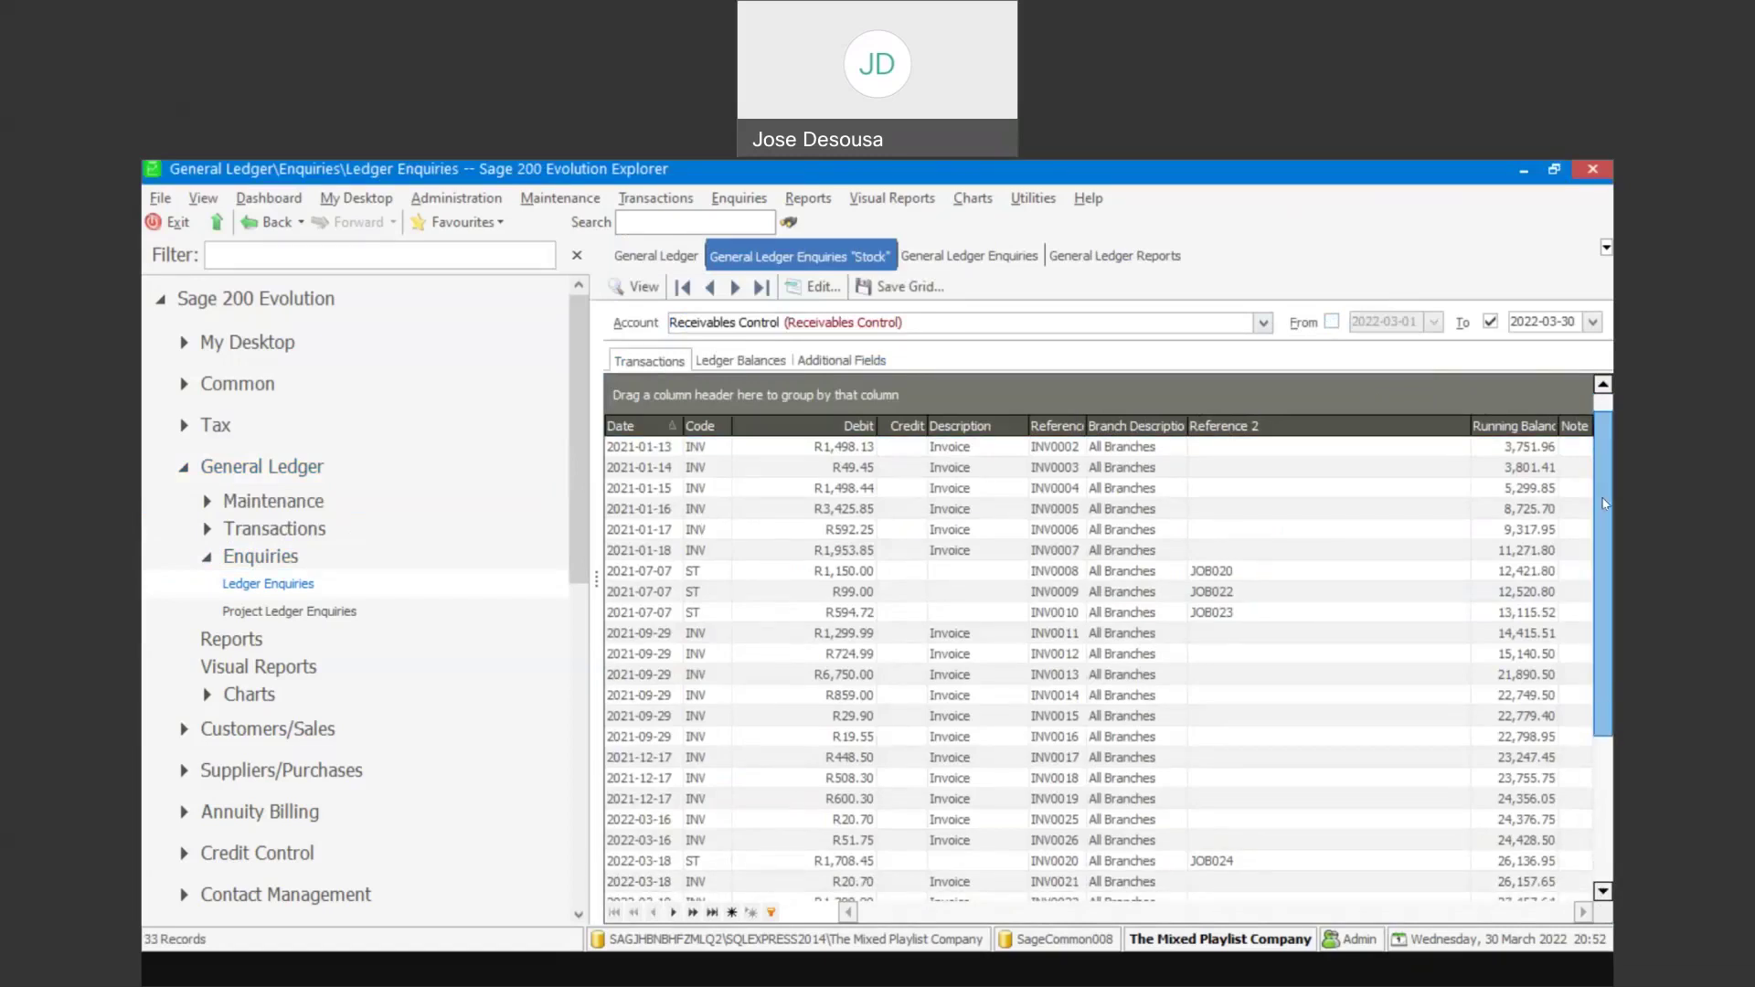
pyautogui.click(707, 531)
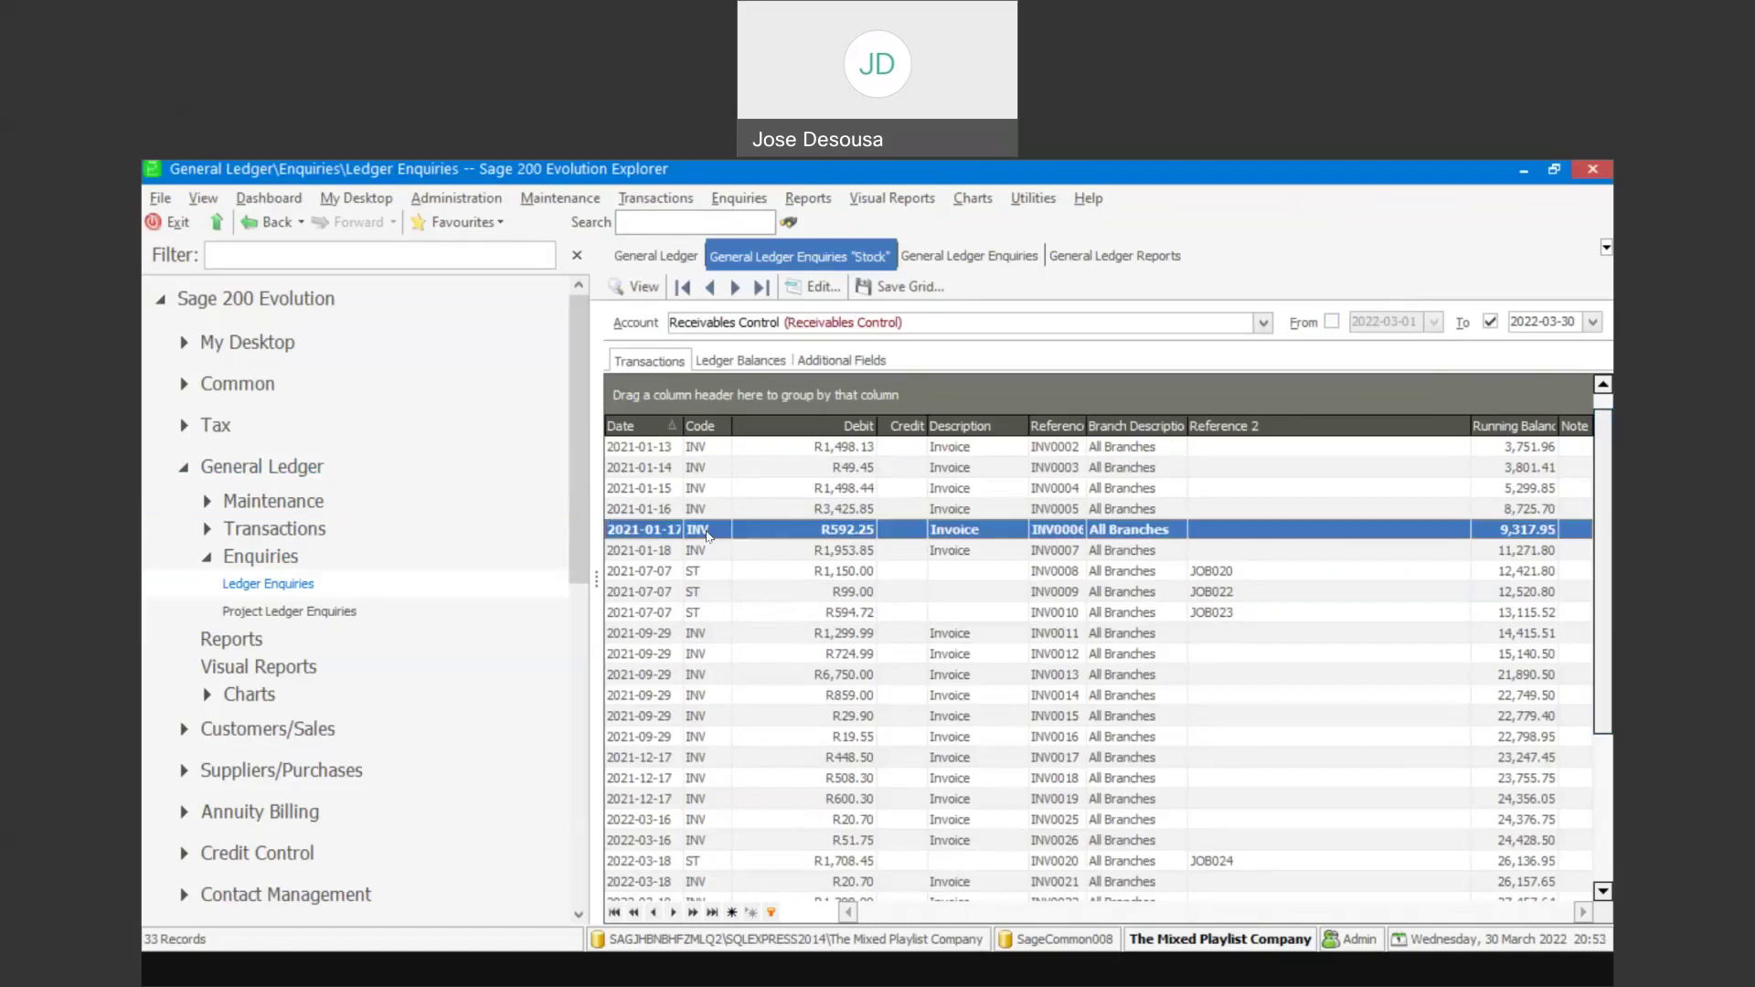
pyautogui.rightClick(708, 535)
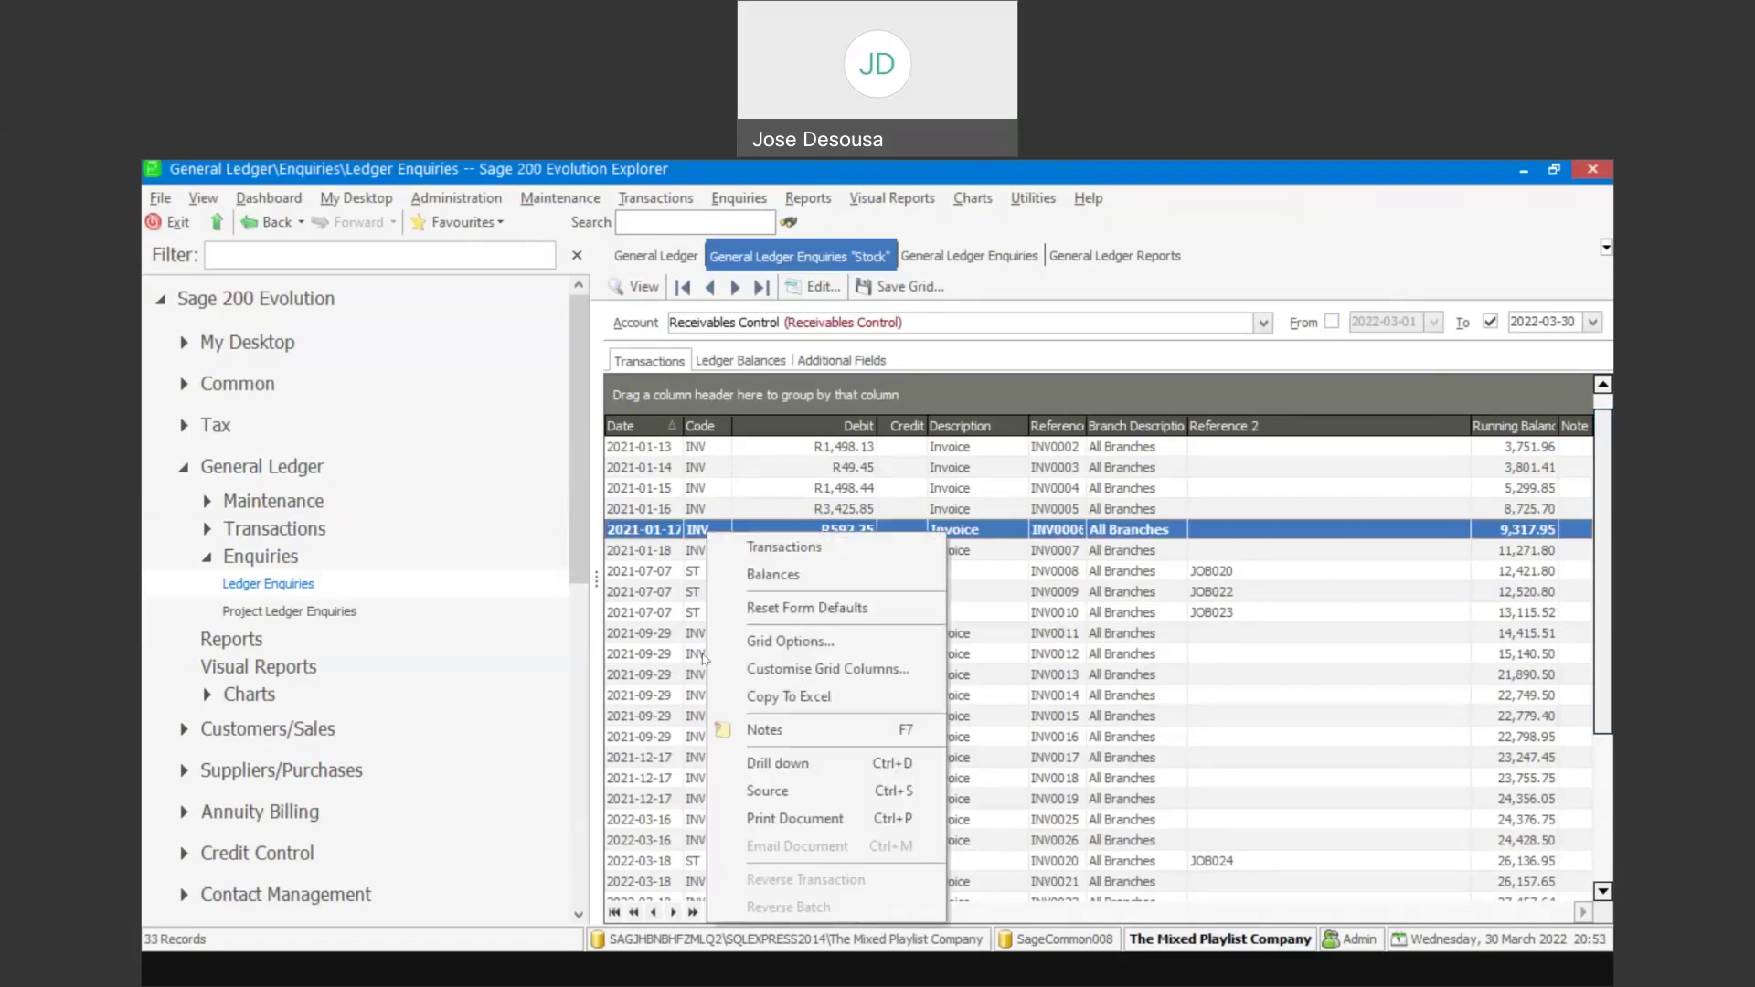
pyautogui.click(725, 763)
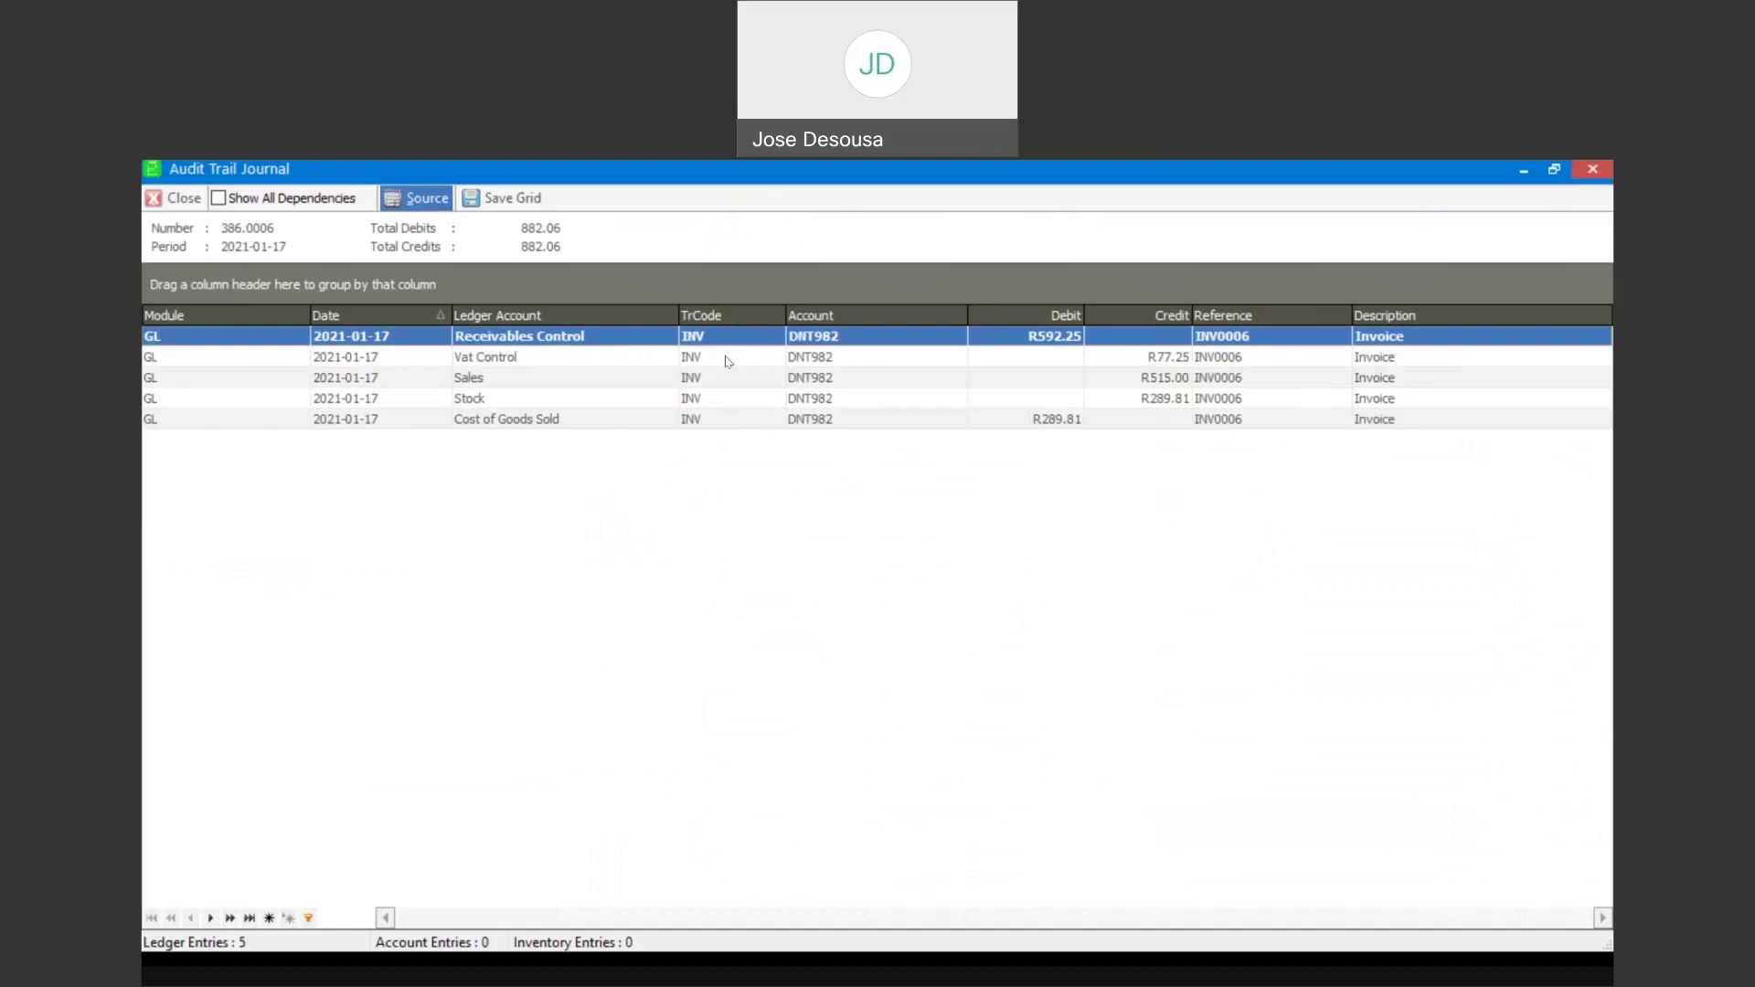
pyautogui.click(437, 206)
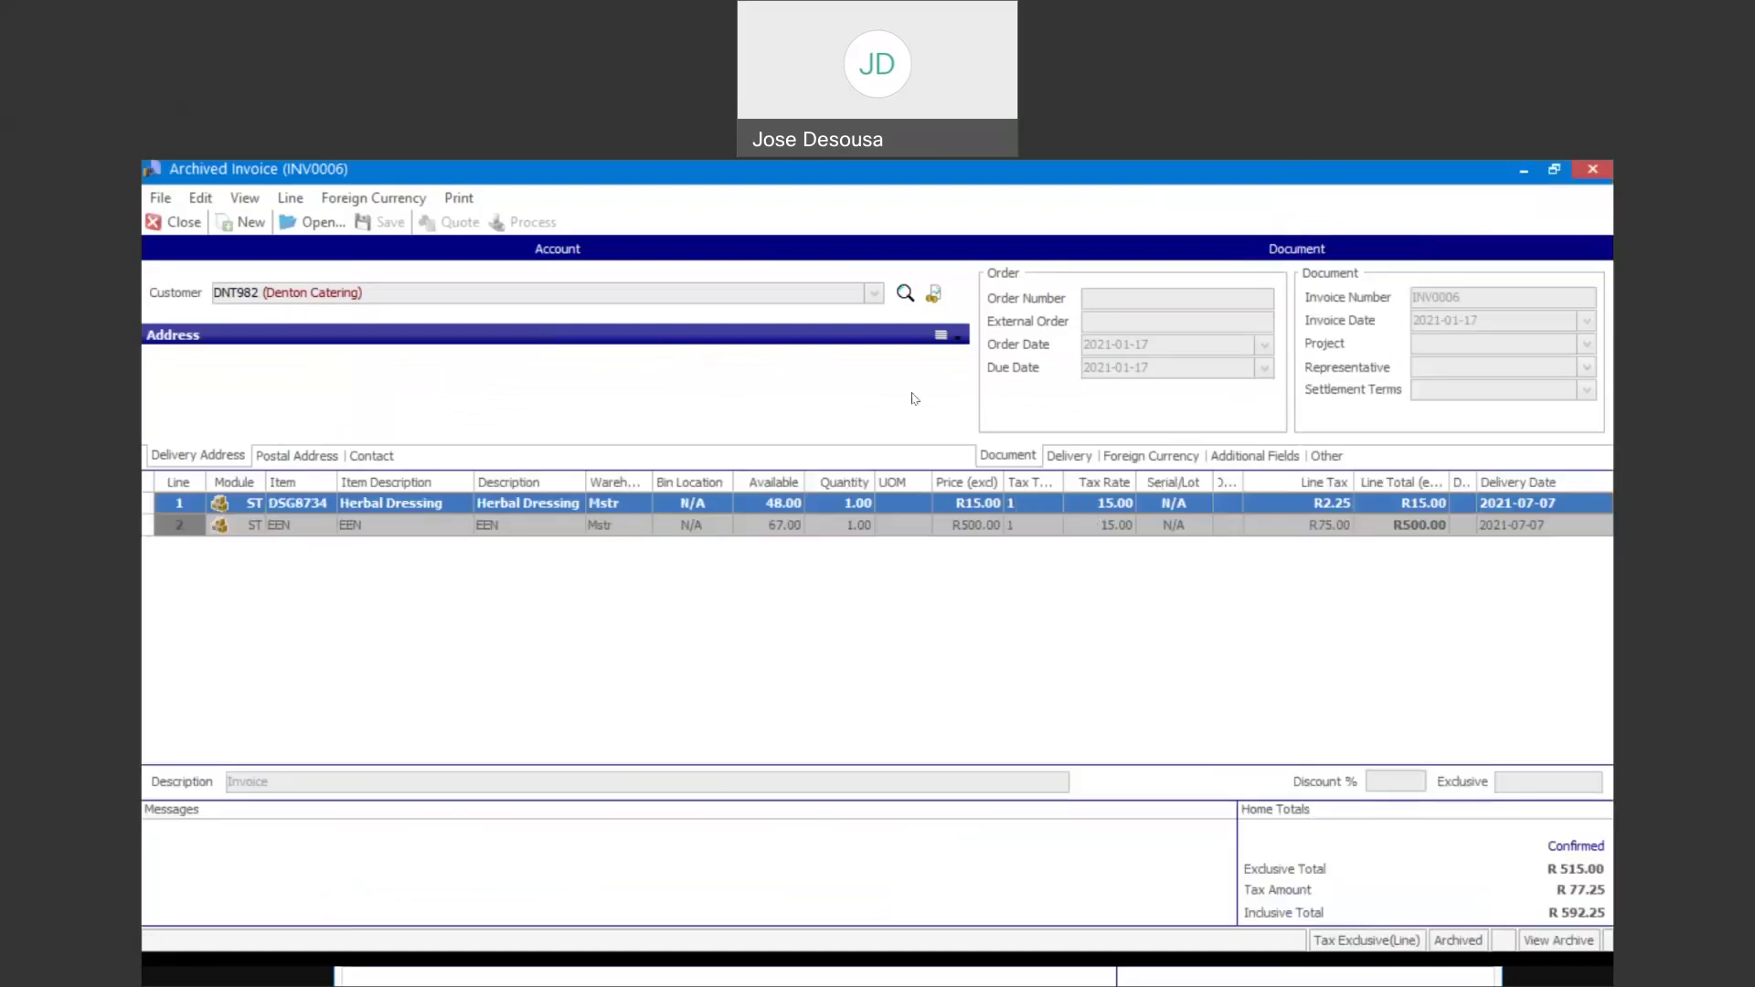
pyautogui.click(181, 224)
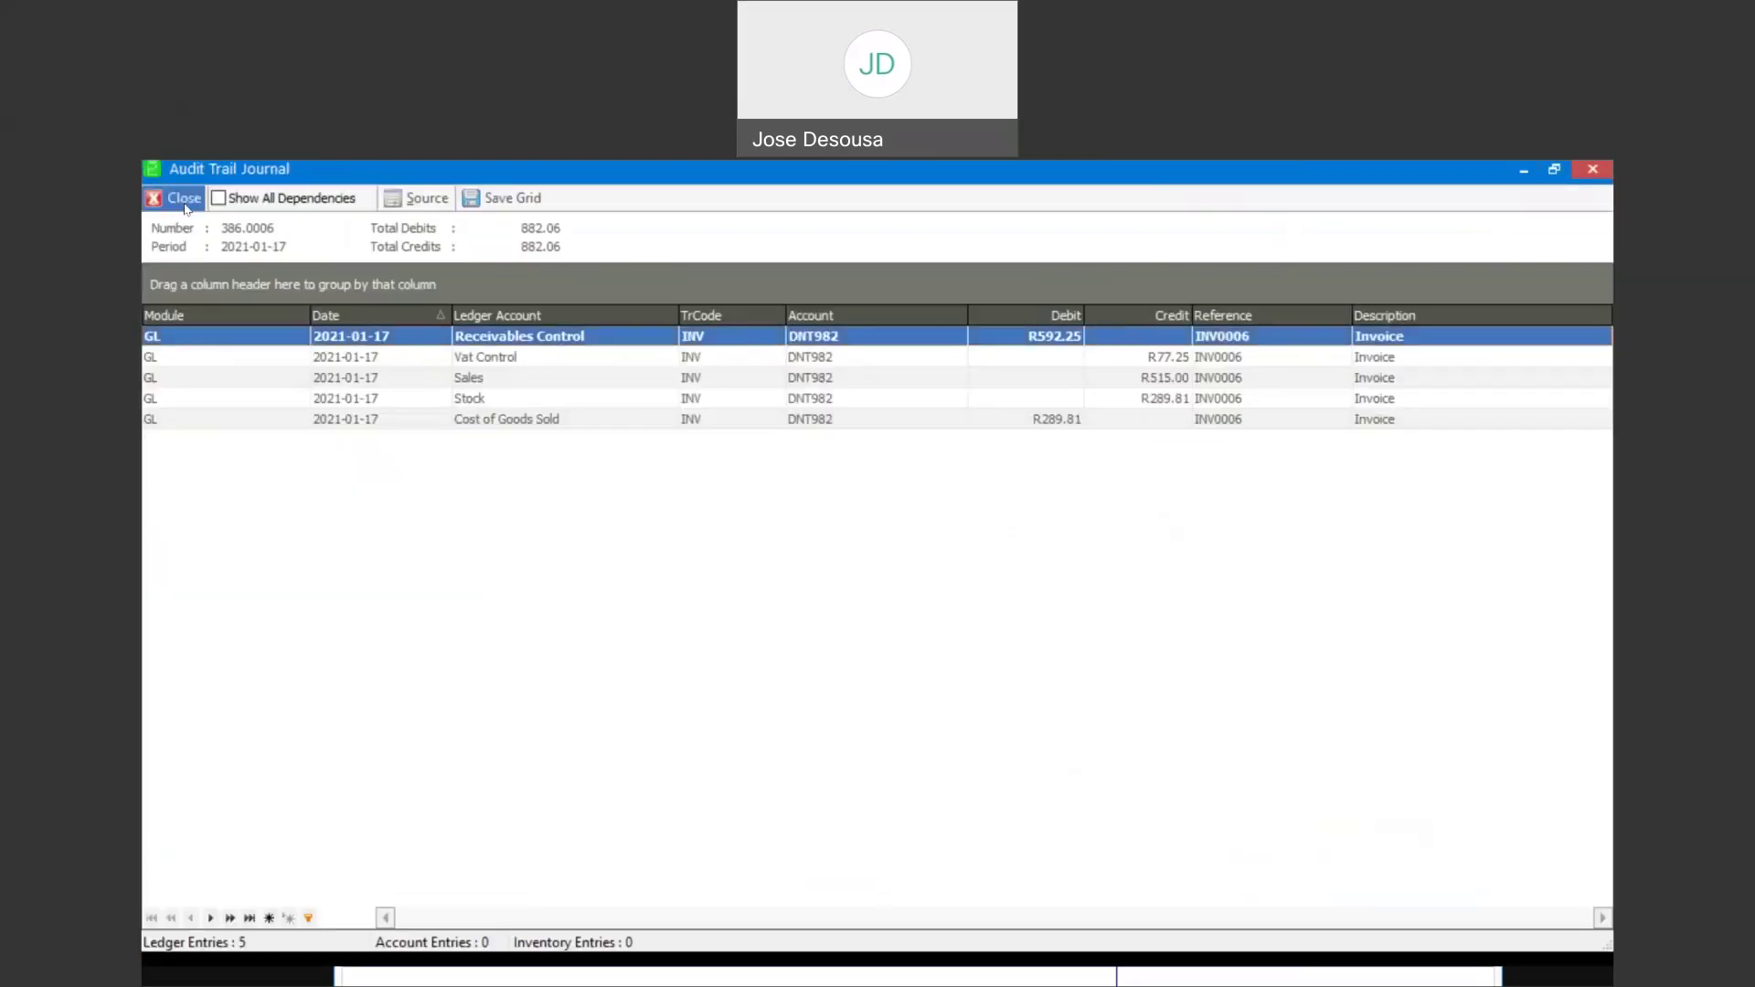
pyautogui.click(183, 199)
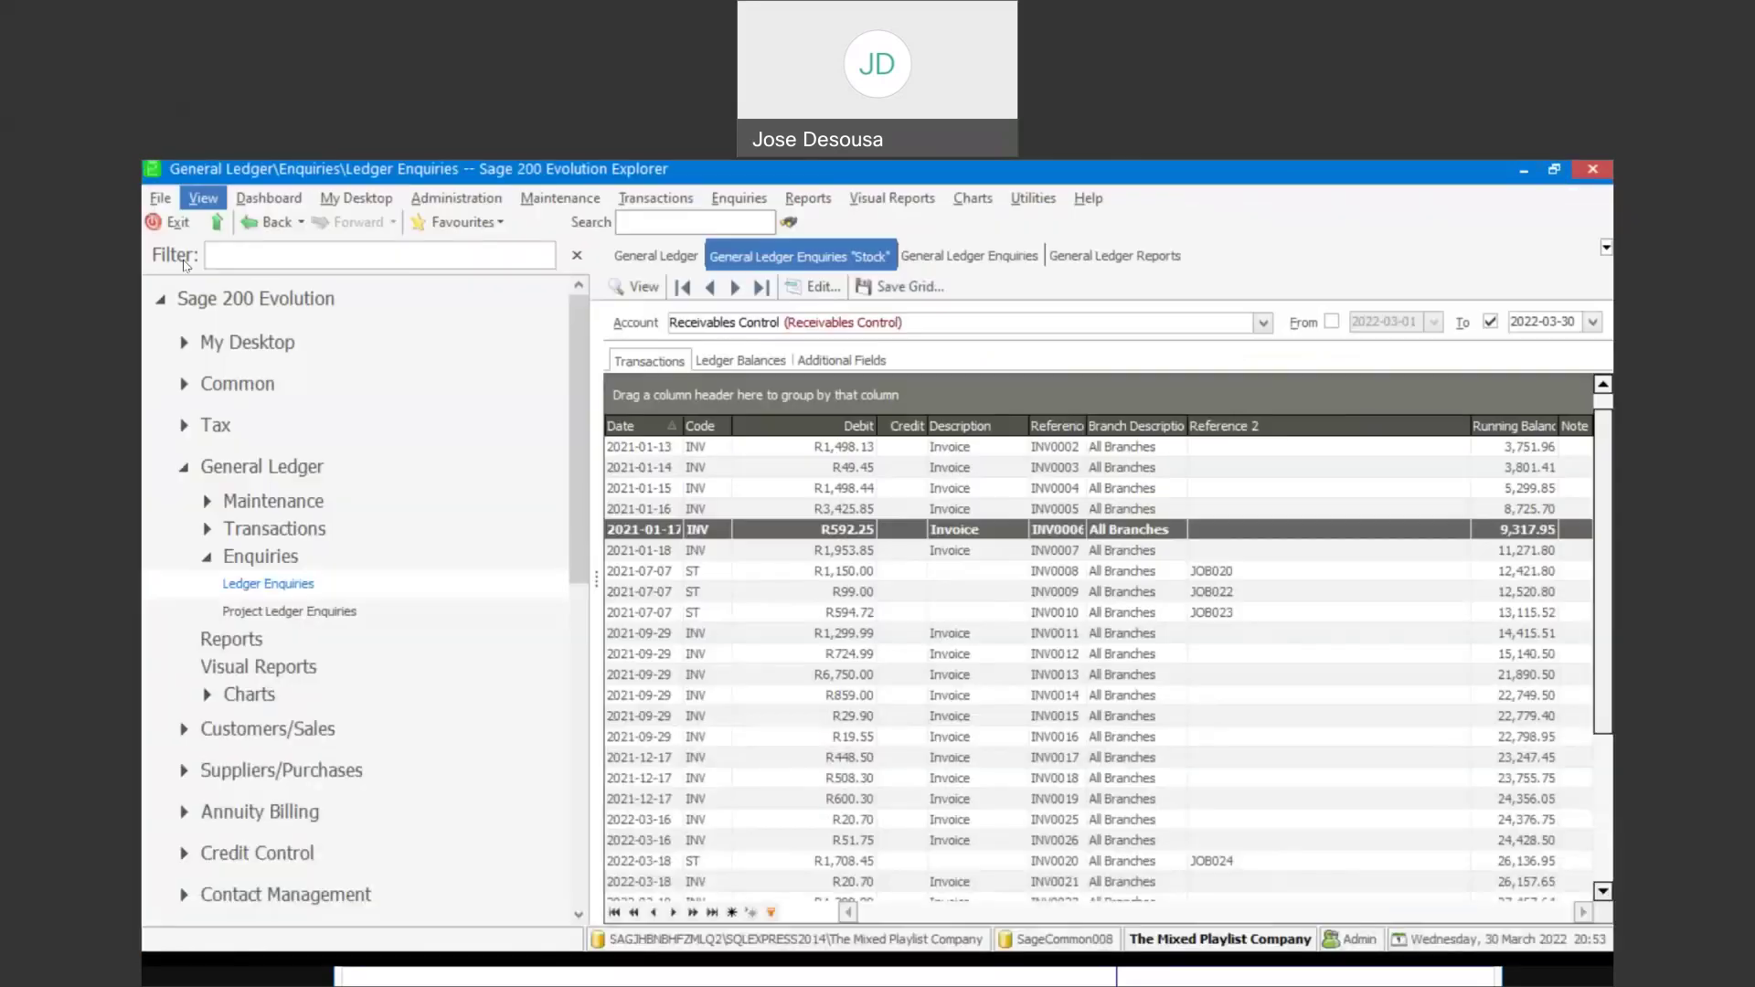
# Step: Preview the General Ledger Trial Balance report for financial year Year4, up to December 2021
pyautogui.scroll(-4, 1606, 528)
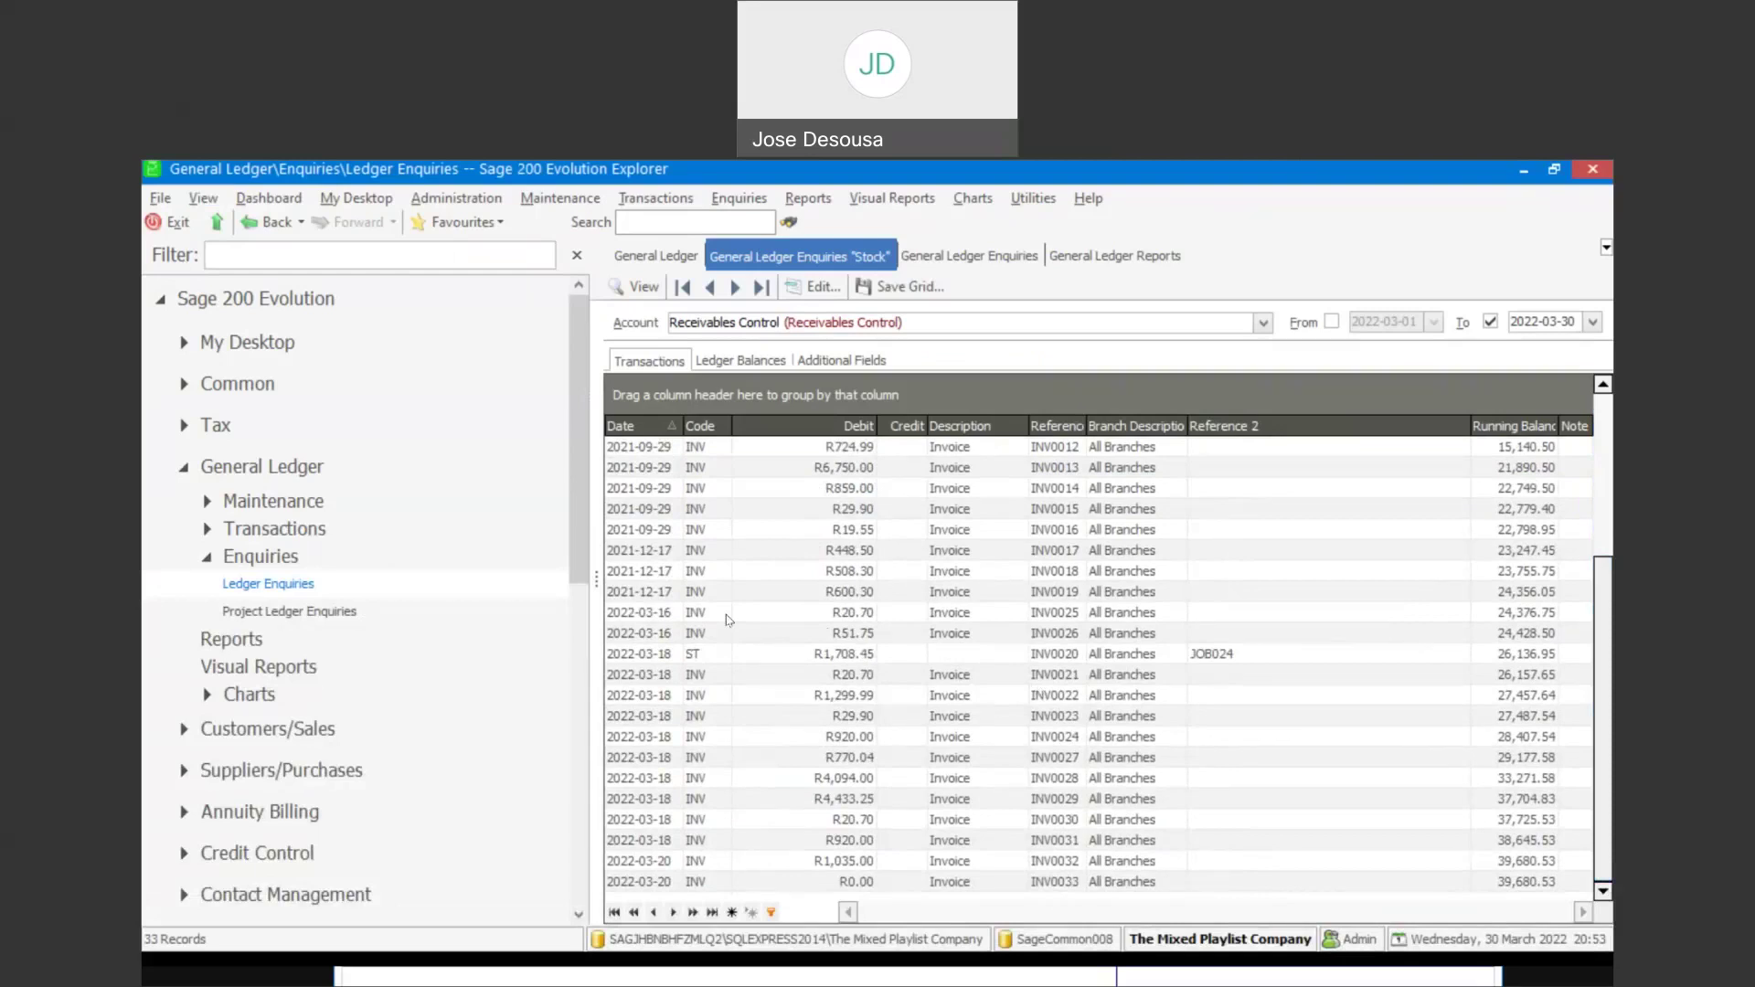
pyautogui.click(528, 467)
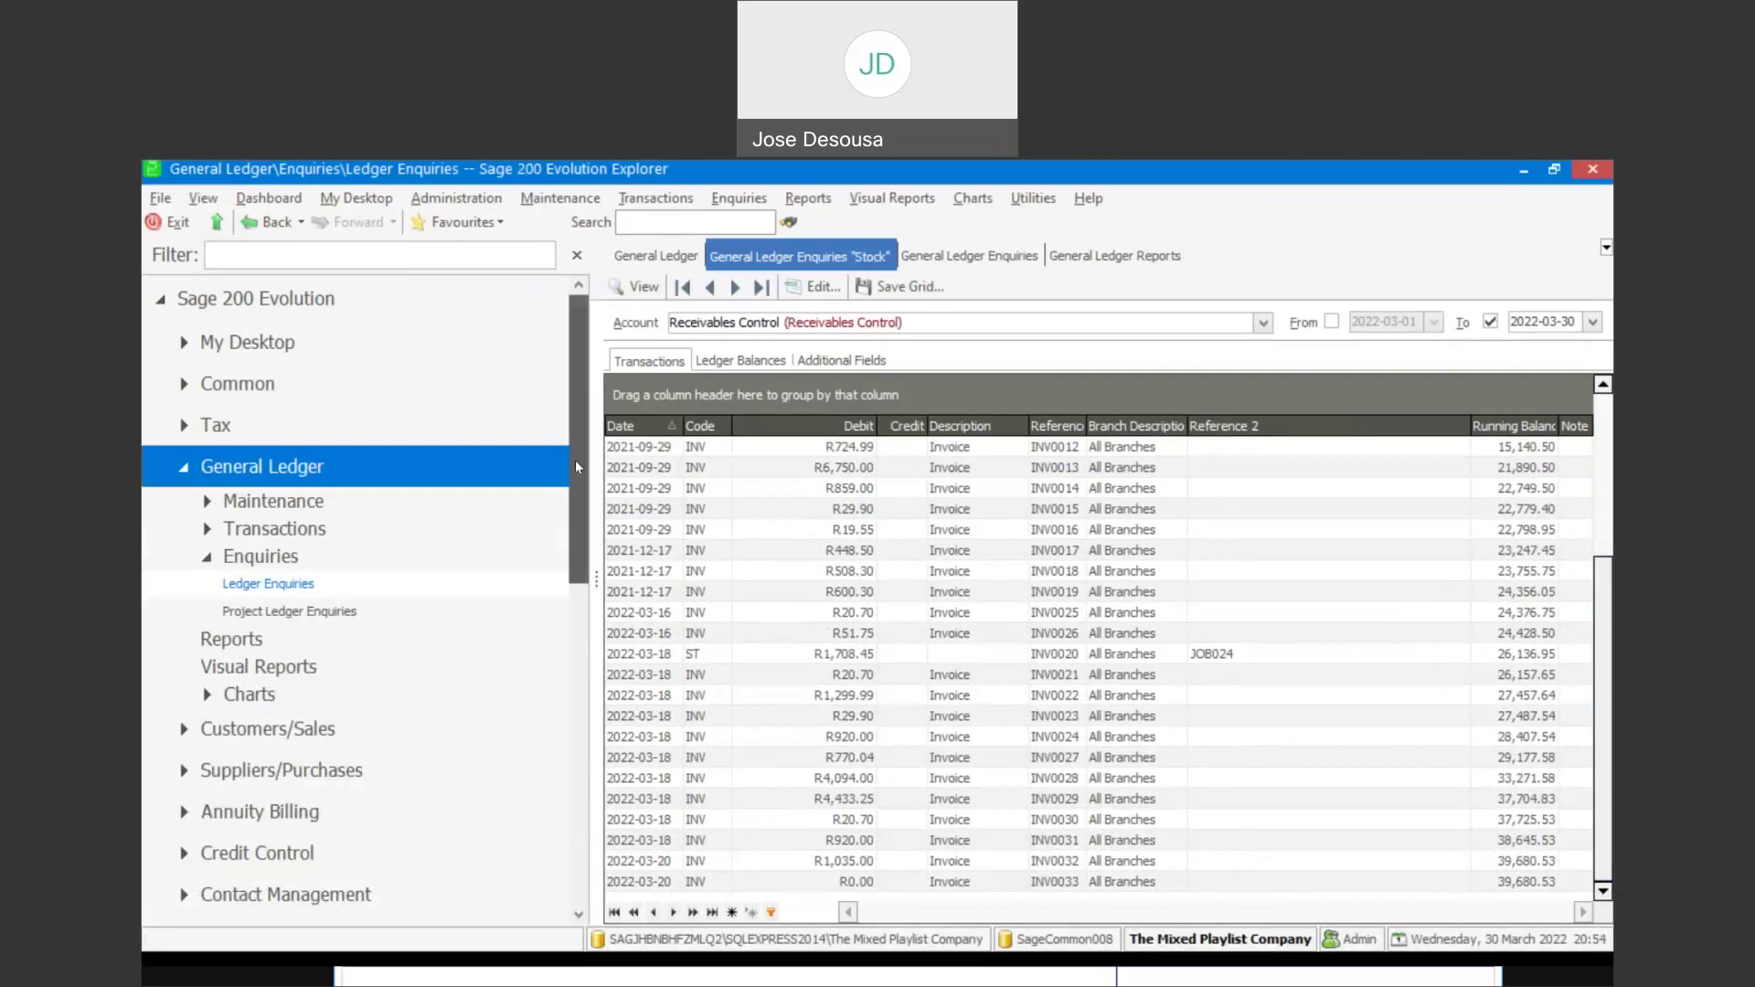
pyautogui.moveTo(575, 459); pyautogui.dragTo(576, 475)
pyautogui.click(236, 593)
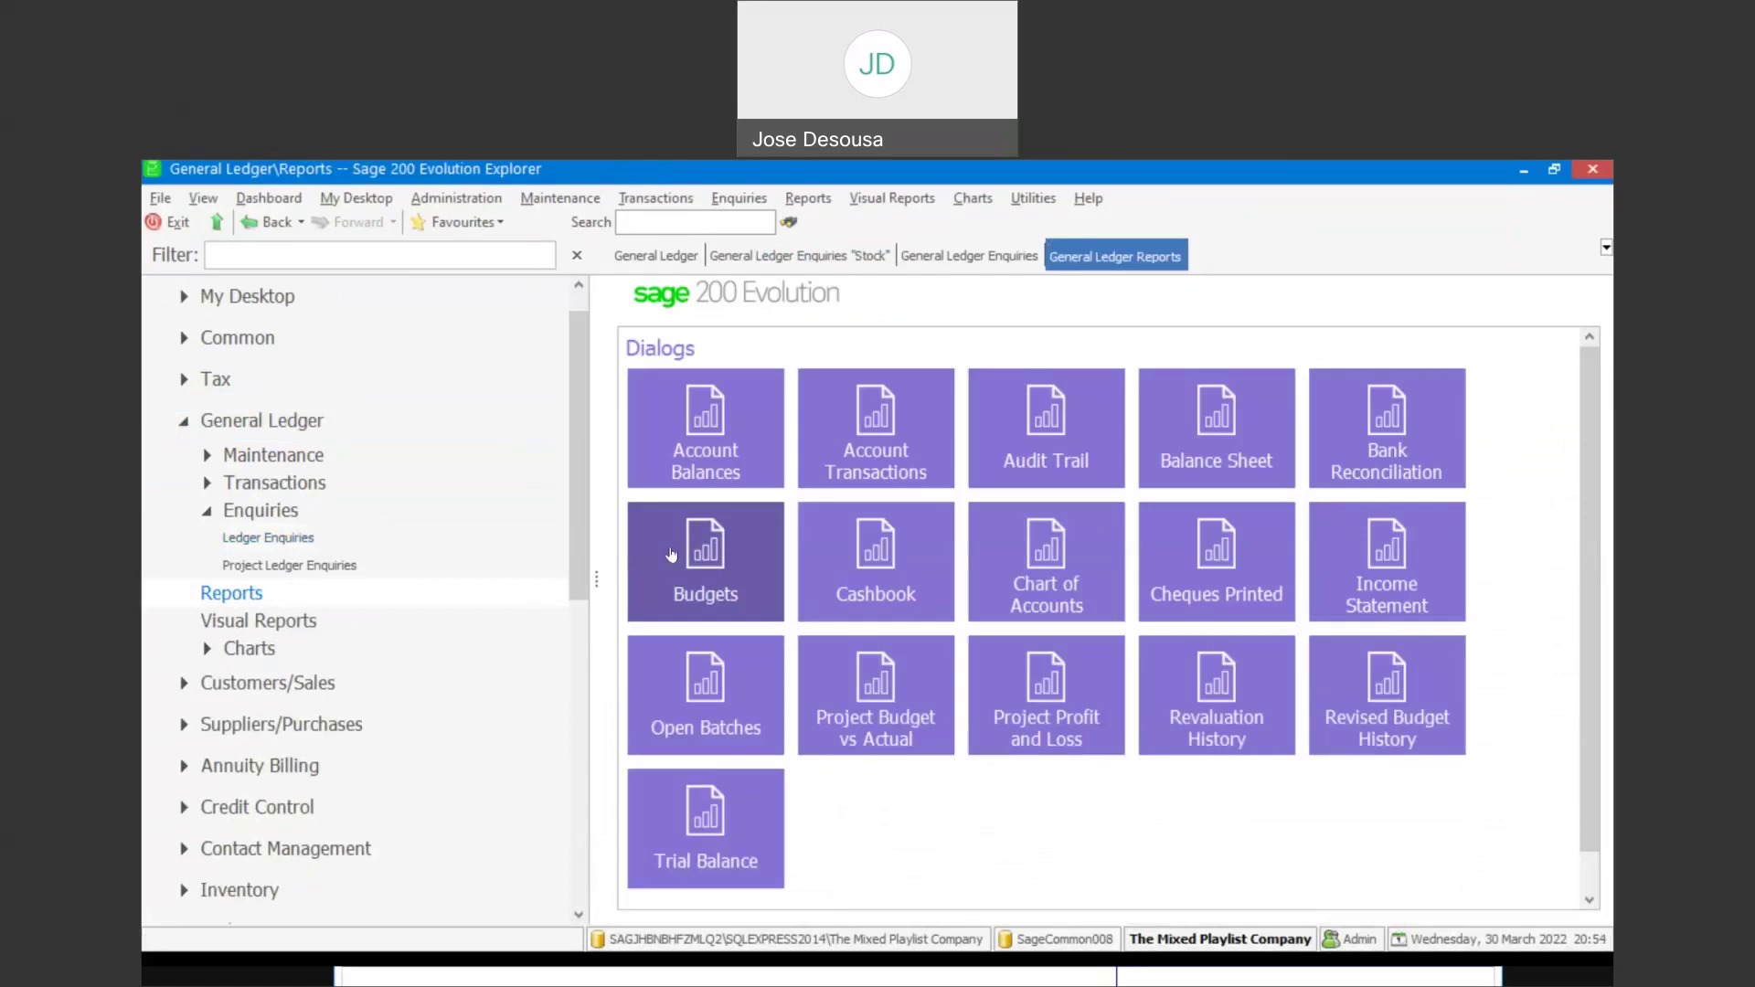
pyautogui.click(706, 809)
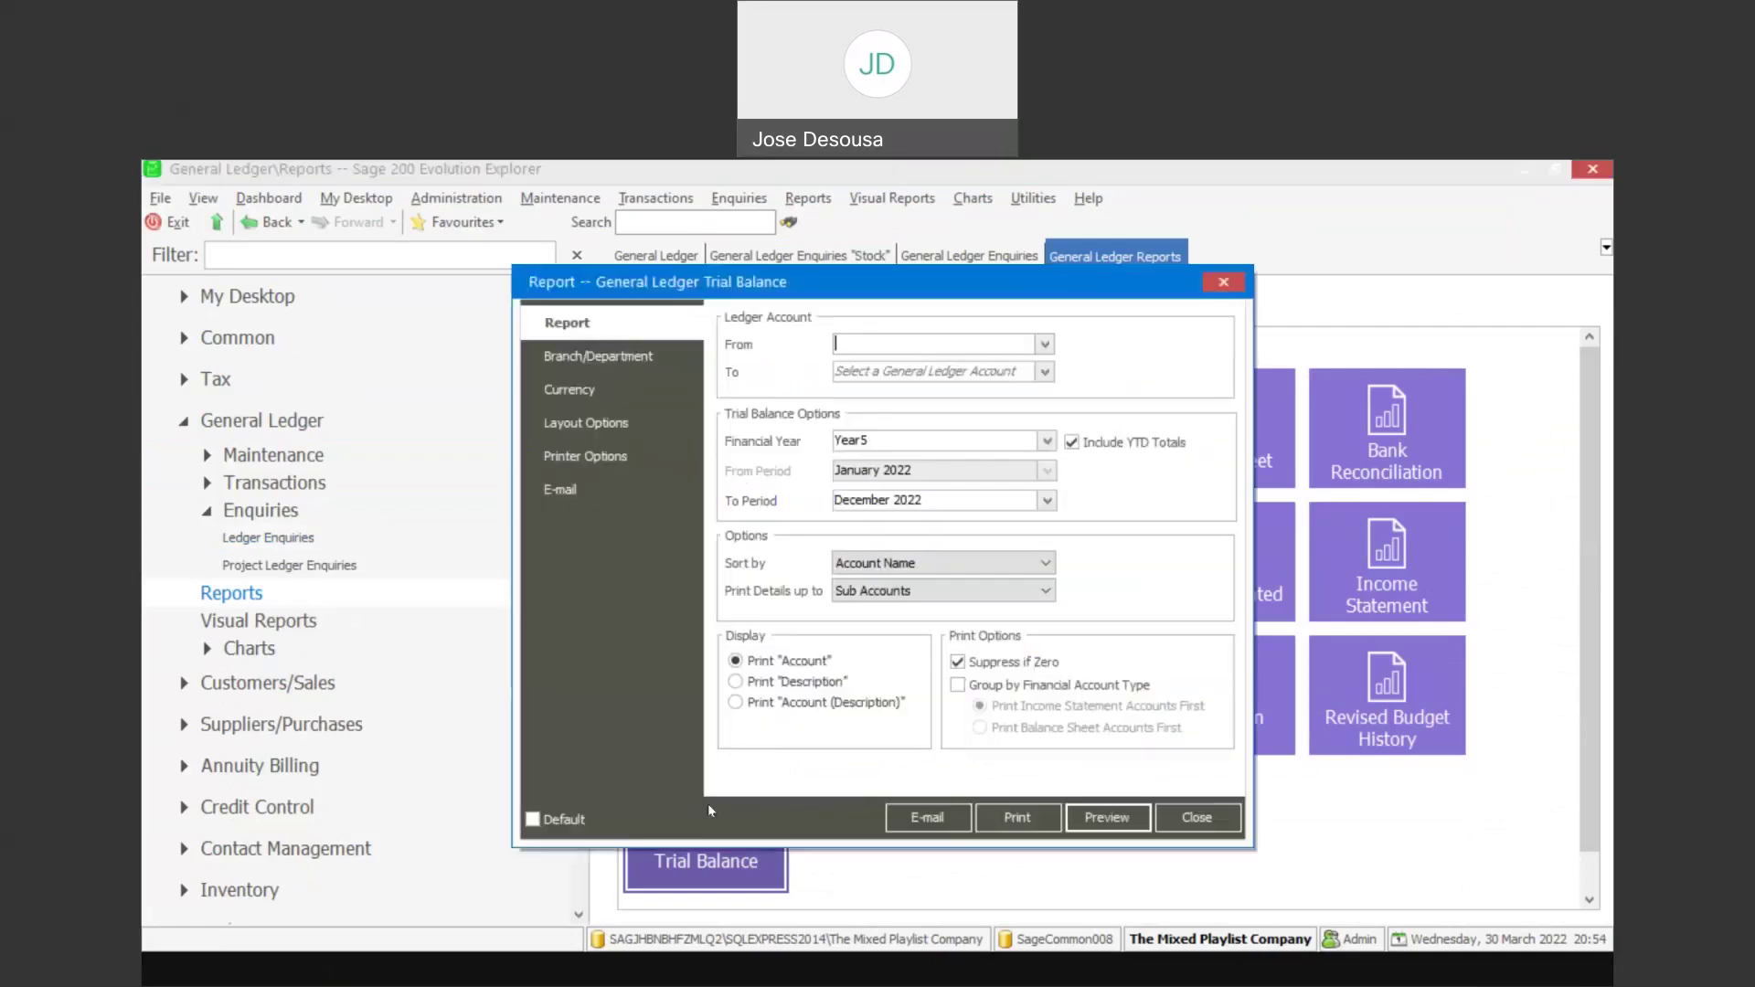
pyautogui.click(1046, 442)
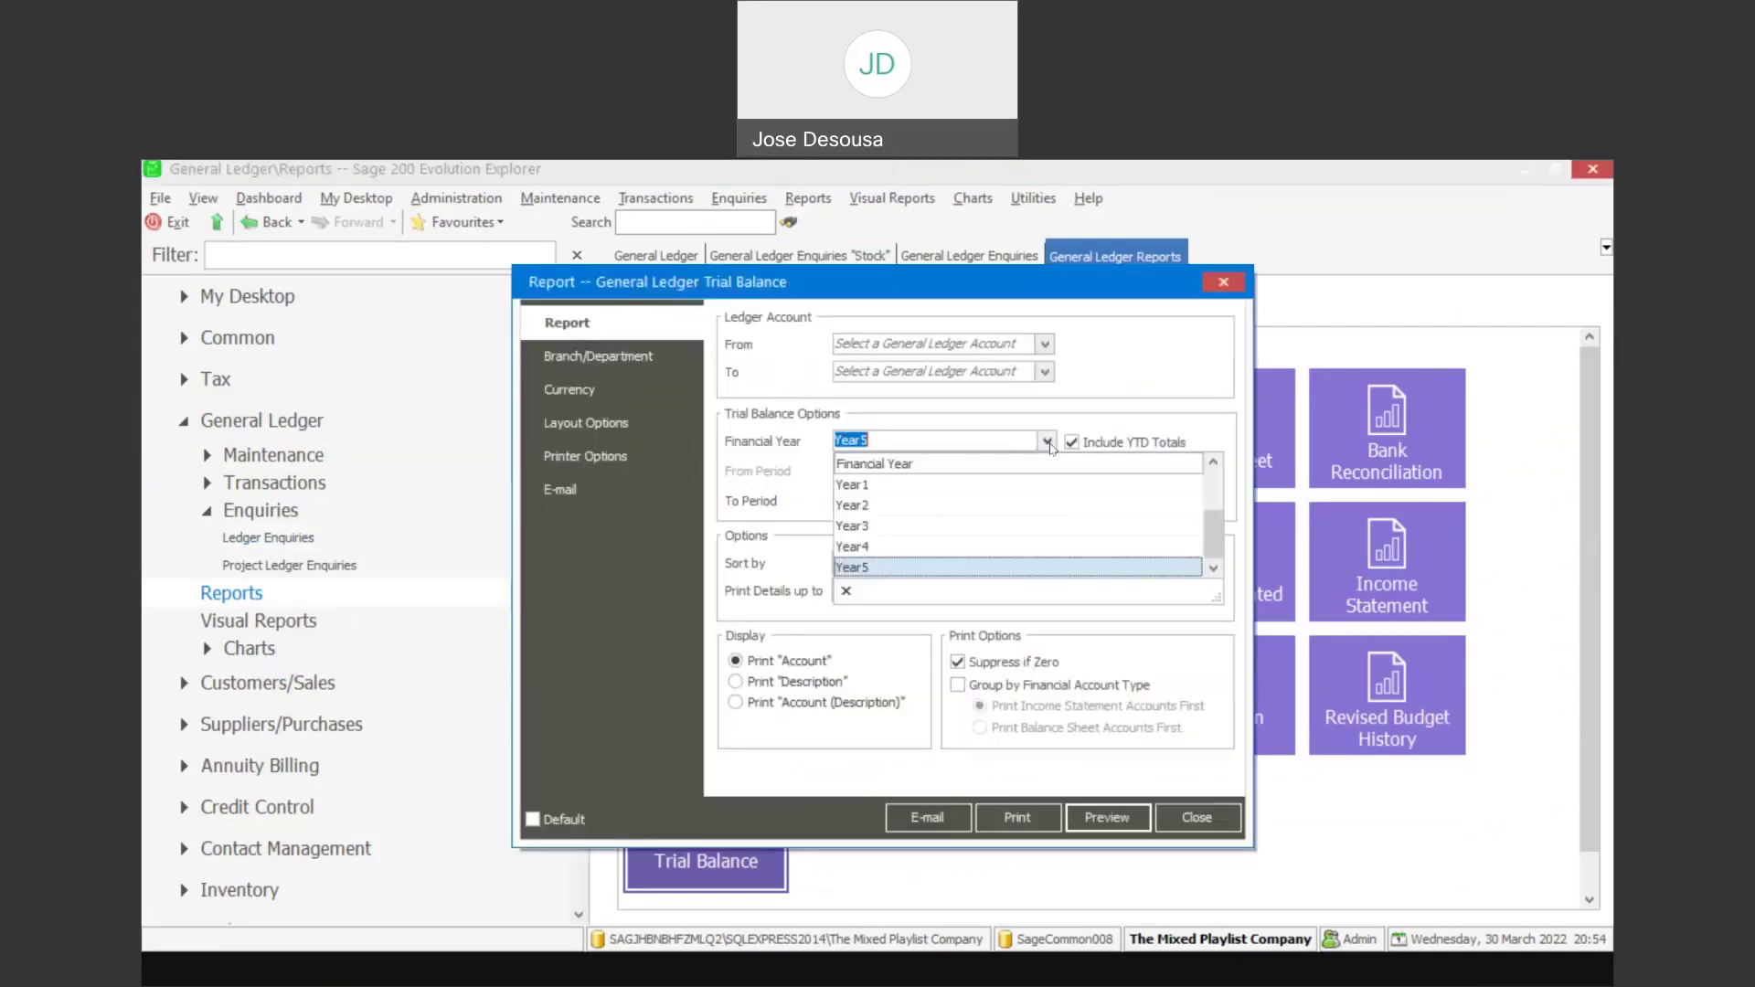
pyautogui.click(878, 549)
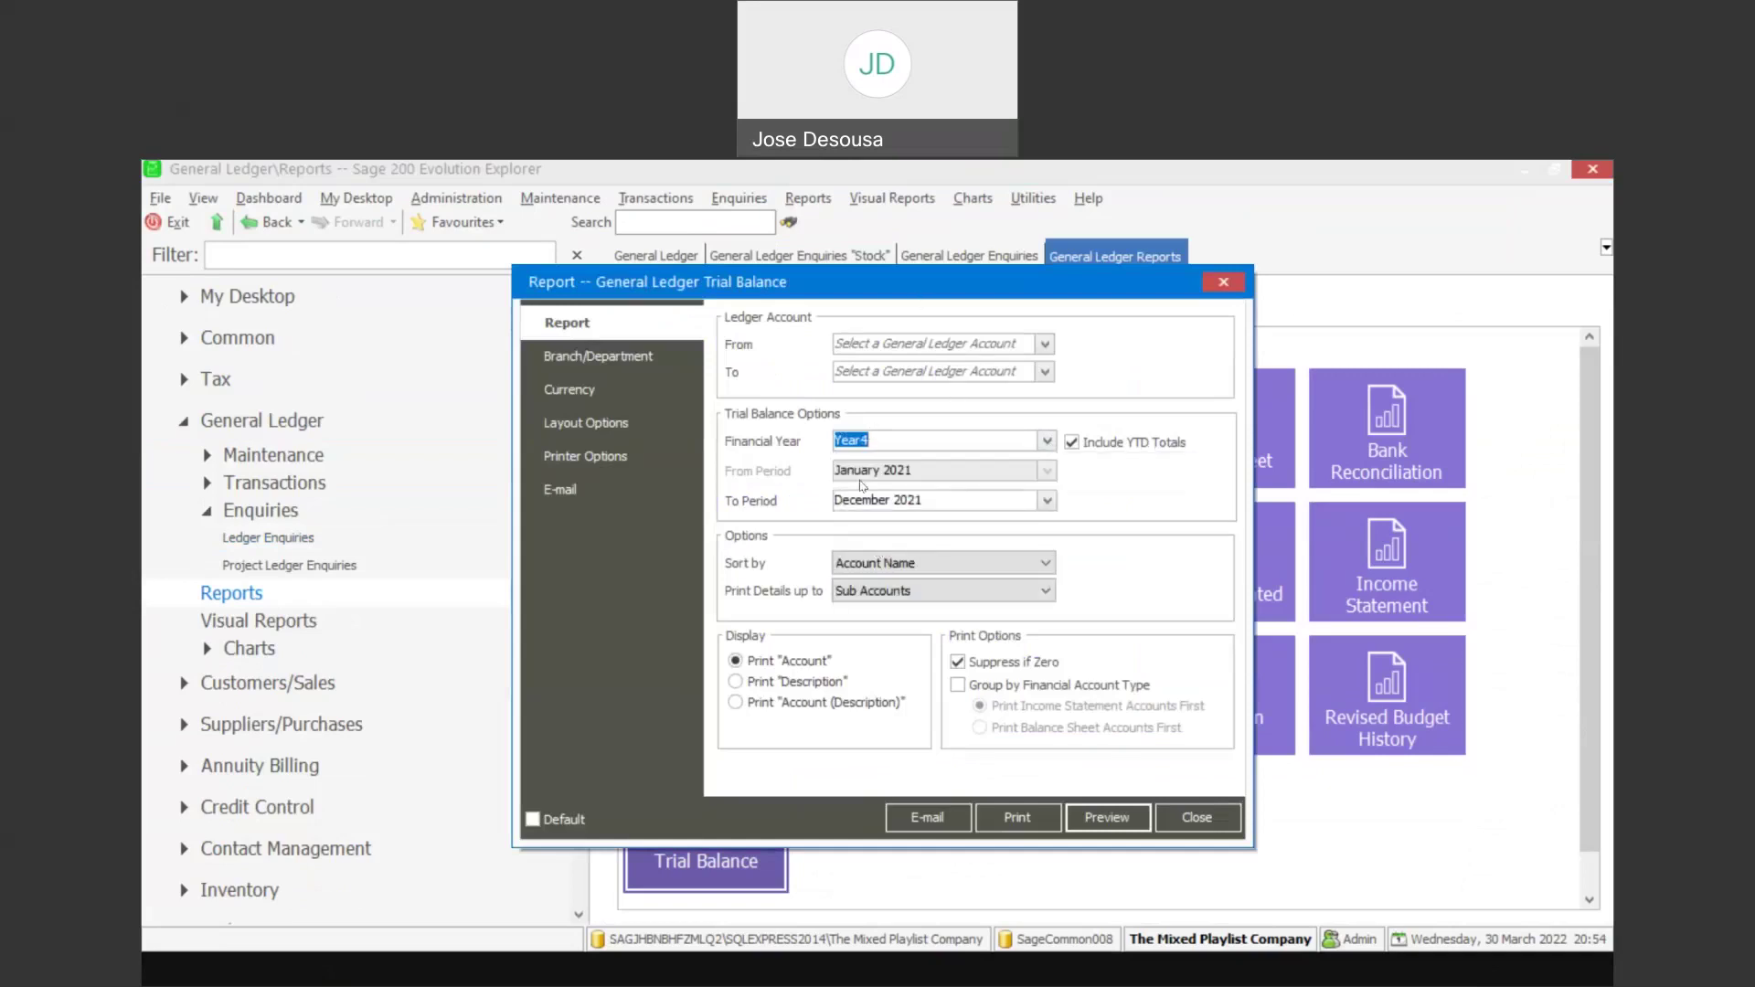
pyautogui.click(1084, 812)
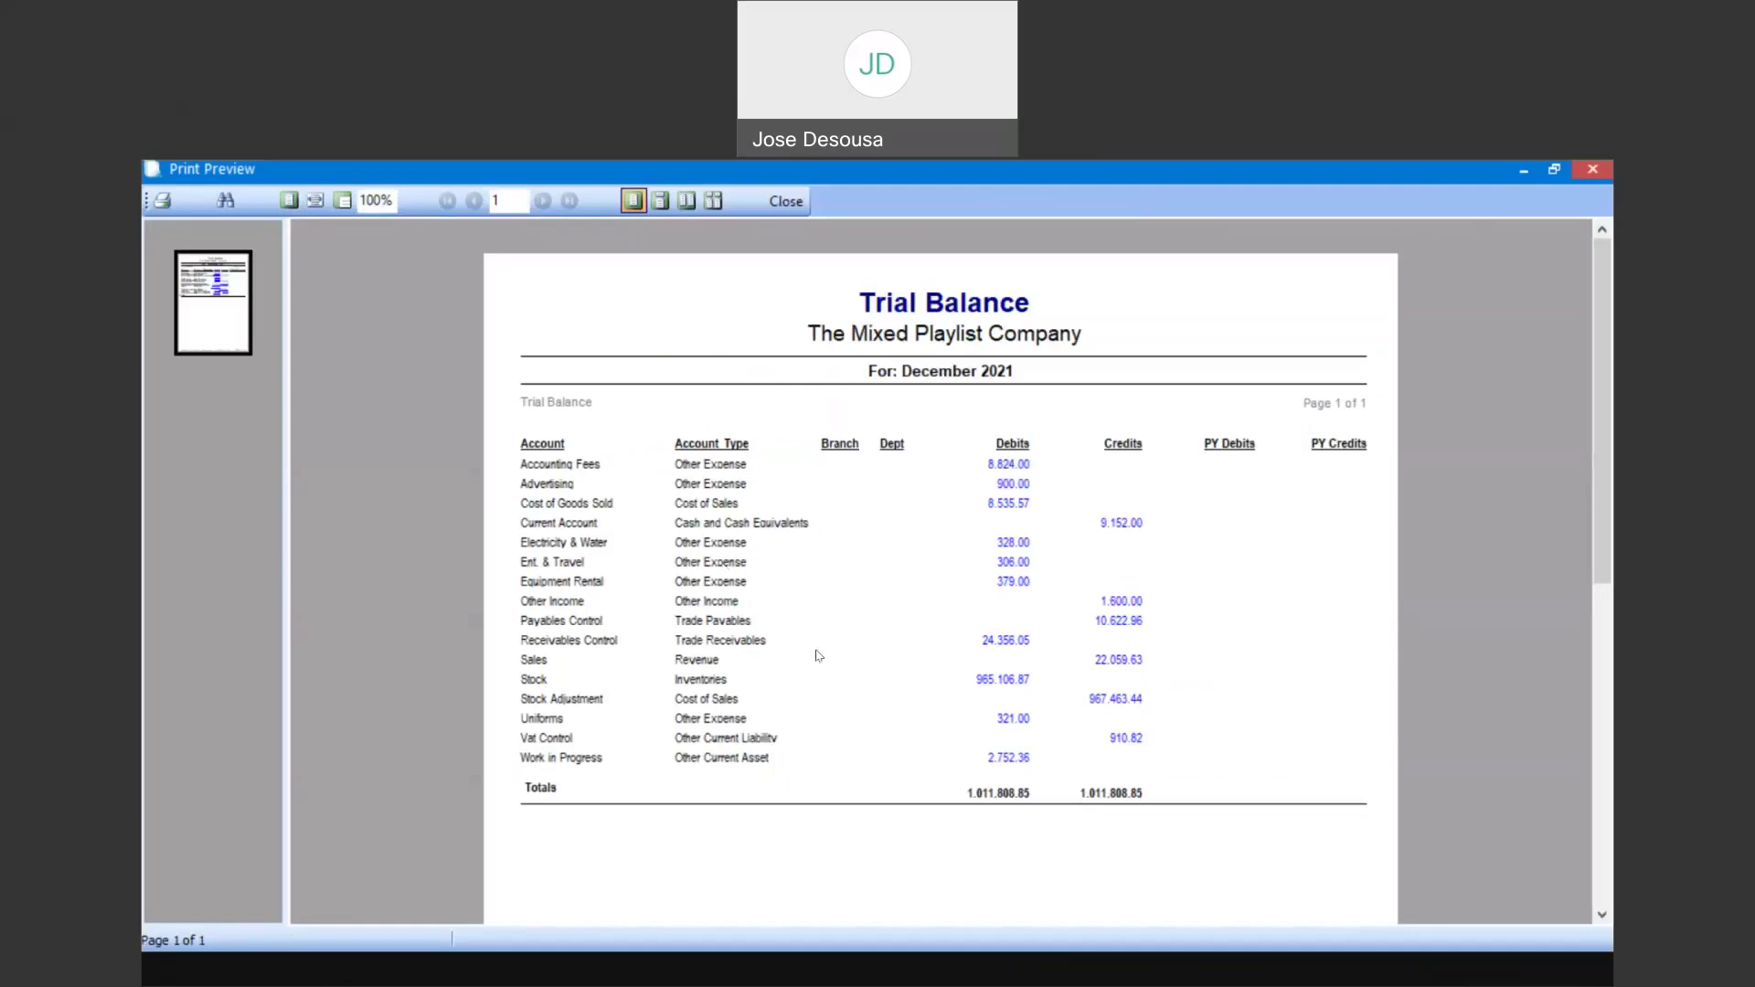
# Step: Drill down on the Sales credit amount in the trial balance, then widen and reposition the drill-down window to review its transactions
pyautogui.click(1117, 660)
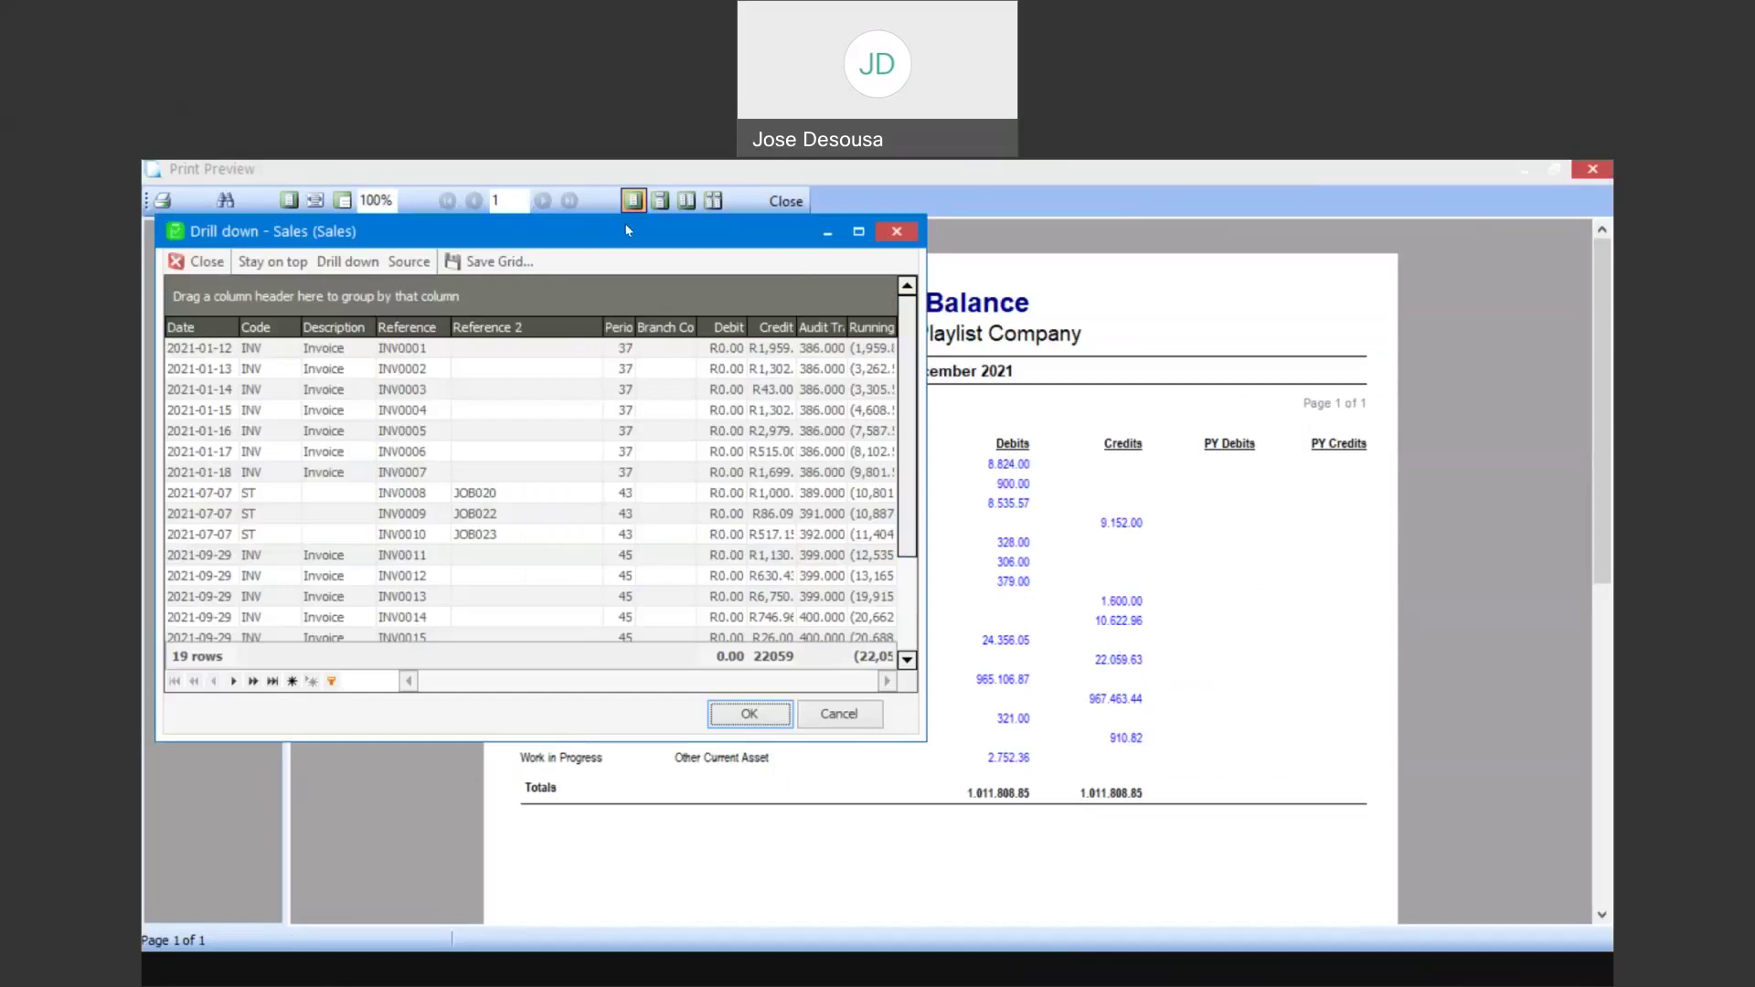
pyautogui.moveTo(833, 238); pyautogui.dragTo(1062, 241)
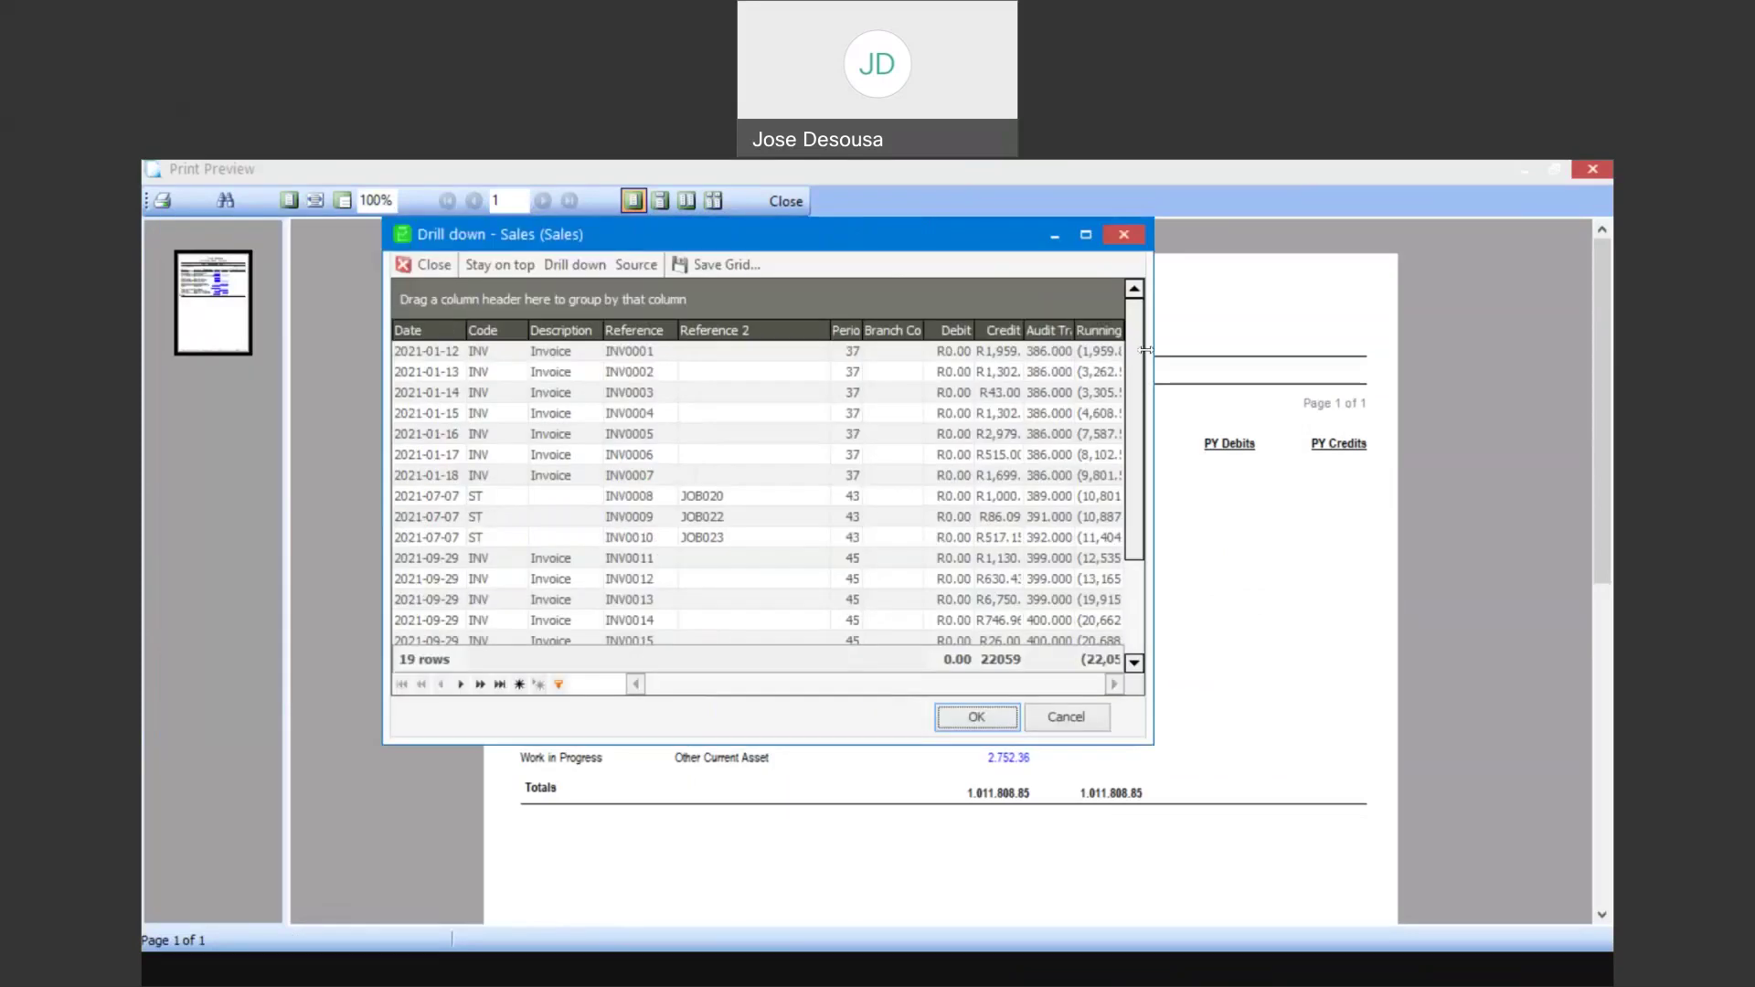
pyautogui.moveTo(1146, 350); pyautogui.dragTo(1263, 350)
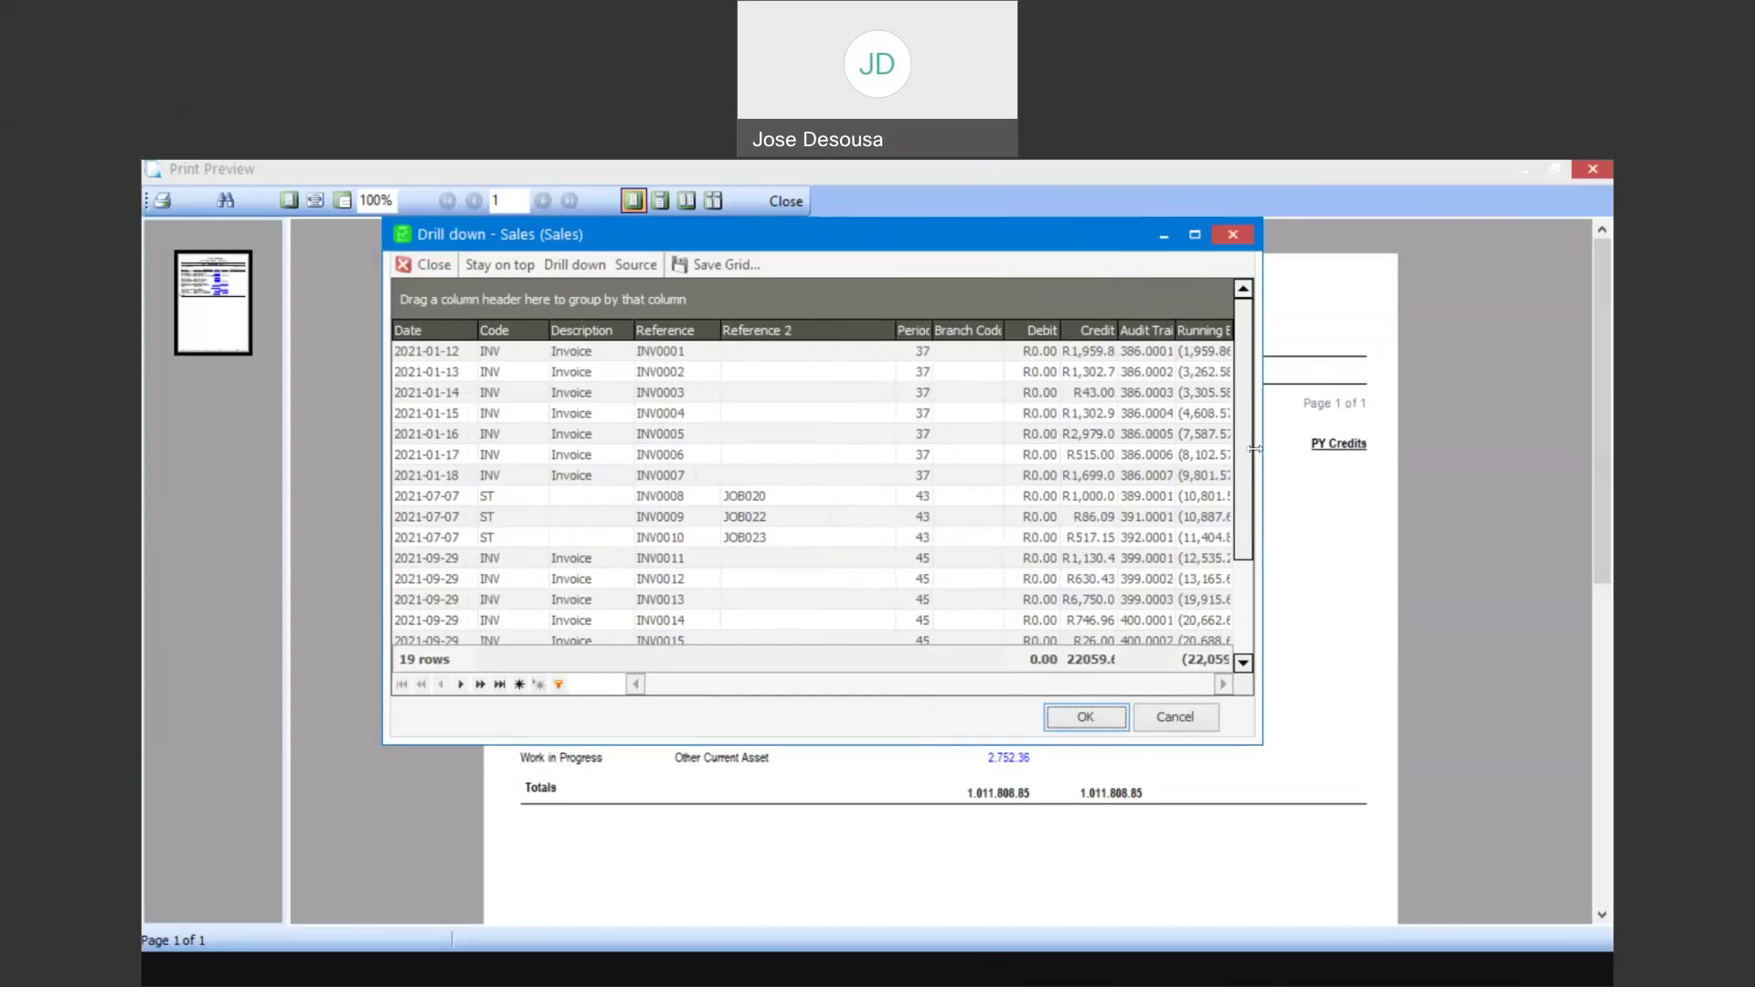
pyautogui.moveTo(1349, 435); pyautogui.dragTo(1356, 437)
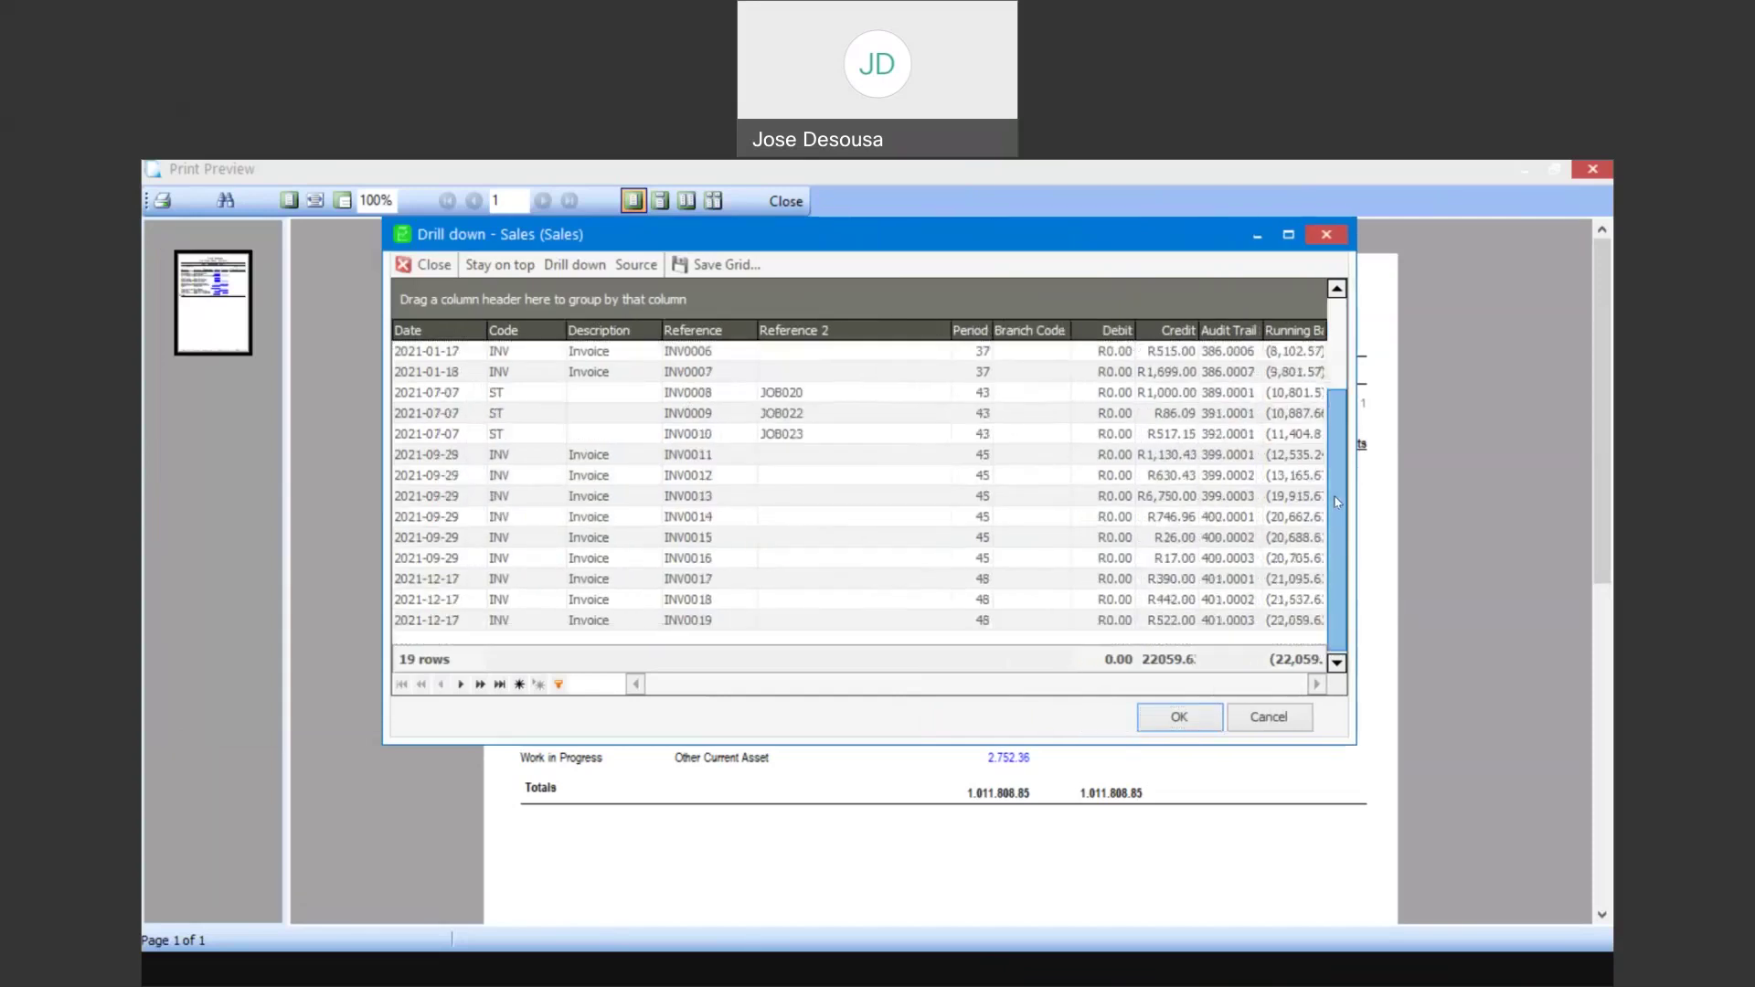
pyautogui.moveTo(1344, 423); pyautogui.dragTo(1346, 541)
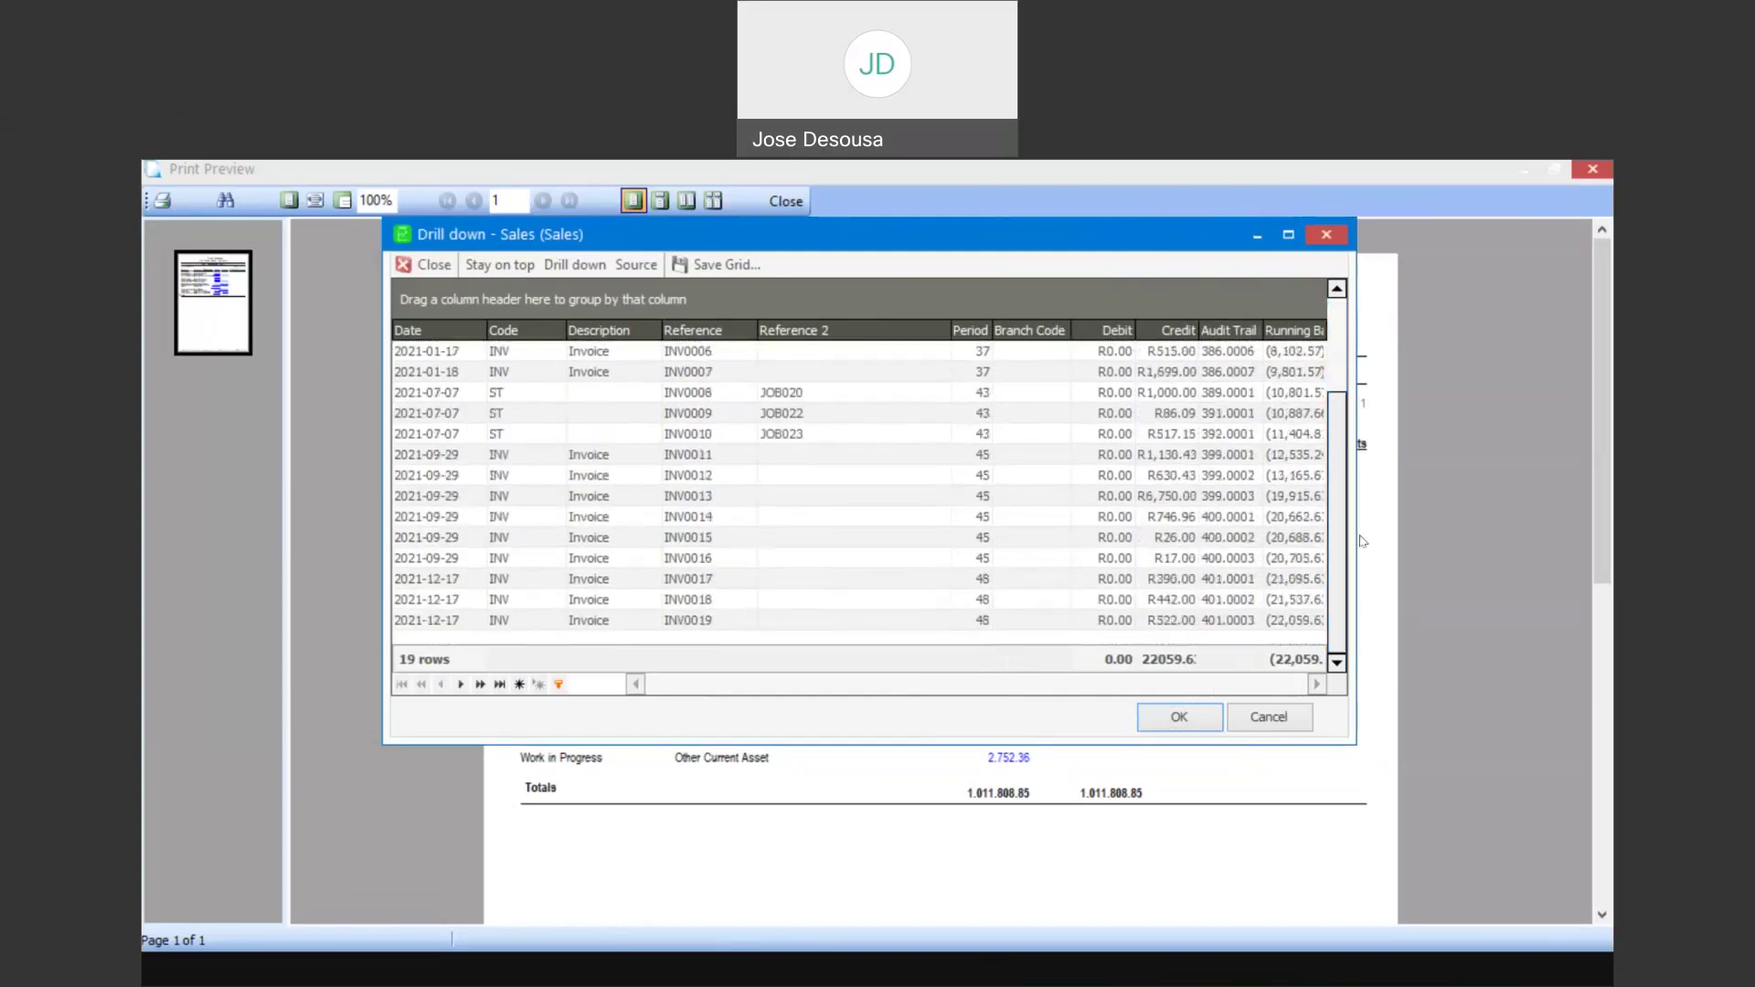
pyautogui.moveTo(1358, 539); pyautogui.dragTo(1442, 523)
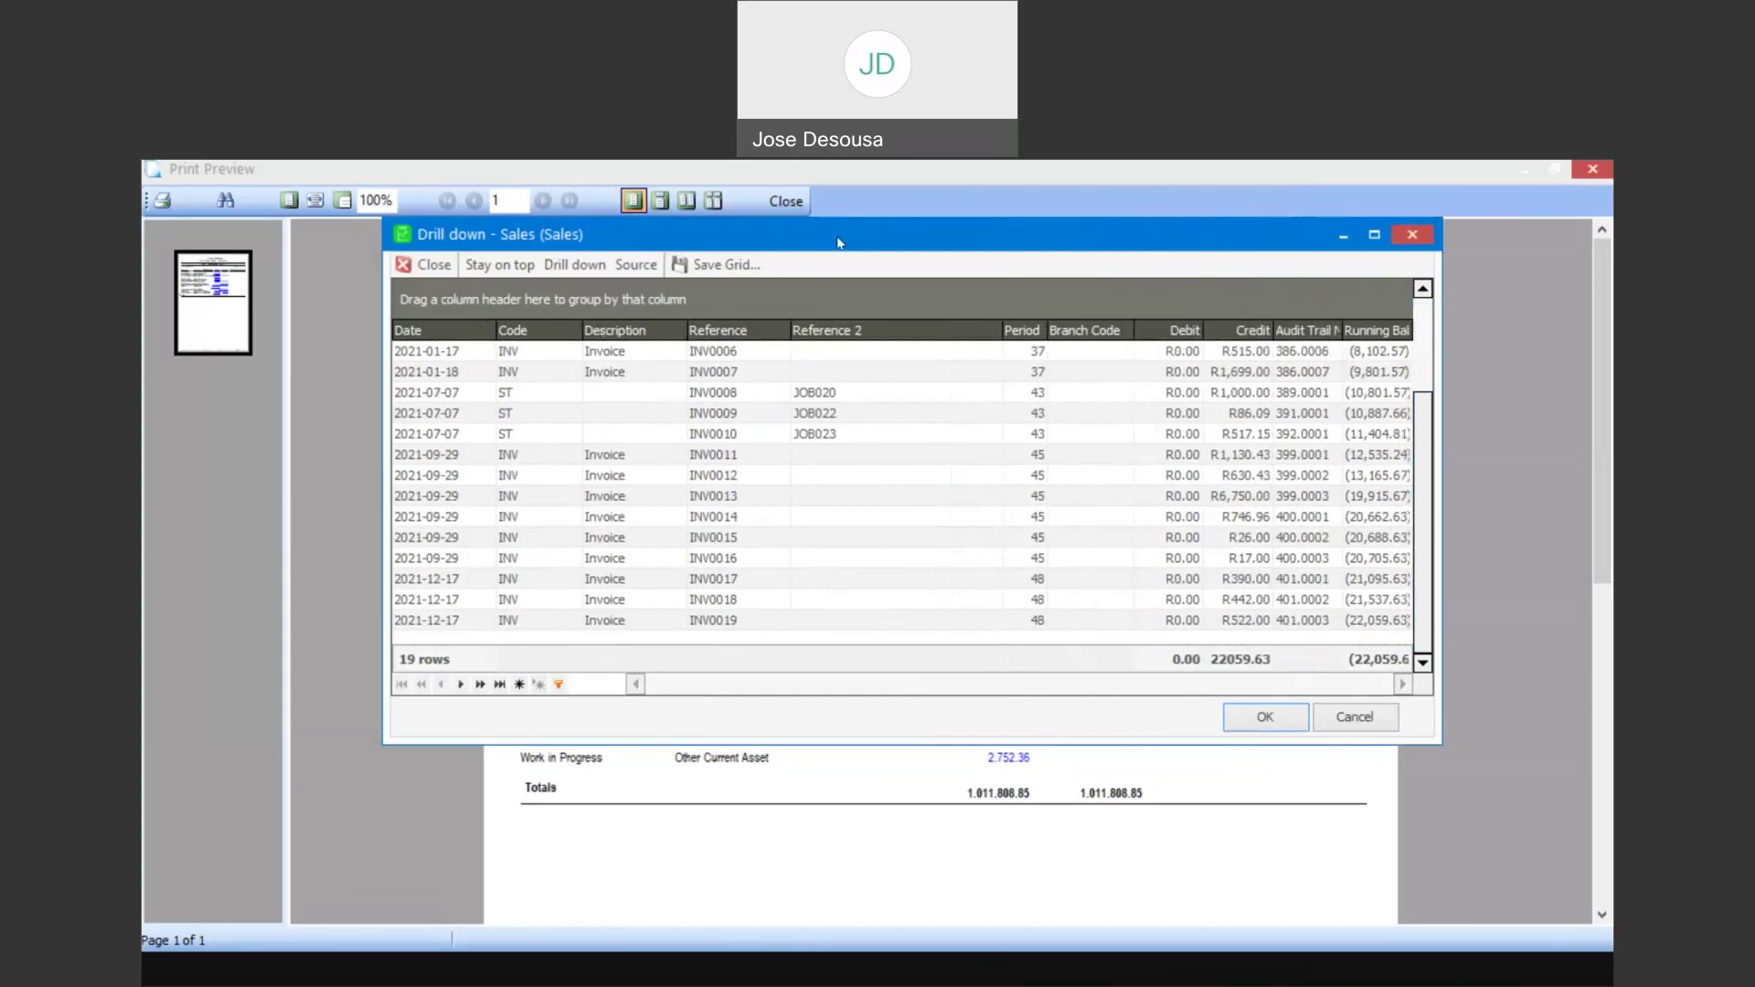
pyautogui.moveTo(766, 238); pyautogui.dragTo(696, 234)
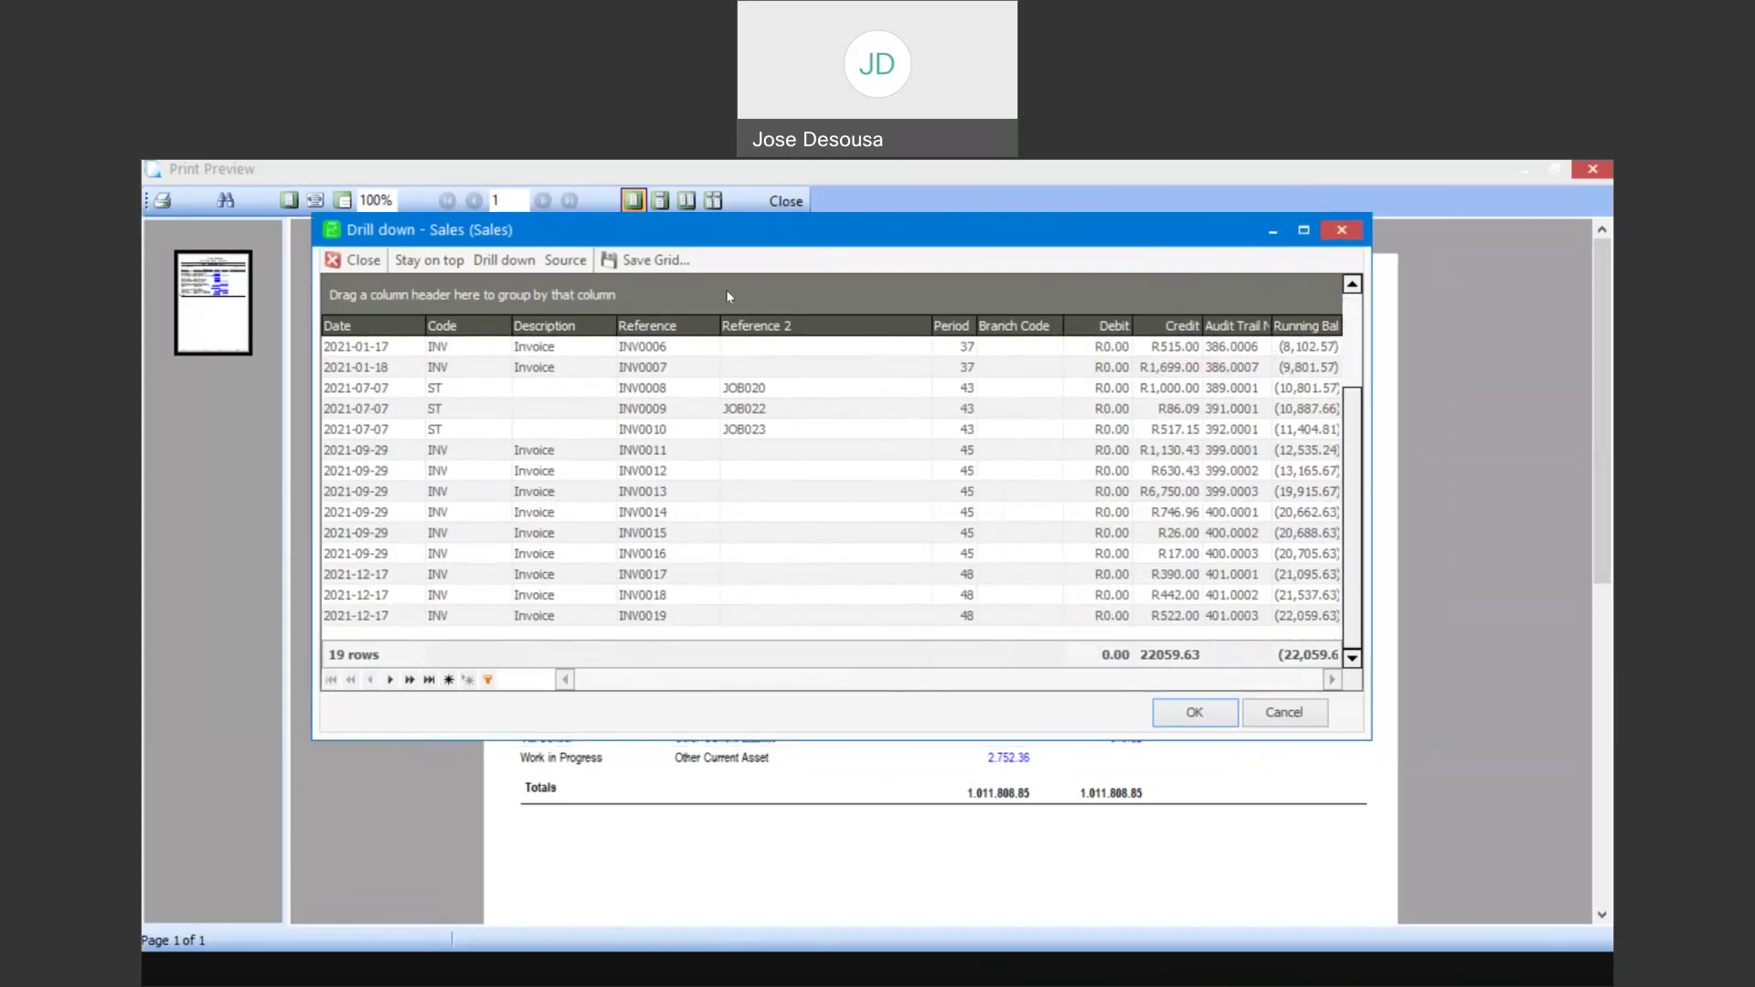
# Step: Drill down on Sales transaction INV0006 to its audit trail journal and source invoice, returning to the Sales transaction list
pyautogui.click(485, 354)
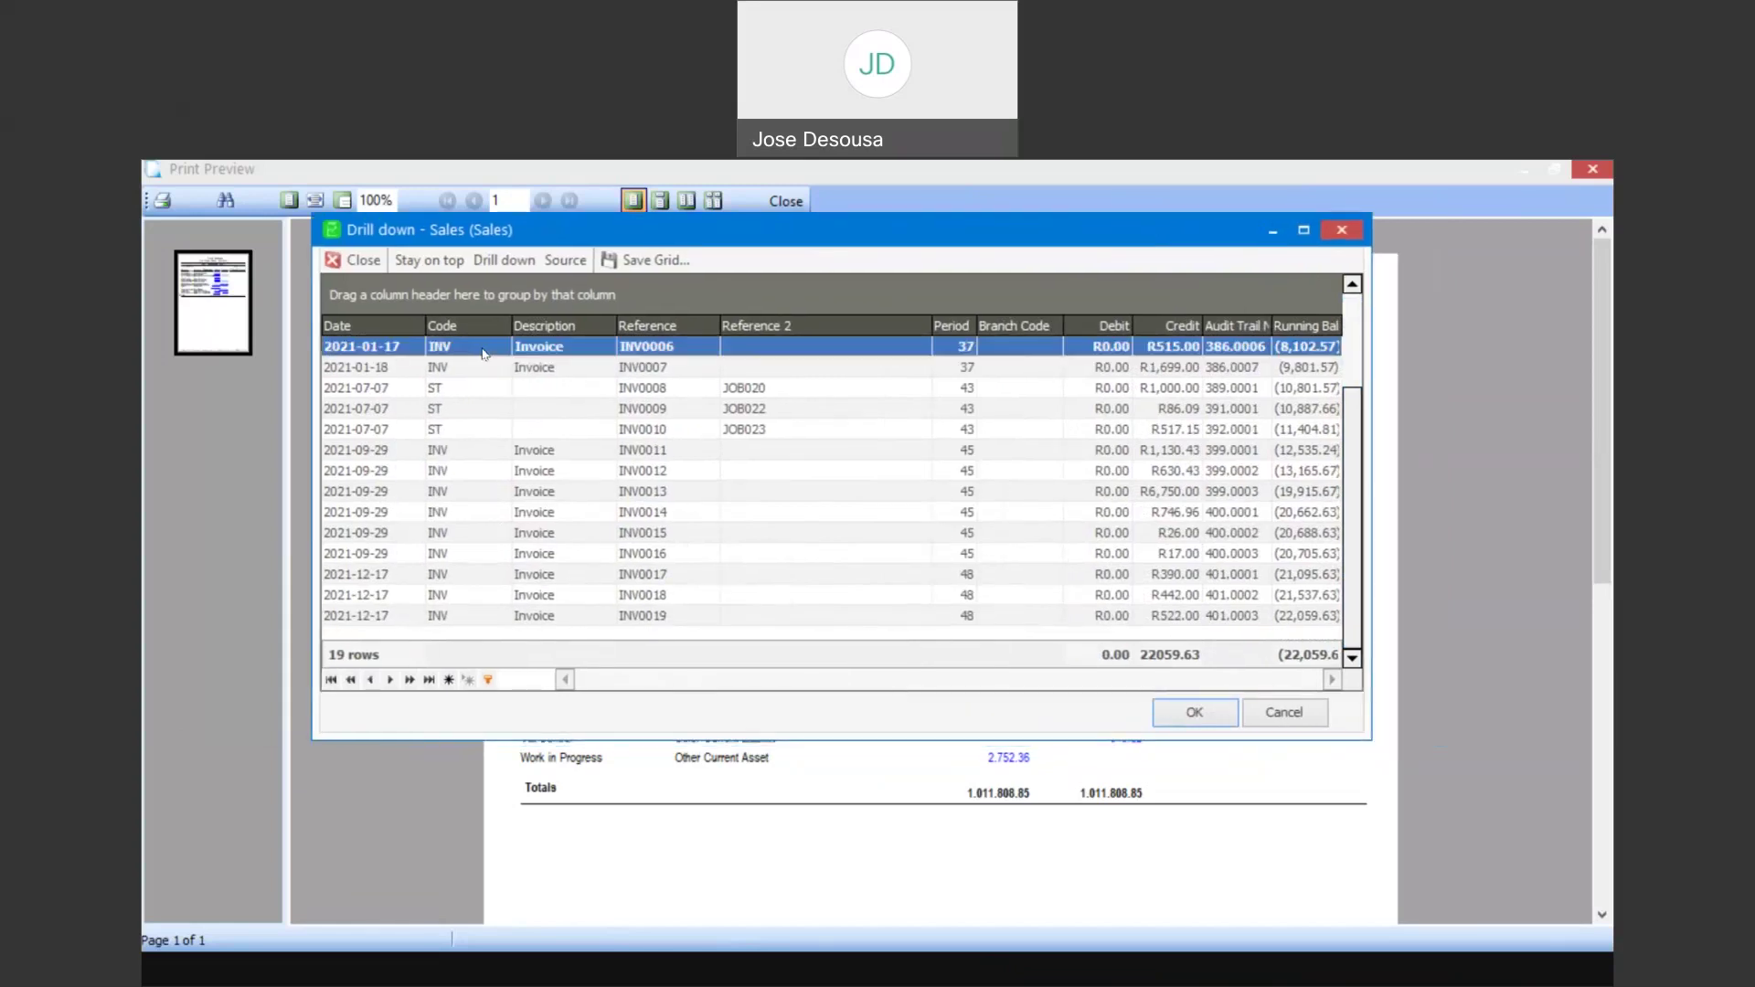
pyautogui.rightClick(485, 353)
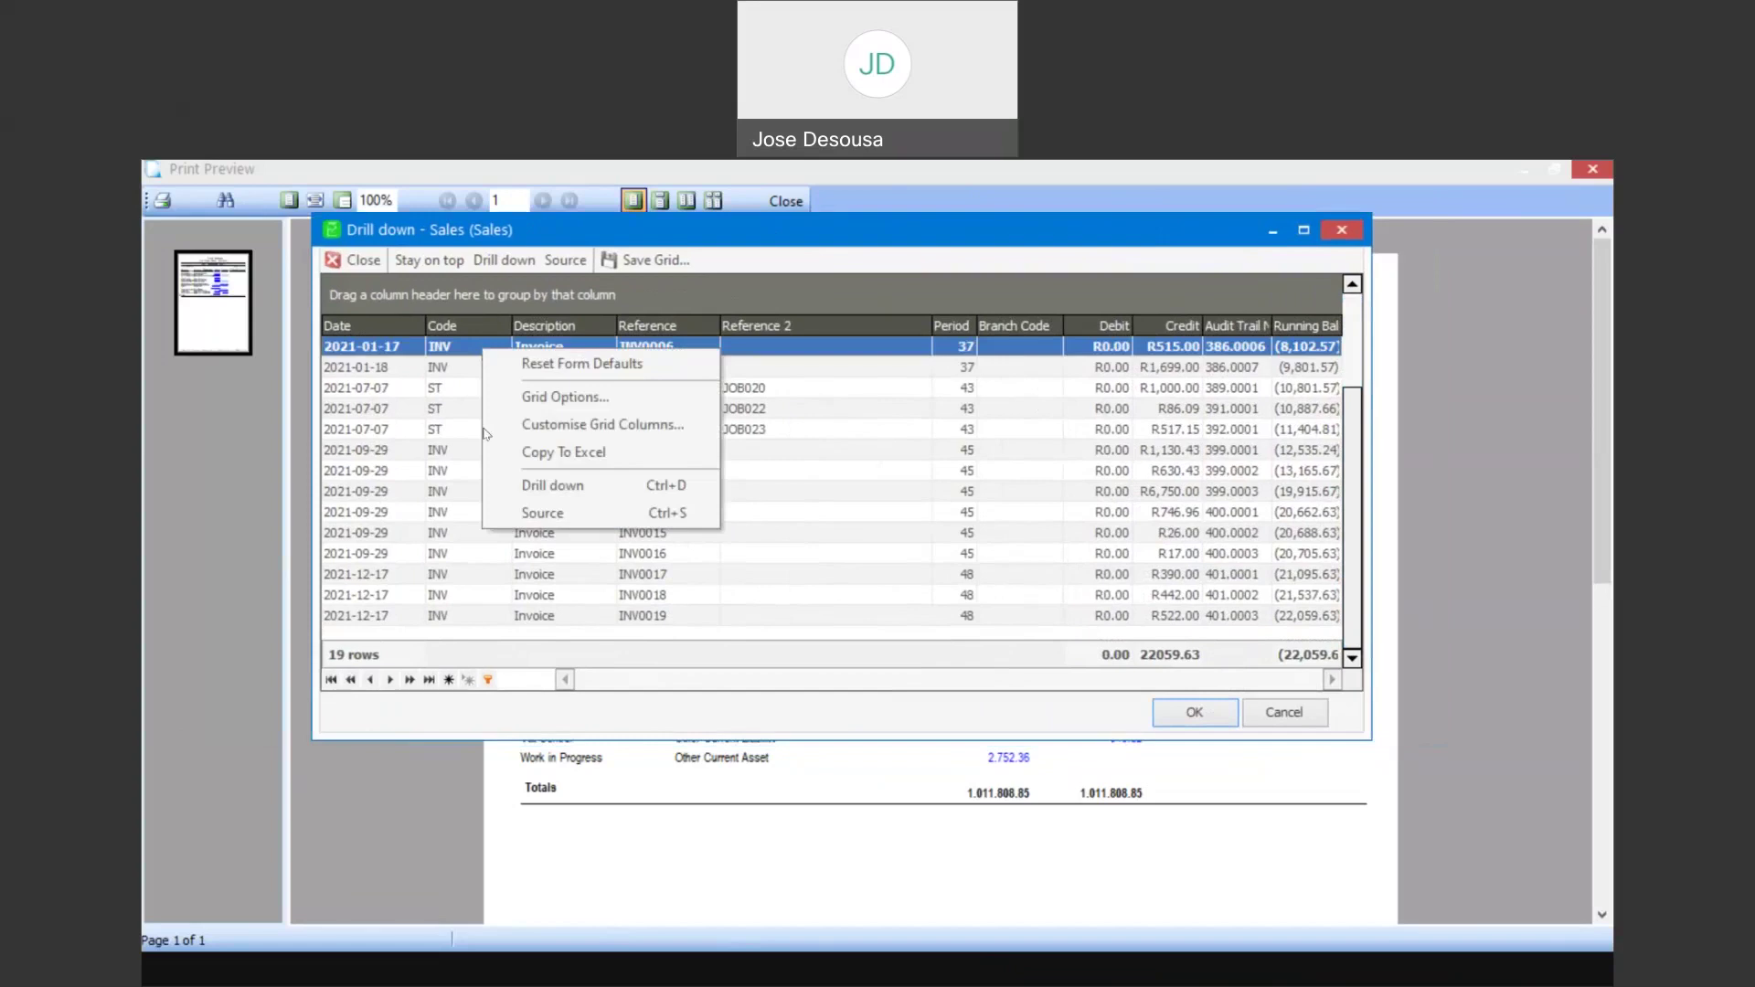
pyautogui.click(494, 488)
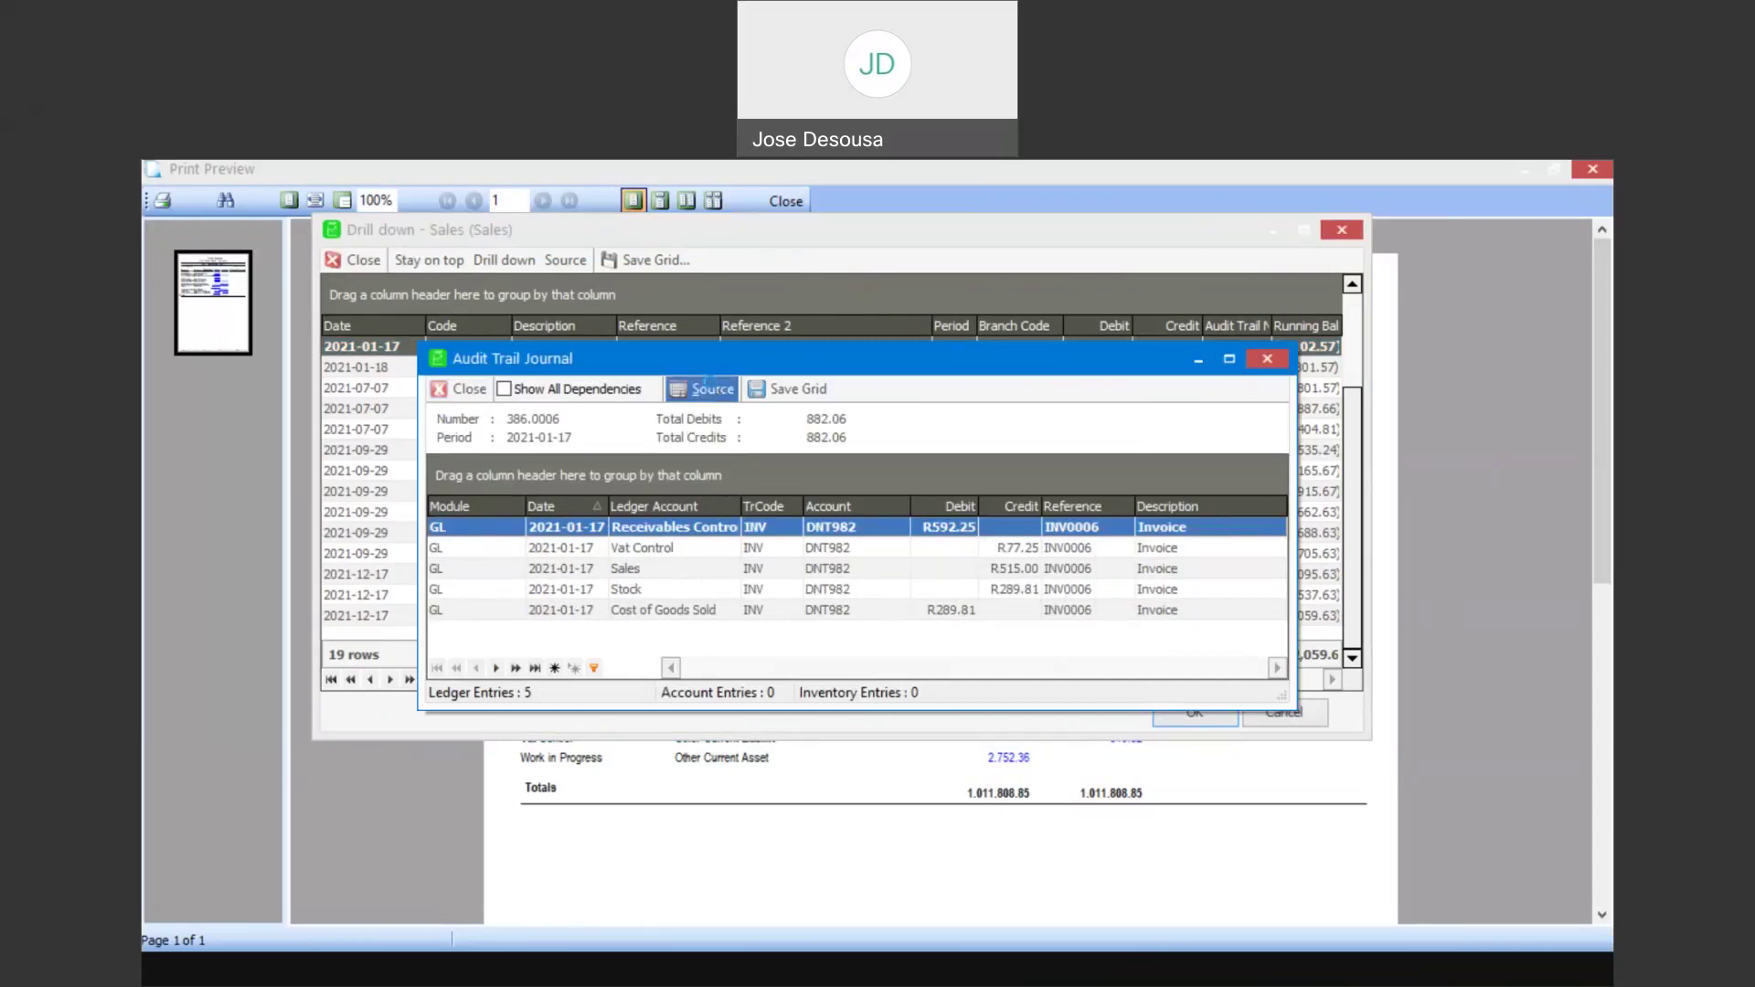
pyautogui.click(718, 392)
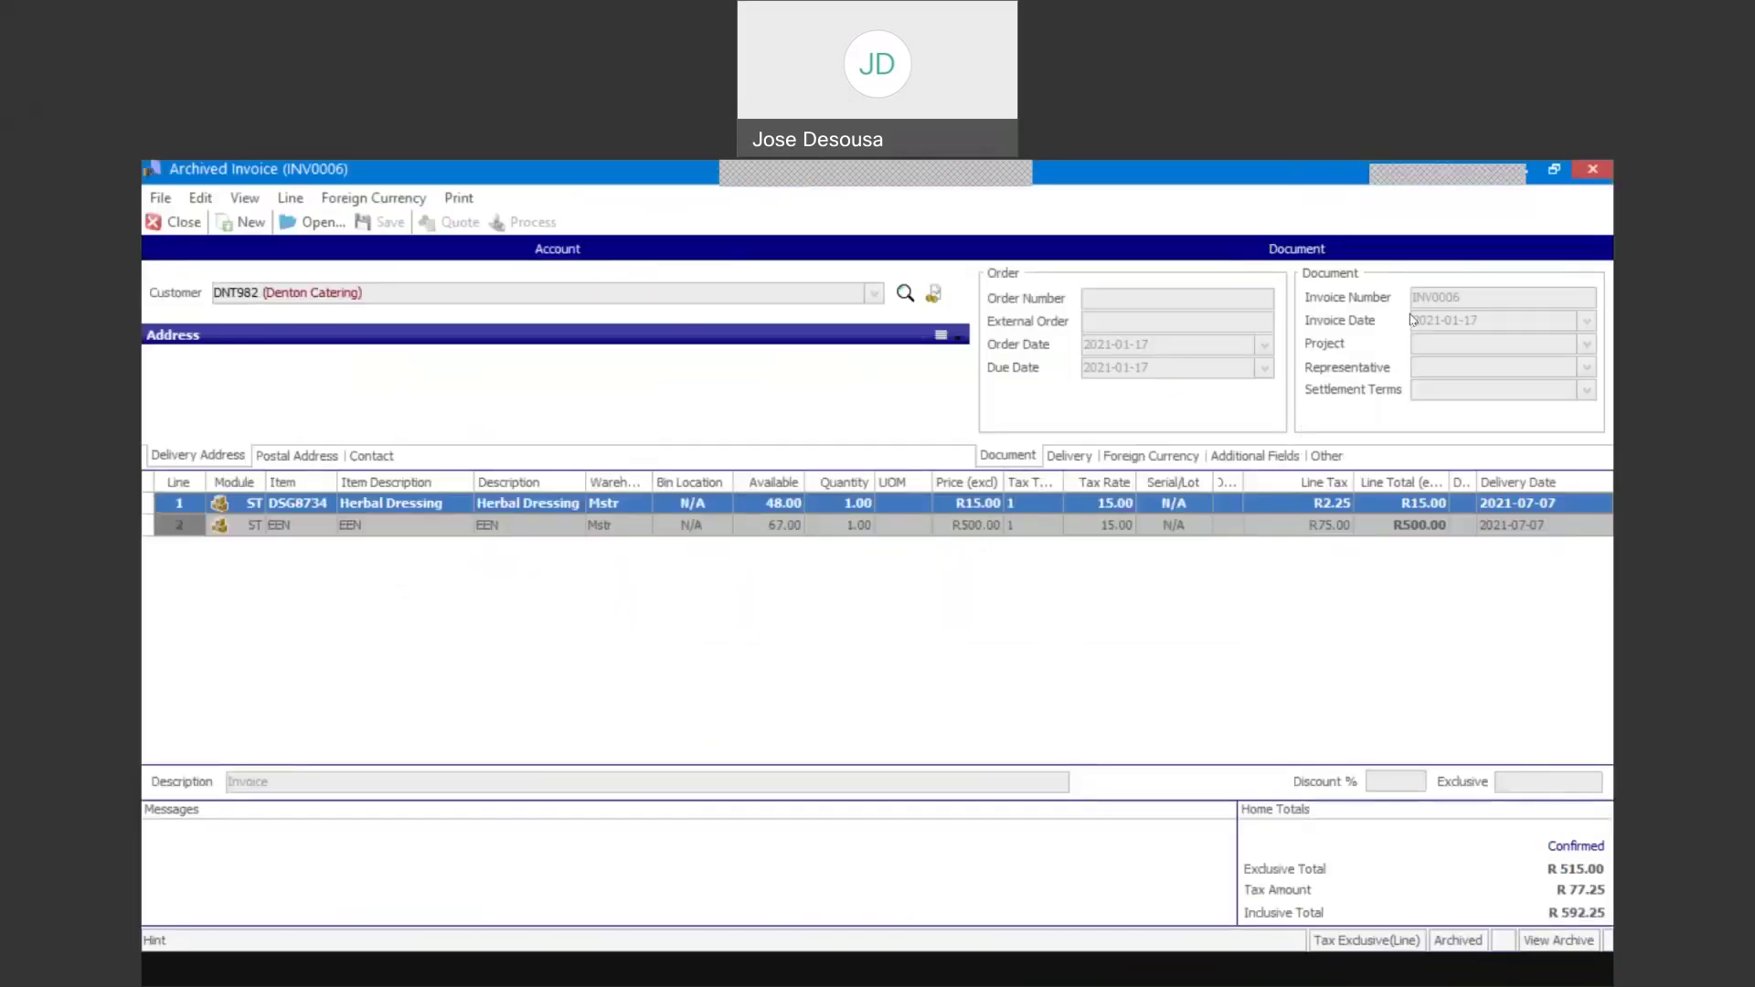
pyautogui.click(170, 228)
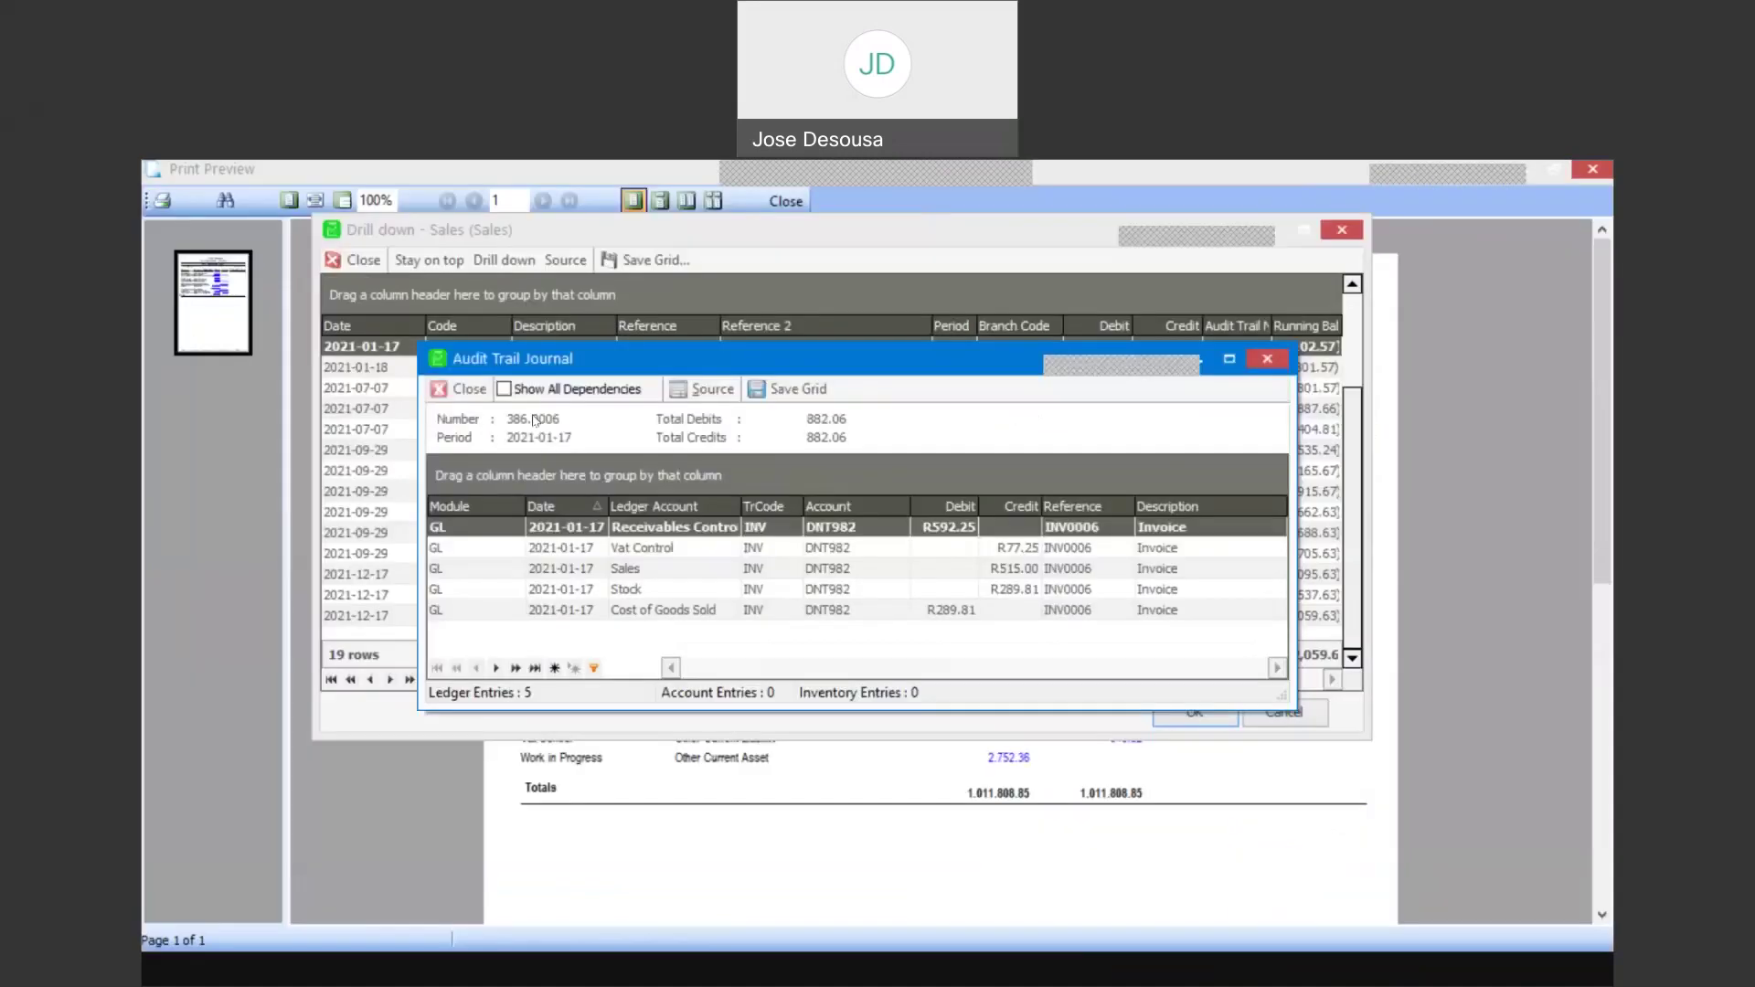
pyautogui.click(468, 390)
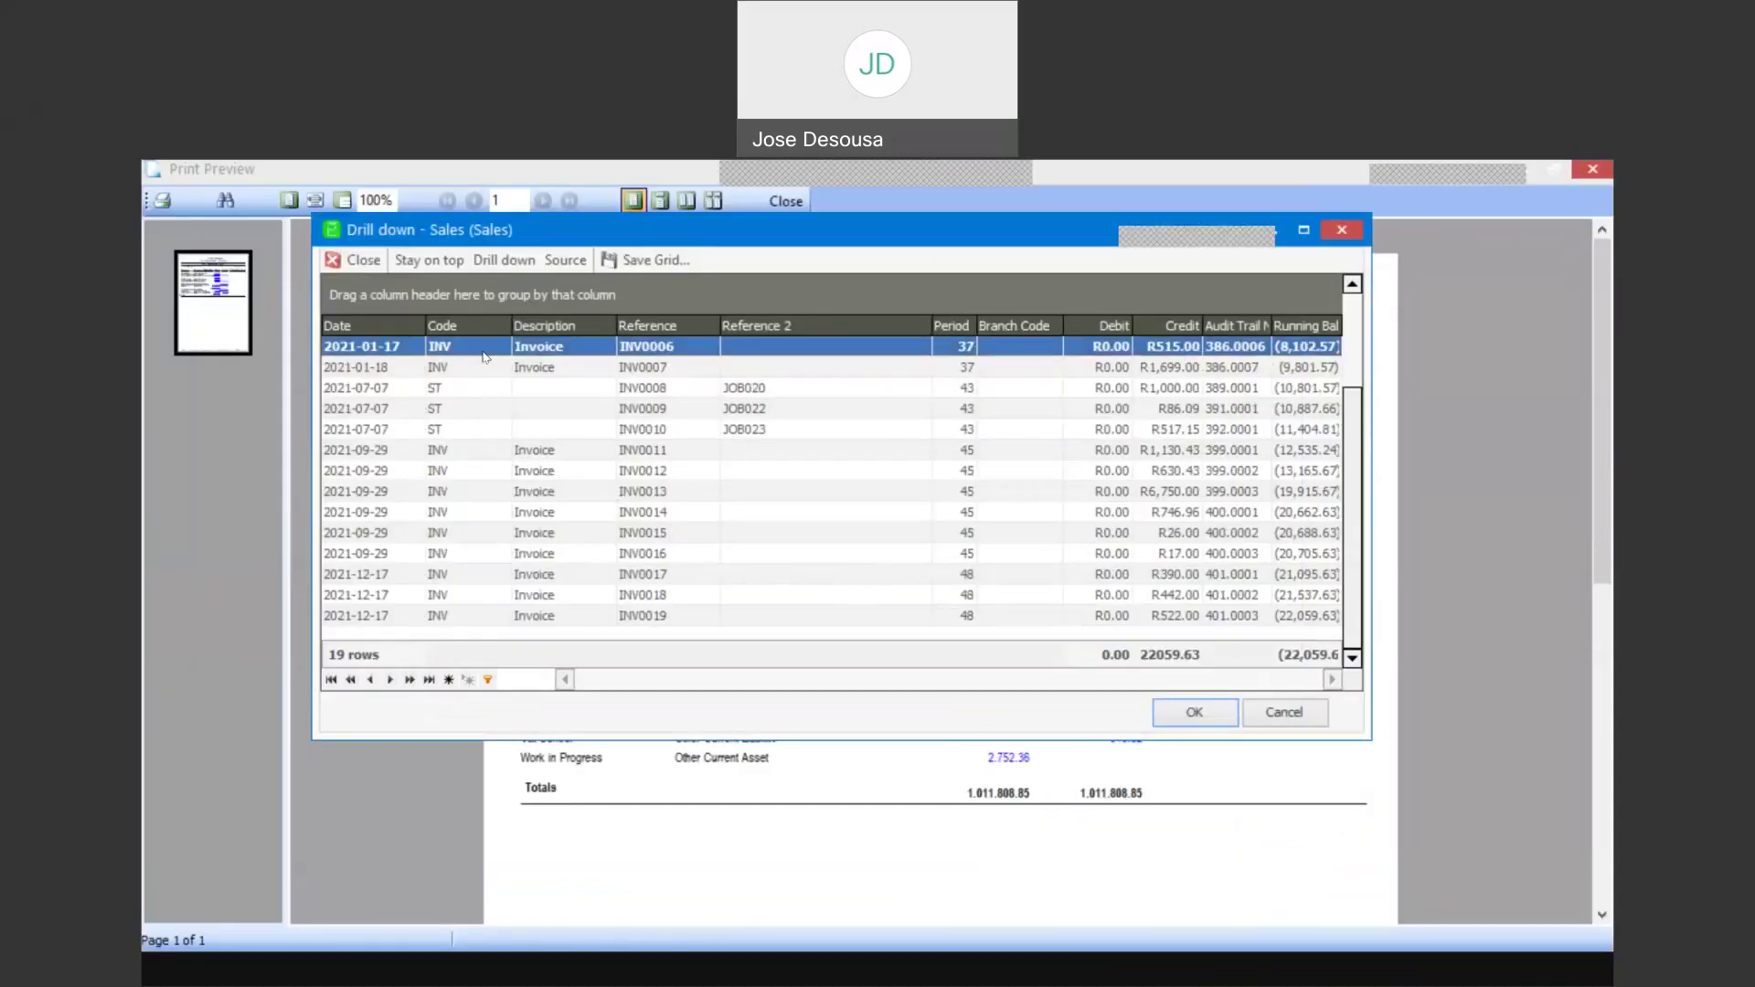
# Step: Customise the Sales drill-down grid by adding the Module column between Reference 2 and Period
pyautogui.rightClick(485, 354)
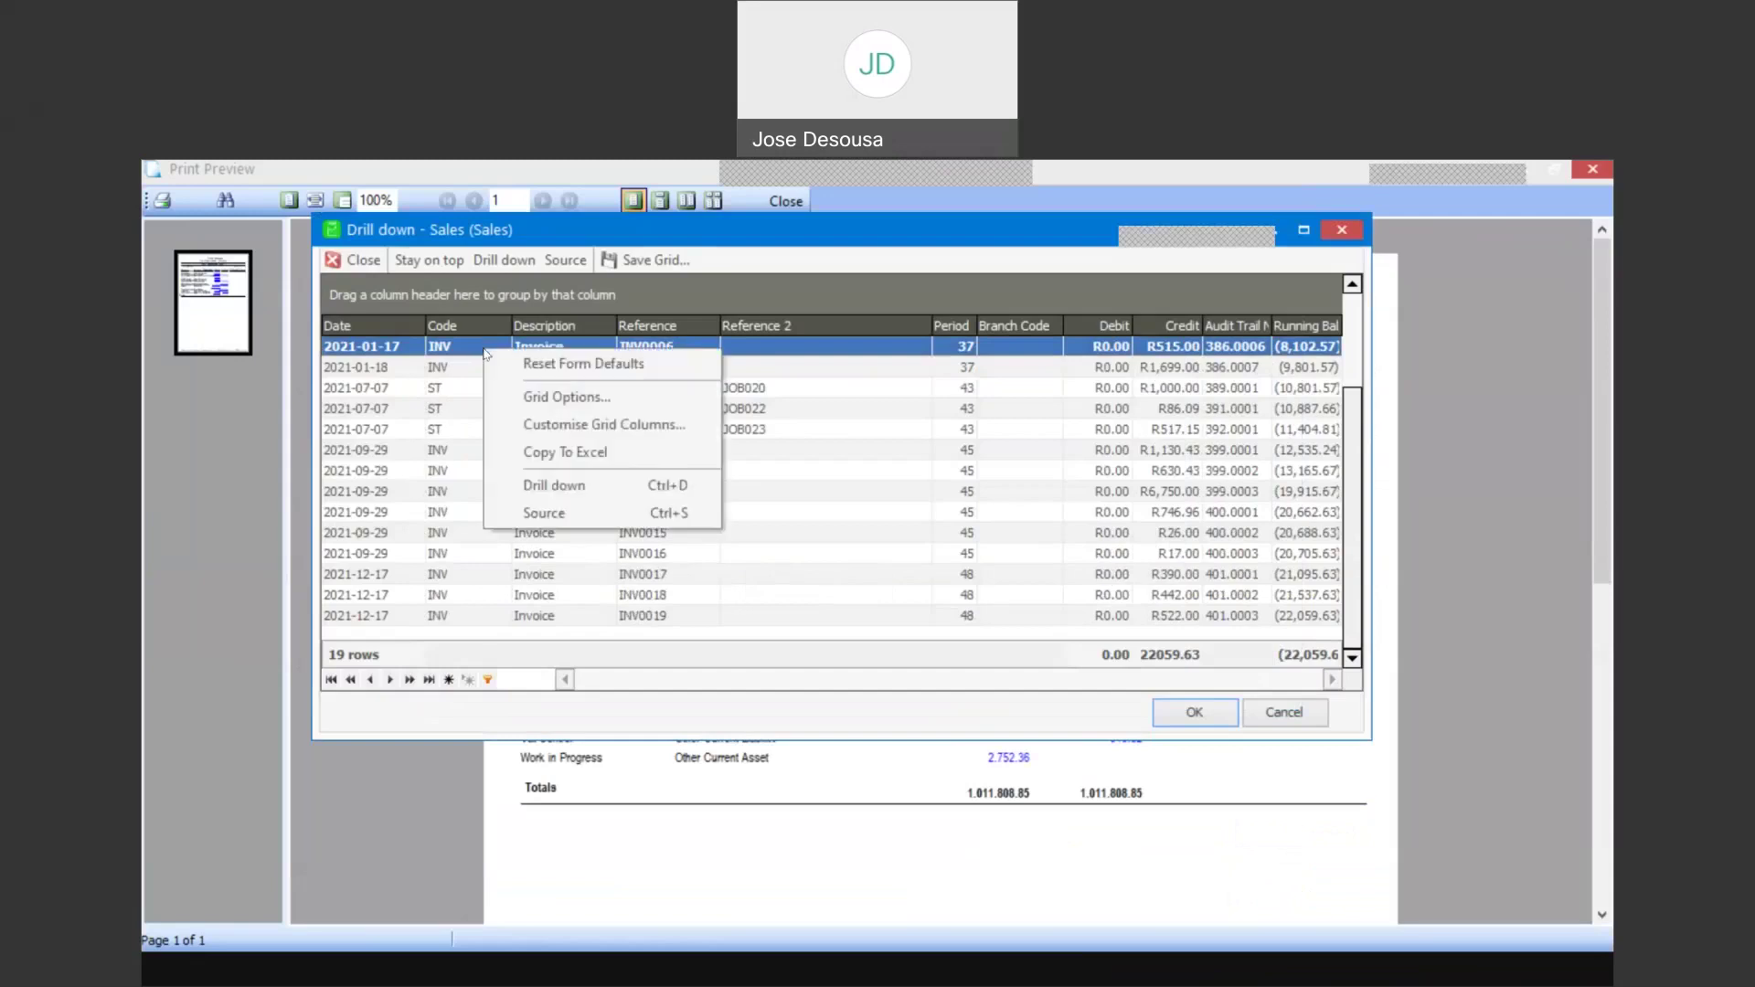
pyautogui.click(545, 422)
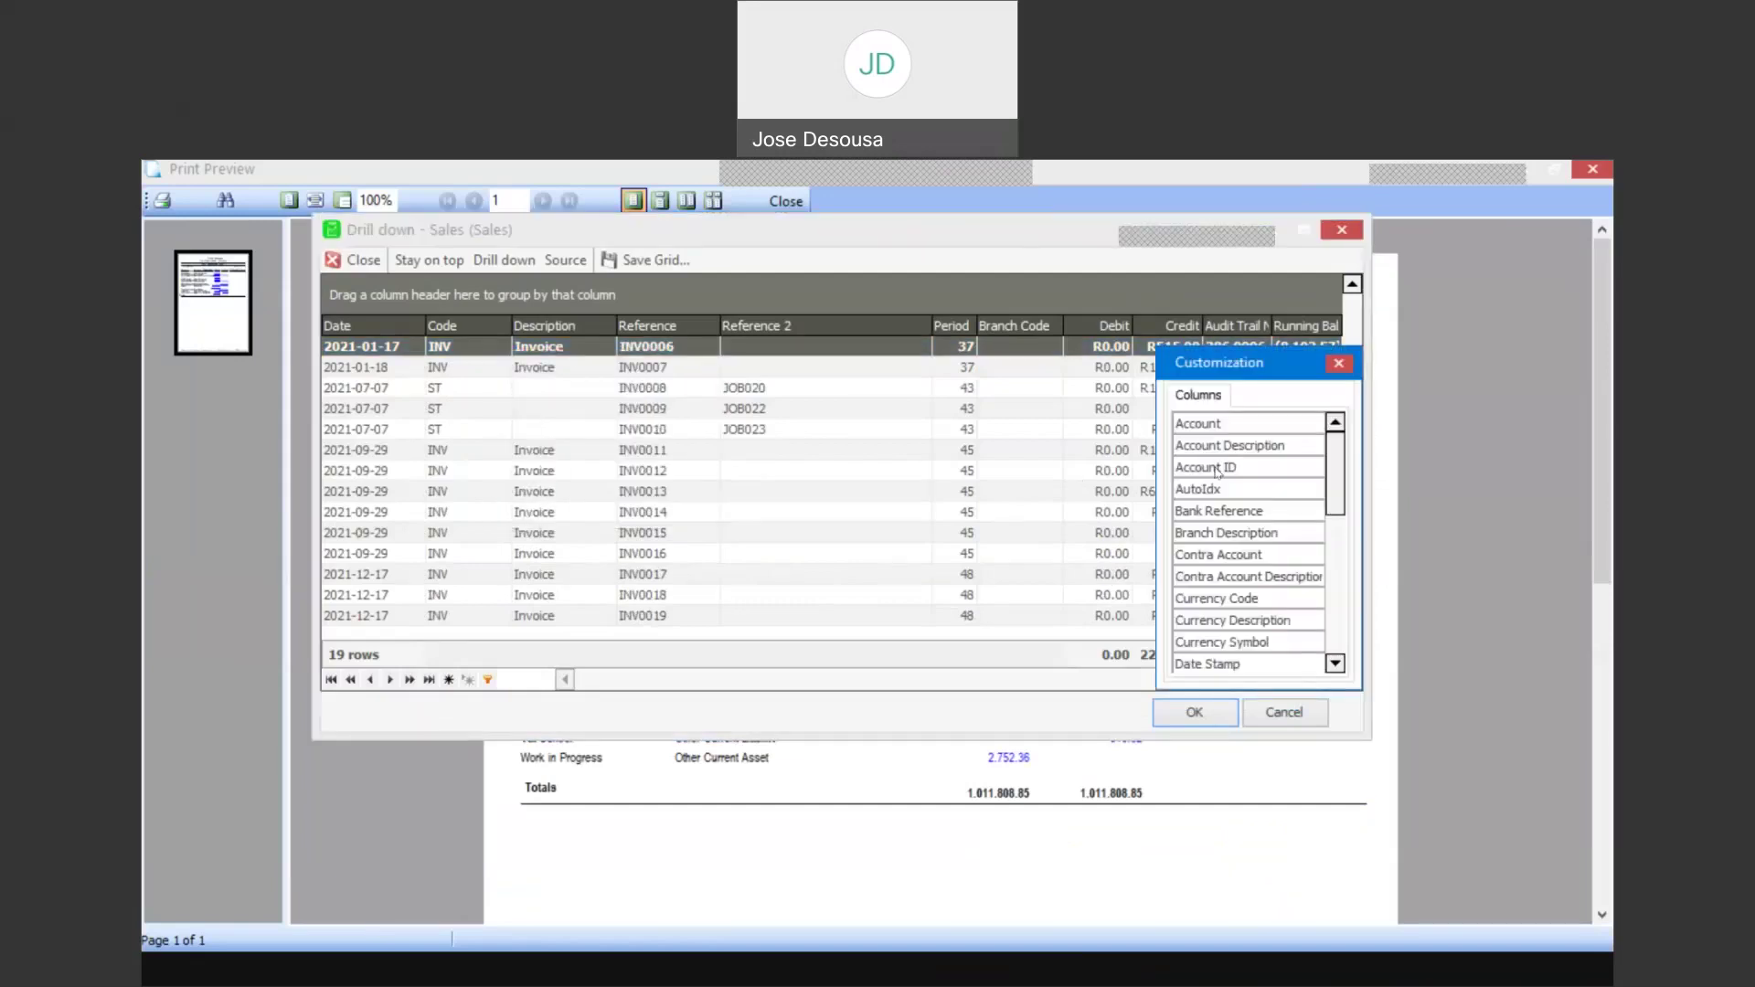
pyautogui.moveTo(1334, 466); pyautogui.dragTo(909, 331)
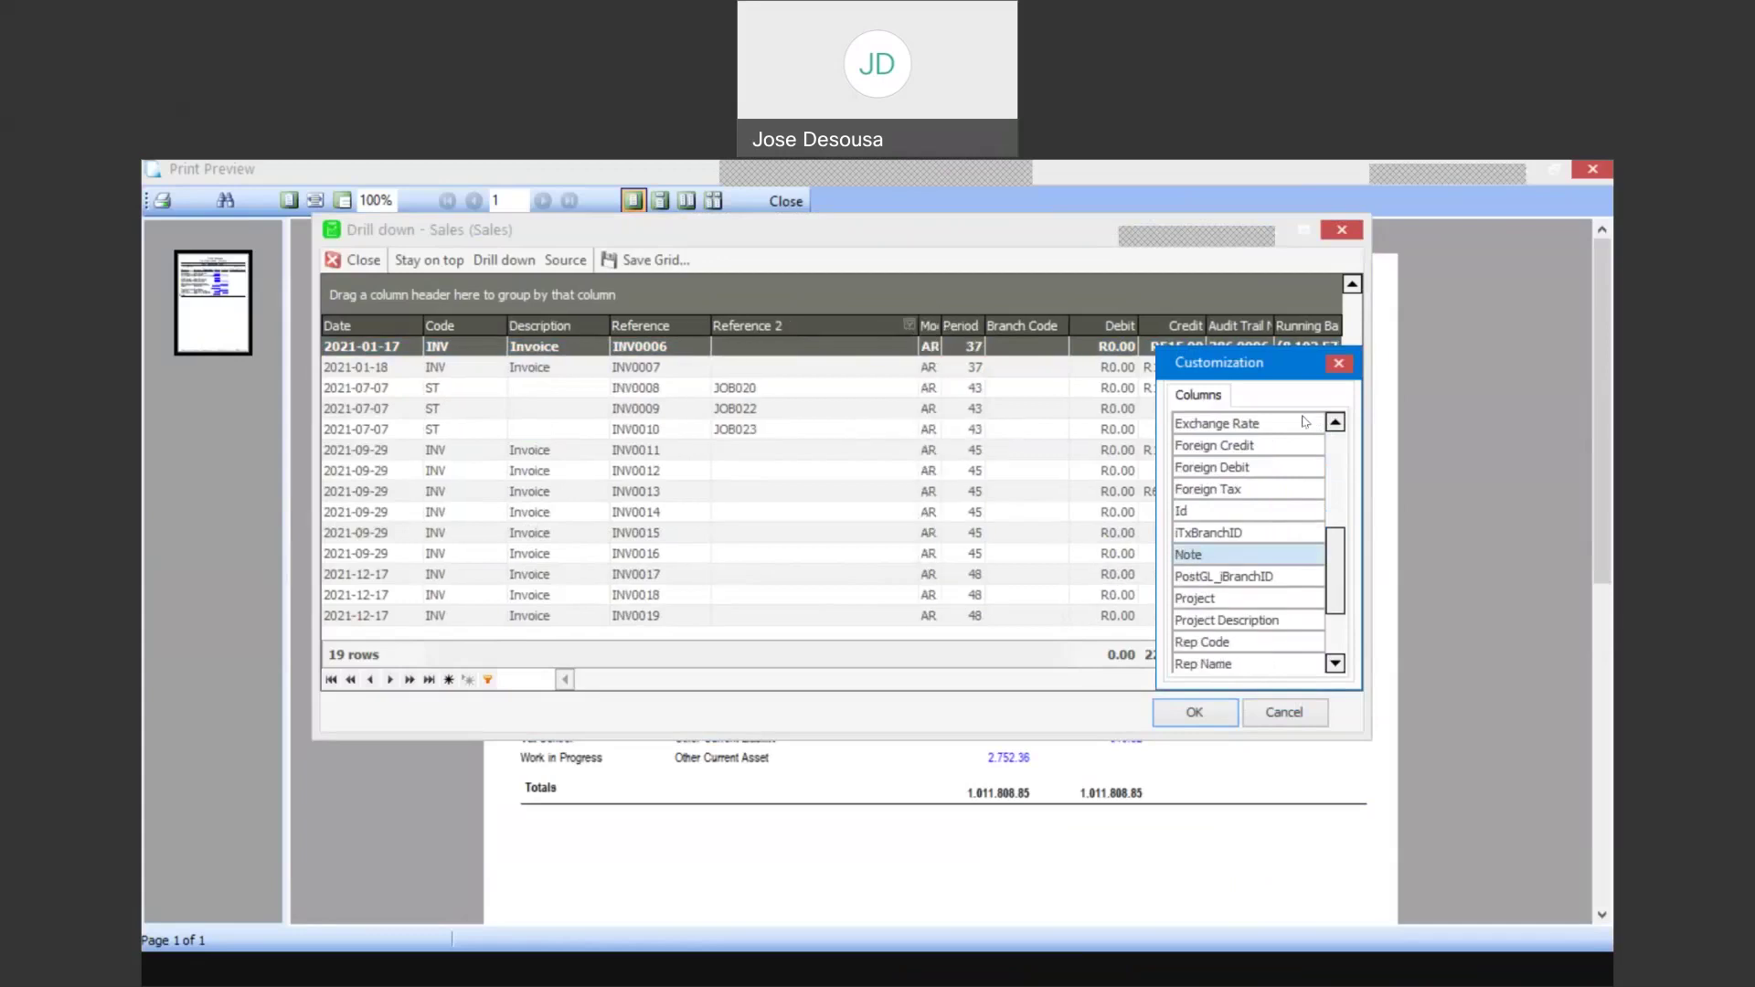
# Step: Finish customising the grid columns and select Sales transactions INV0011 to INV0015, bringing up the grid's available actions such as Copy To Excel
pyautogui.click(1339, 364)
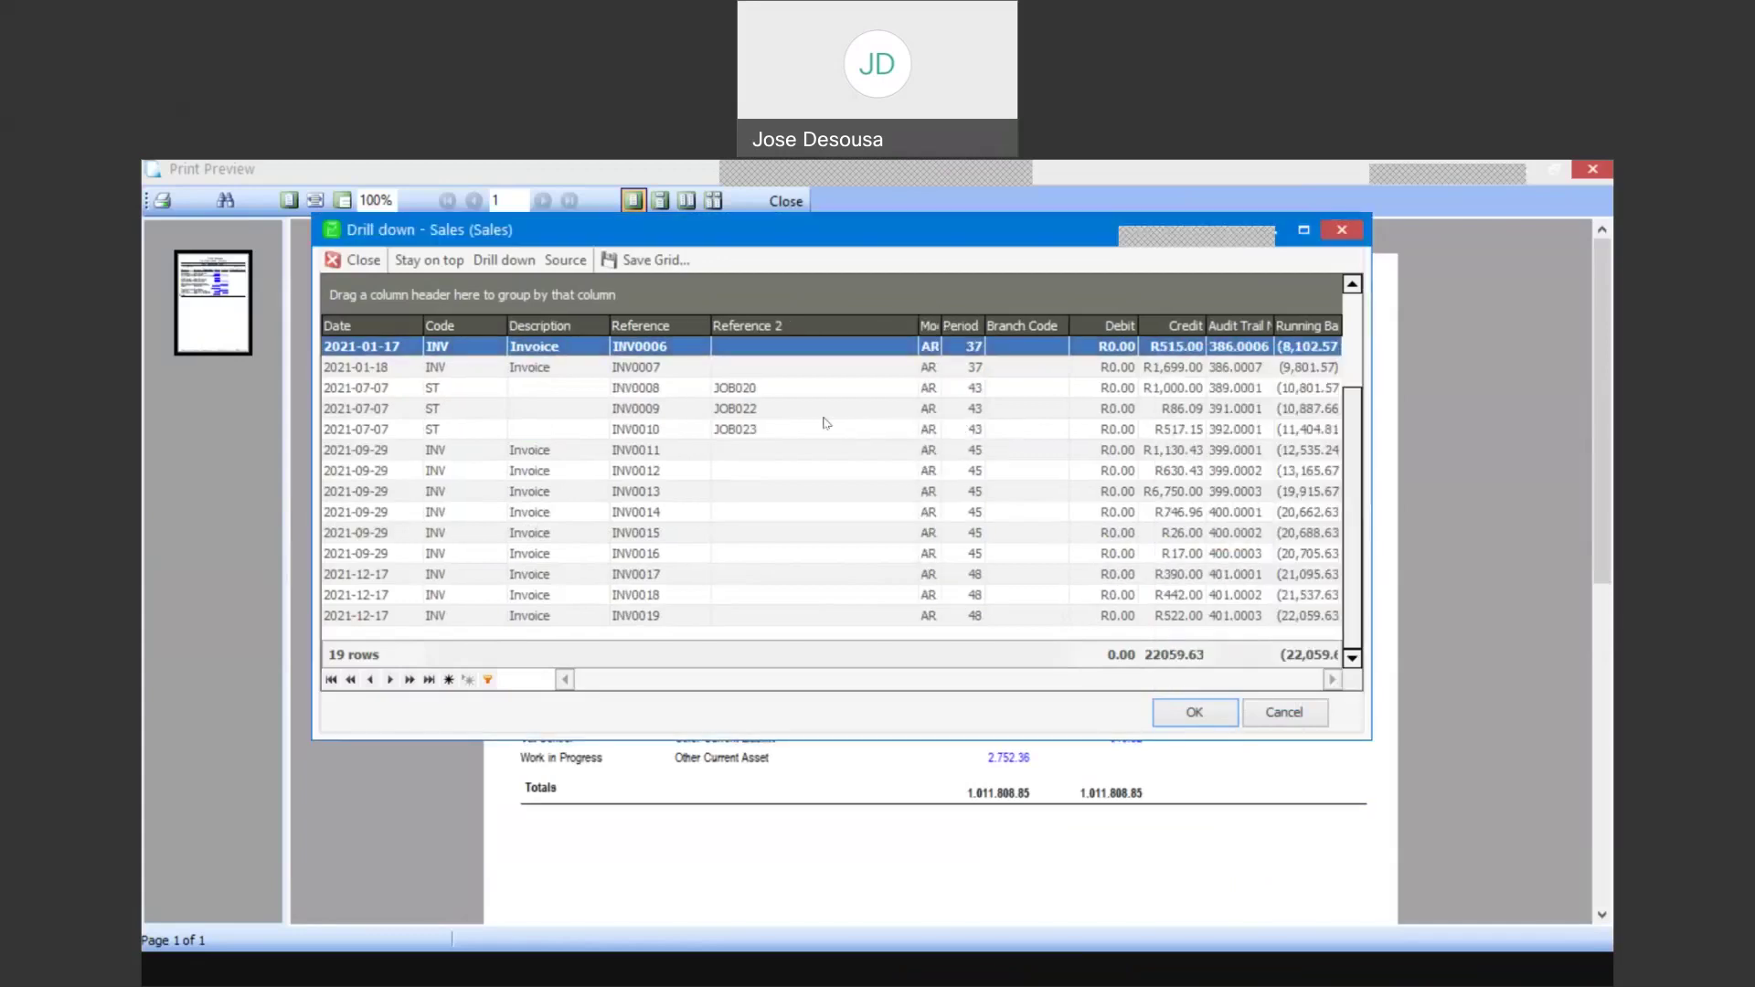
pyautogui.click(461, 451)
pyautogui.rightClick(461, 451)
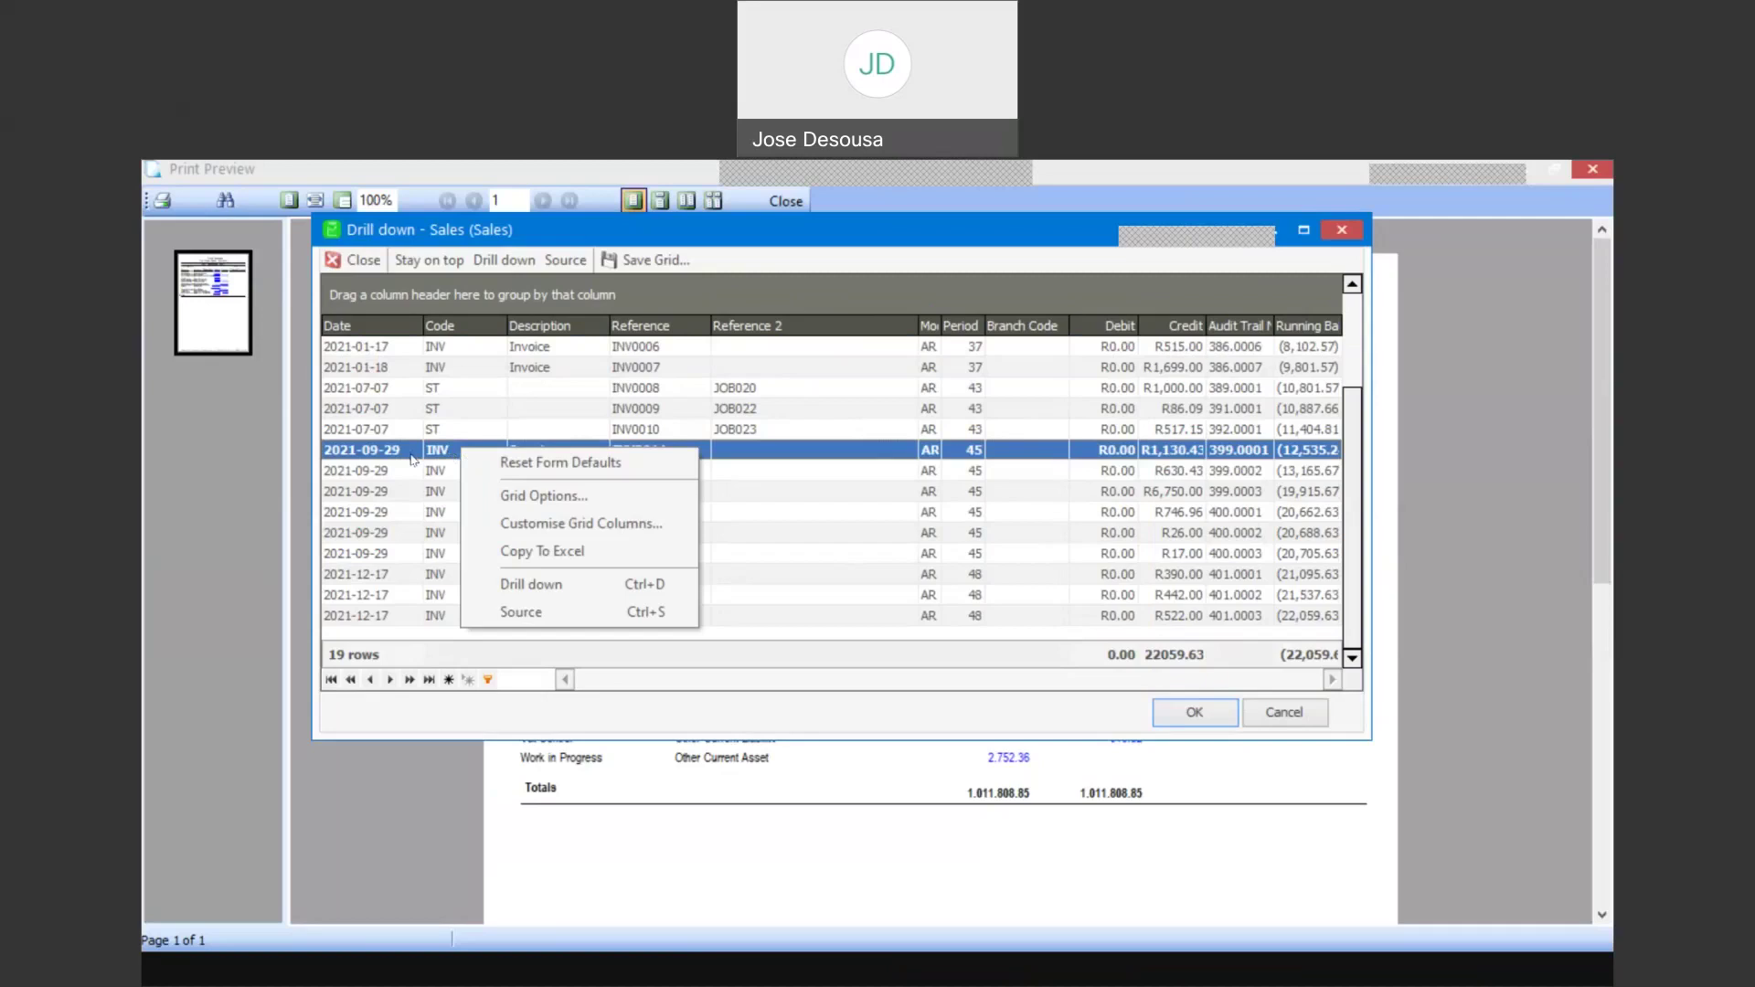
pyautogui.press('Escape')
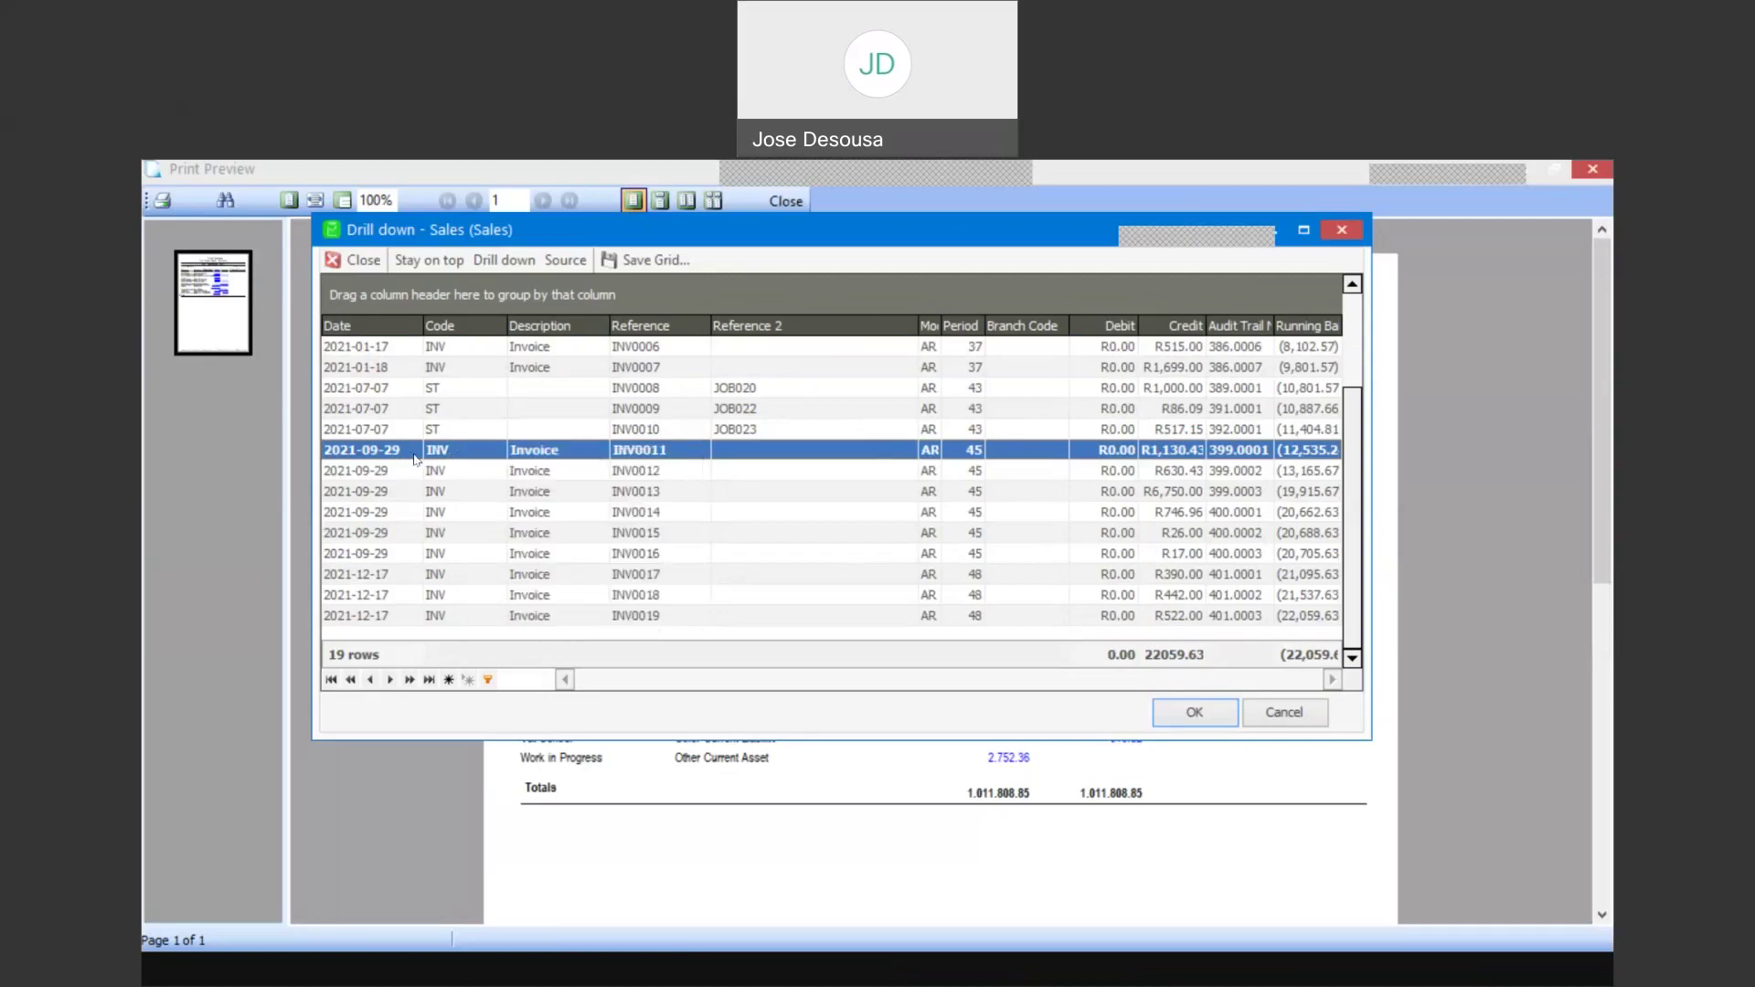
pyautogui.hotkey('shift', 'Down')
pyautogui.hotkey('shift', 'Down')
pyautogui.hotkey('shift', 'Down')
pyautogui.hotkey('shift', 'Down')
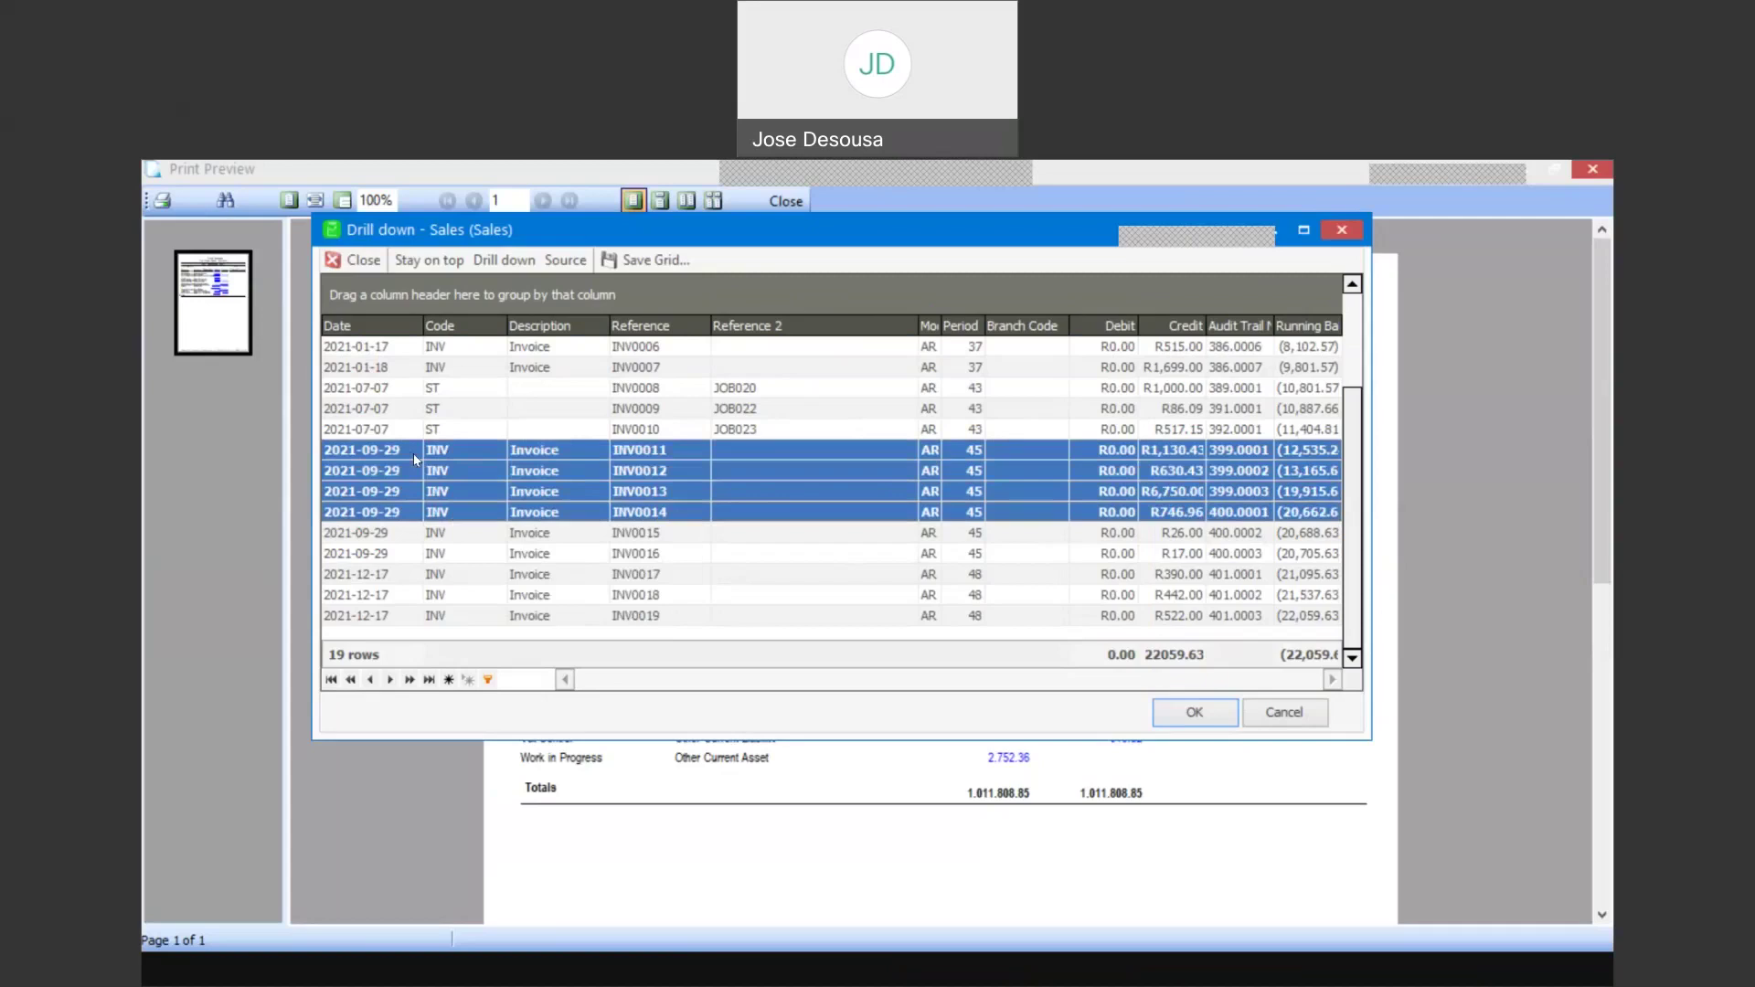
pyautogui.rightClick(414, 459)
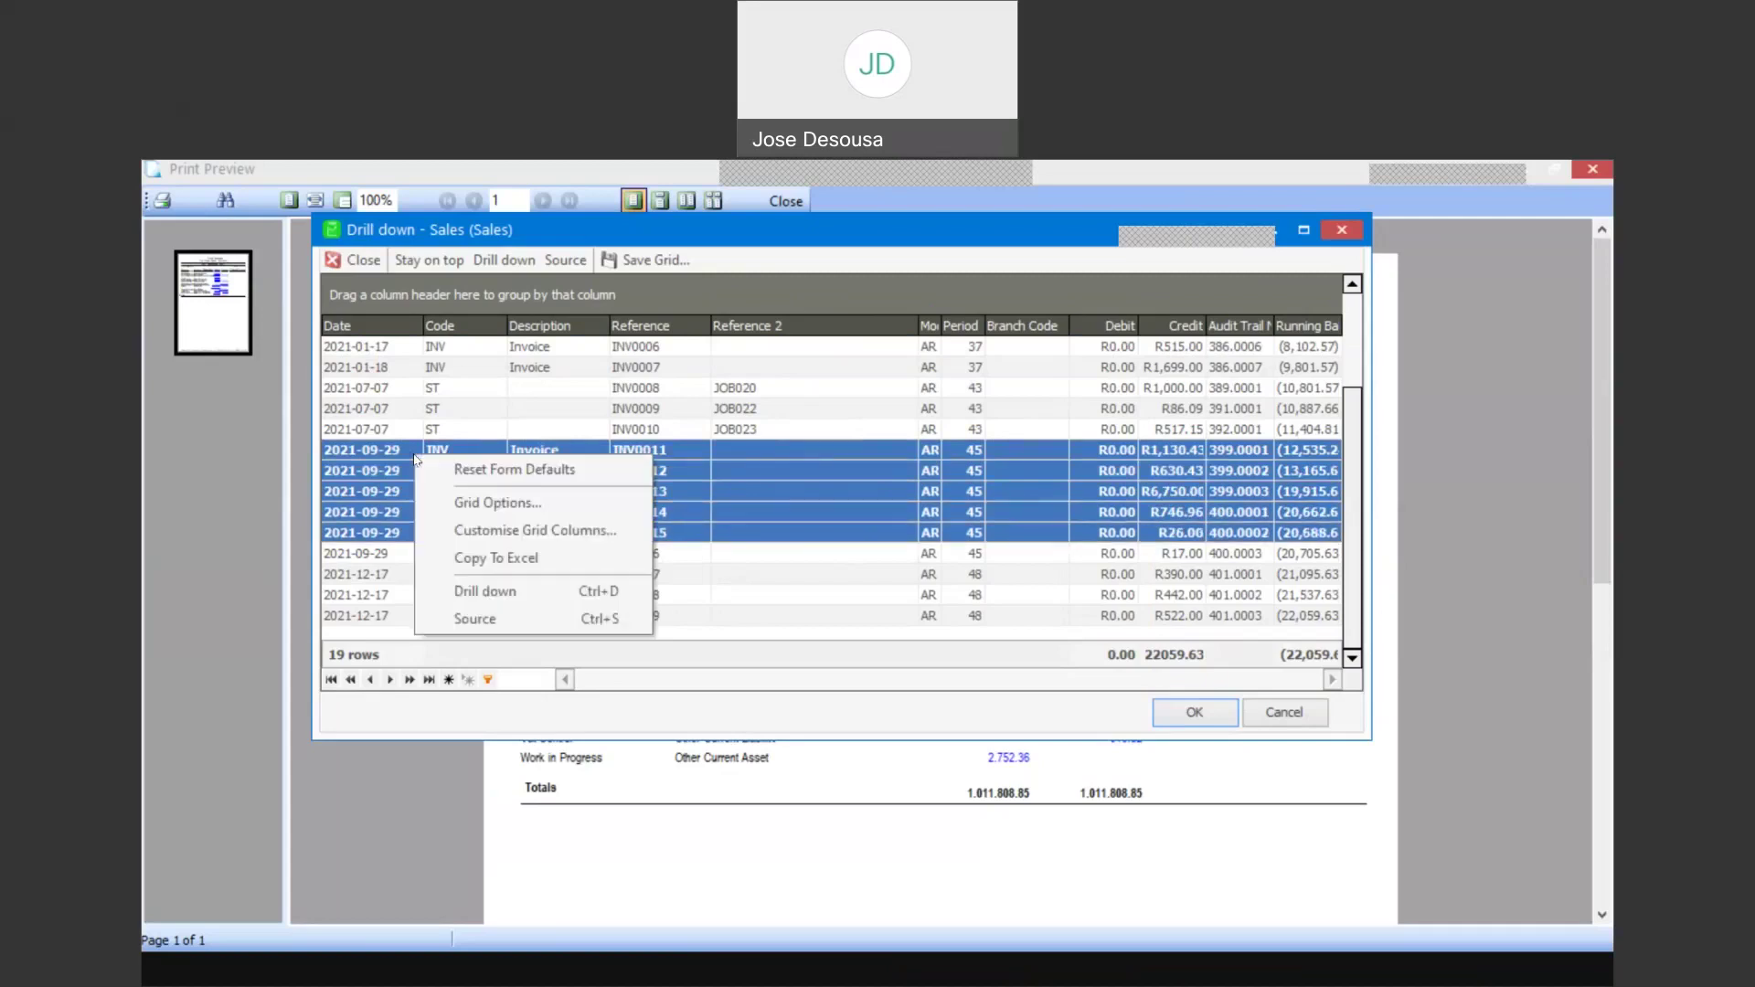
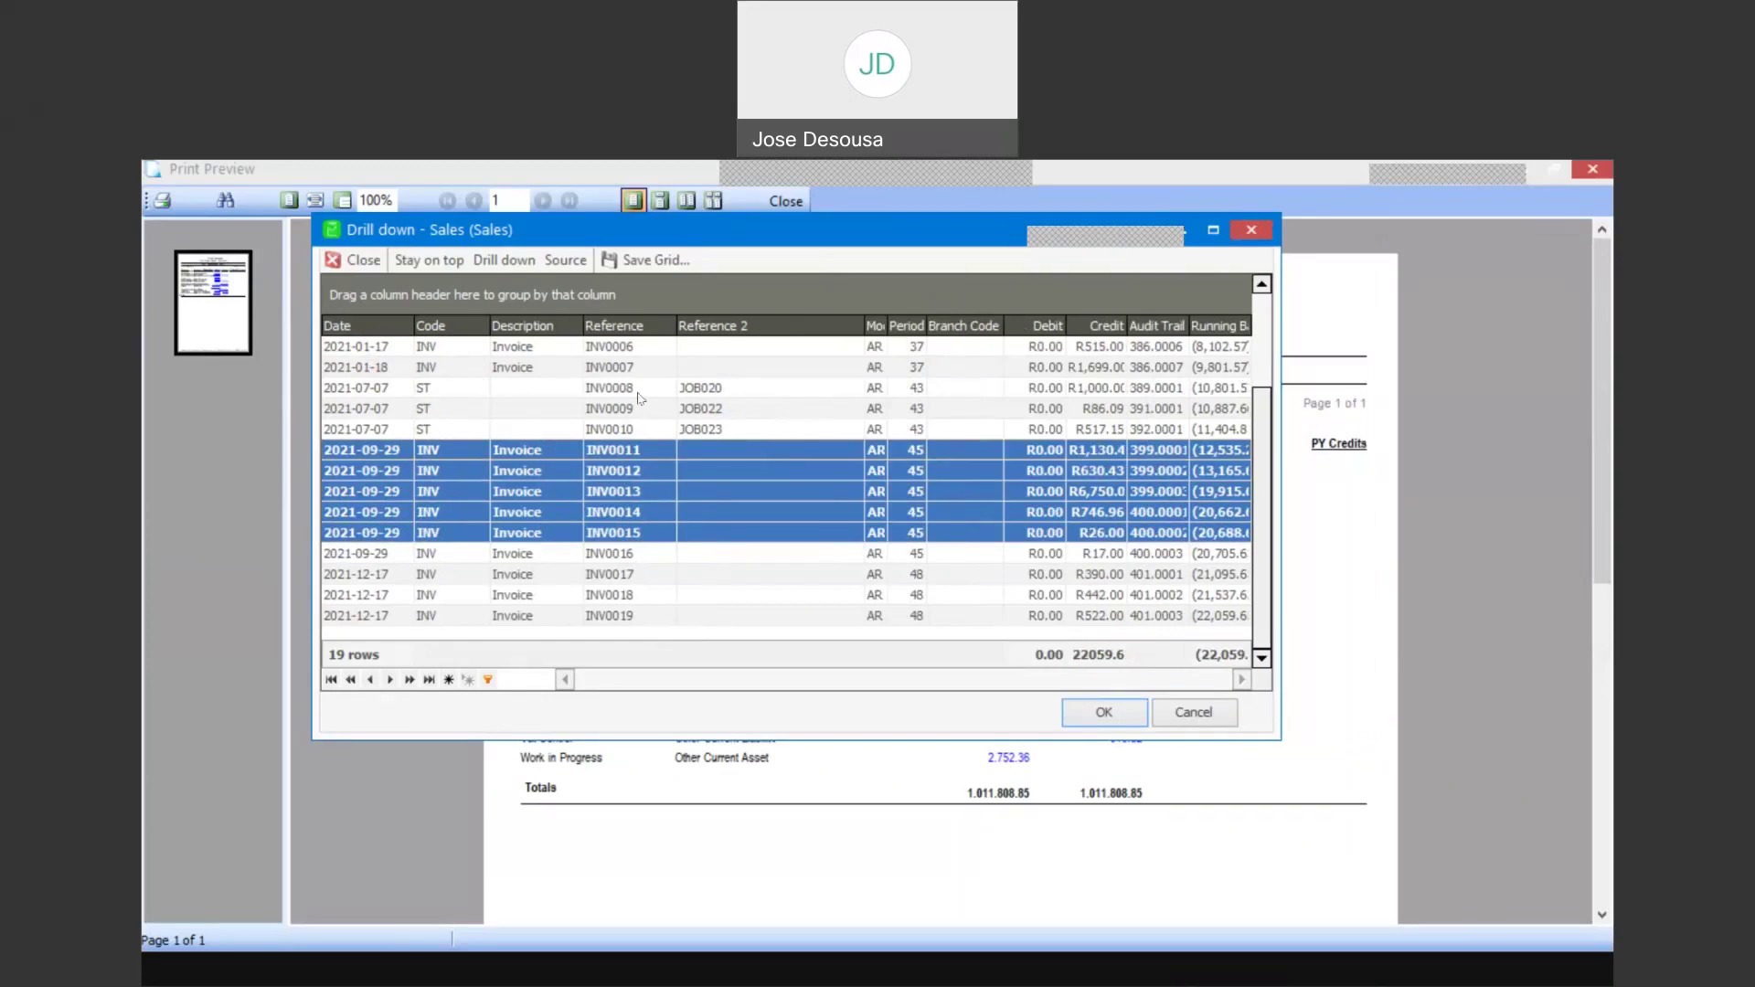
# Step: Select Sales transaction INV0008, set the drill-down window to stay on top, and move it clear of the trial balance amounts
pyautogui.click(608, 391)
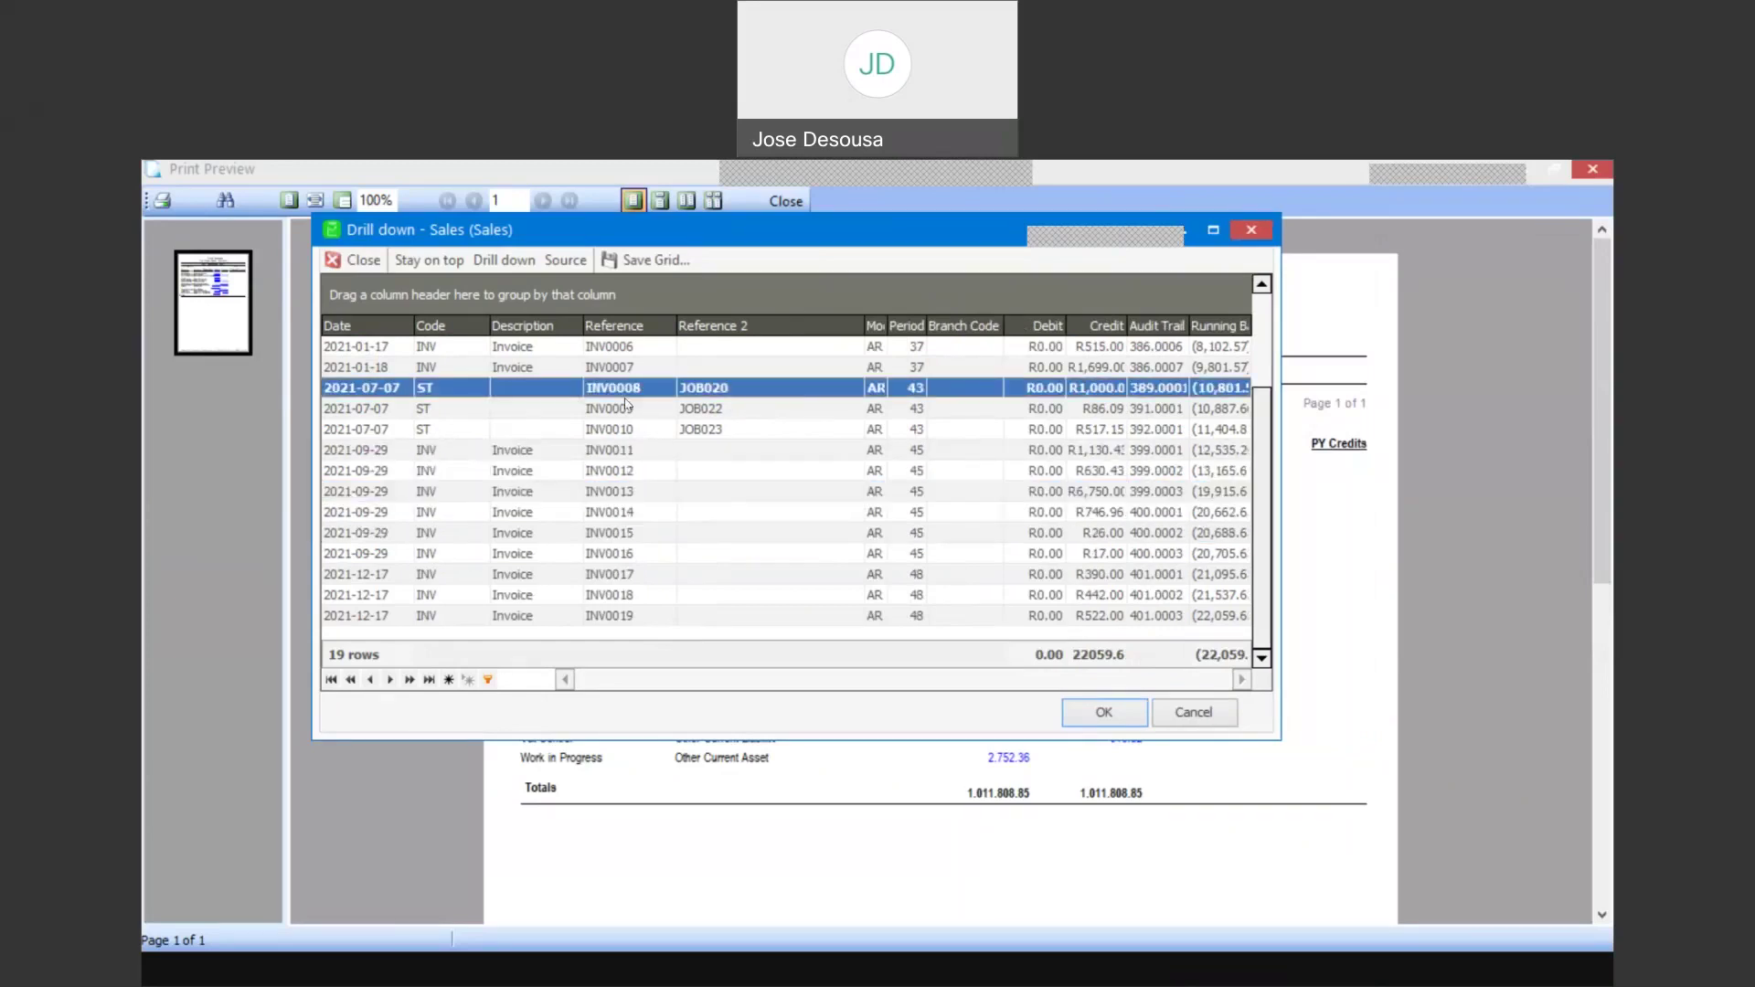
pyautogui.click(428, 261)
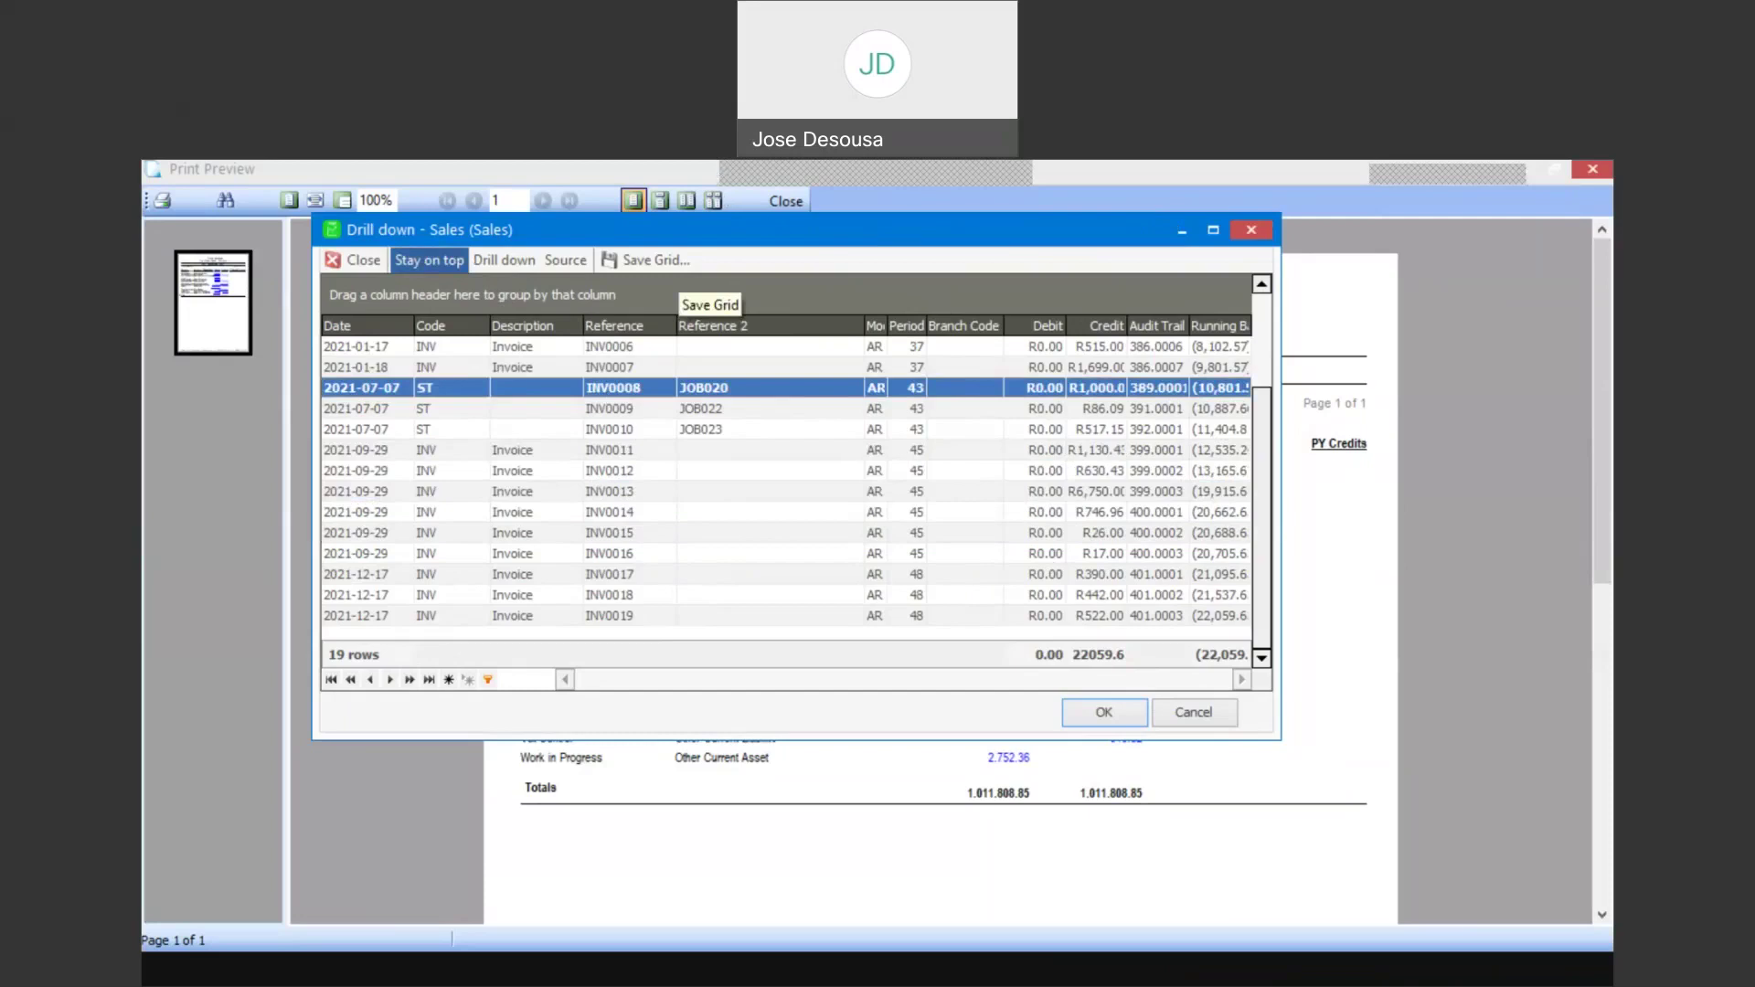
pyautogui.press('super+Up')
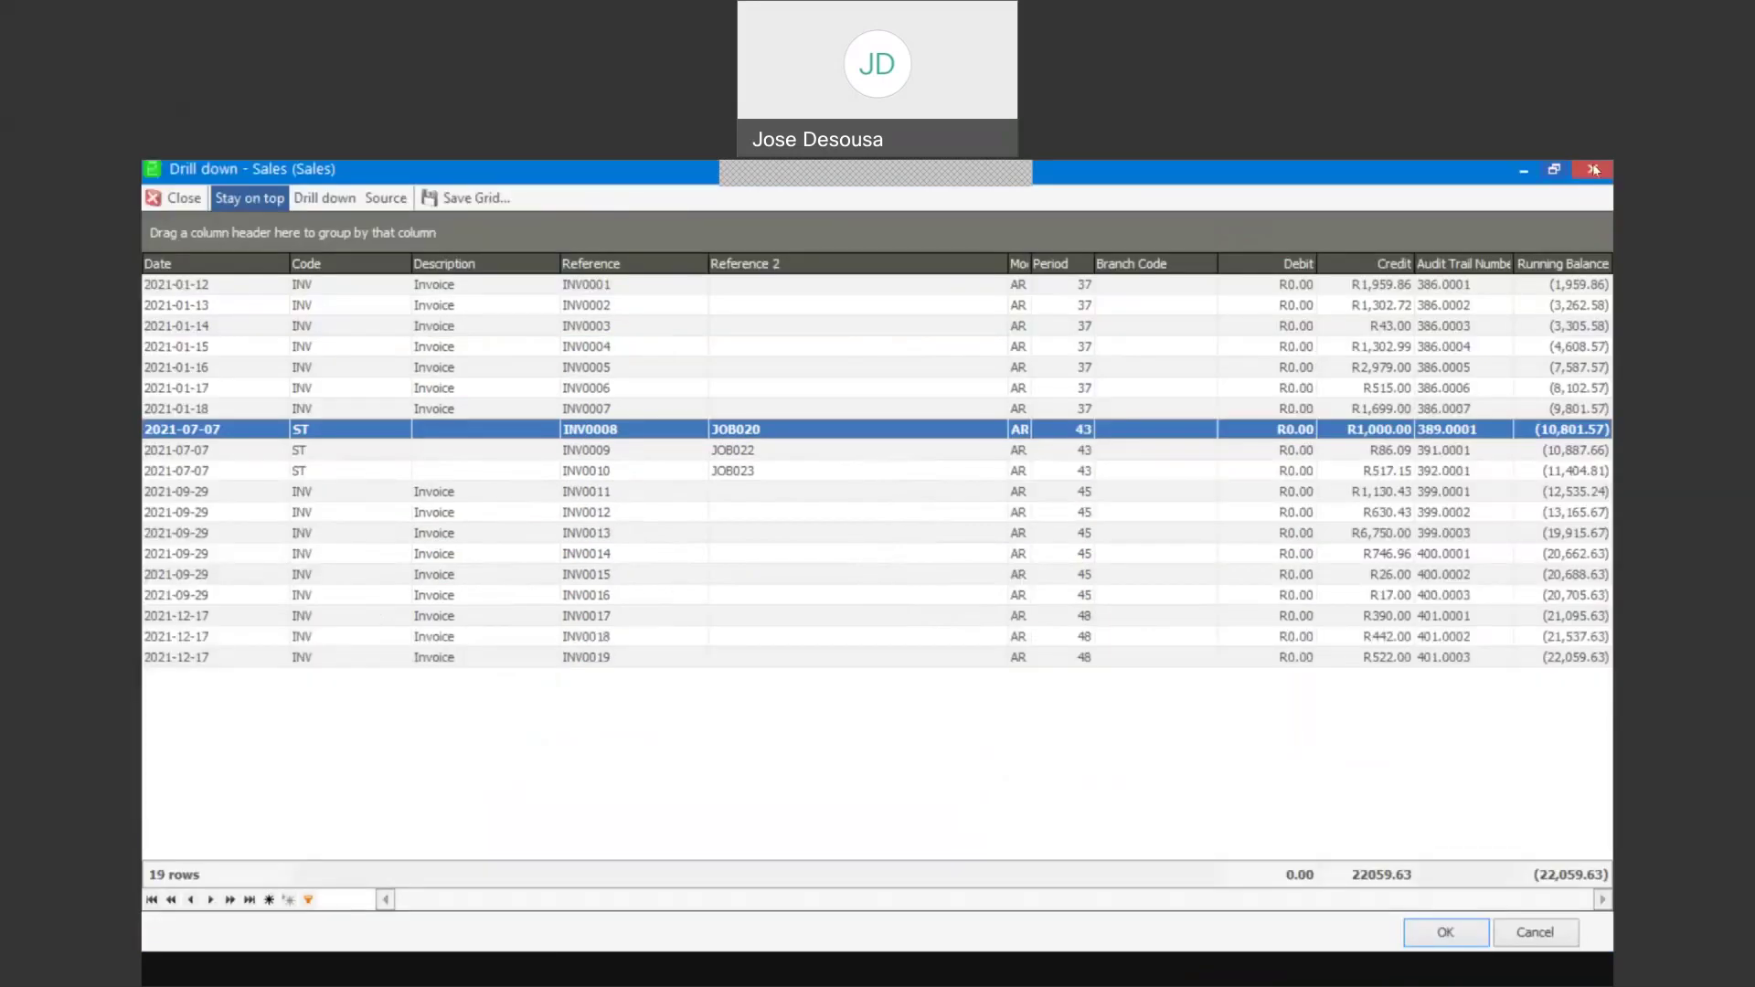
pyautogui.click(1553, 170)
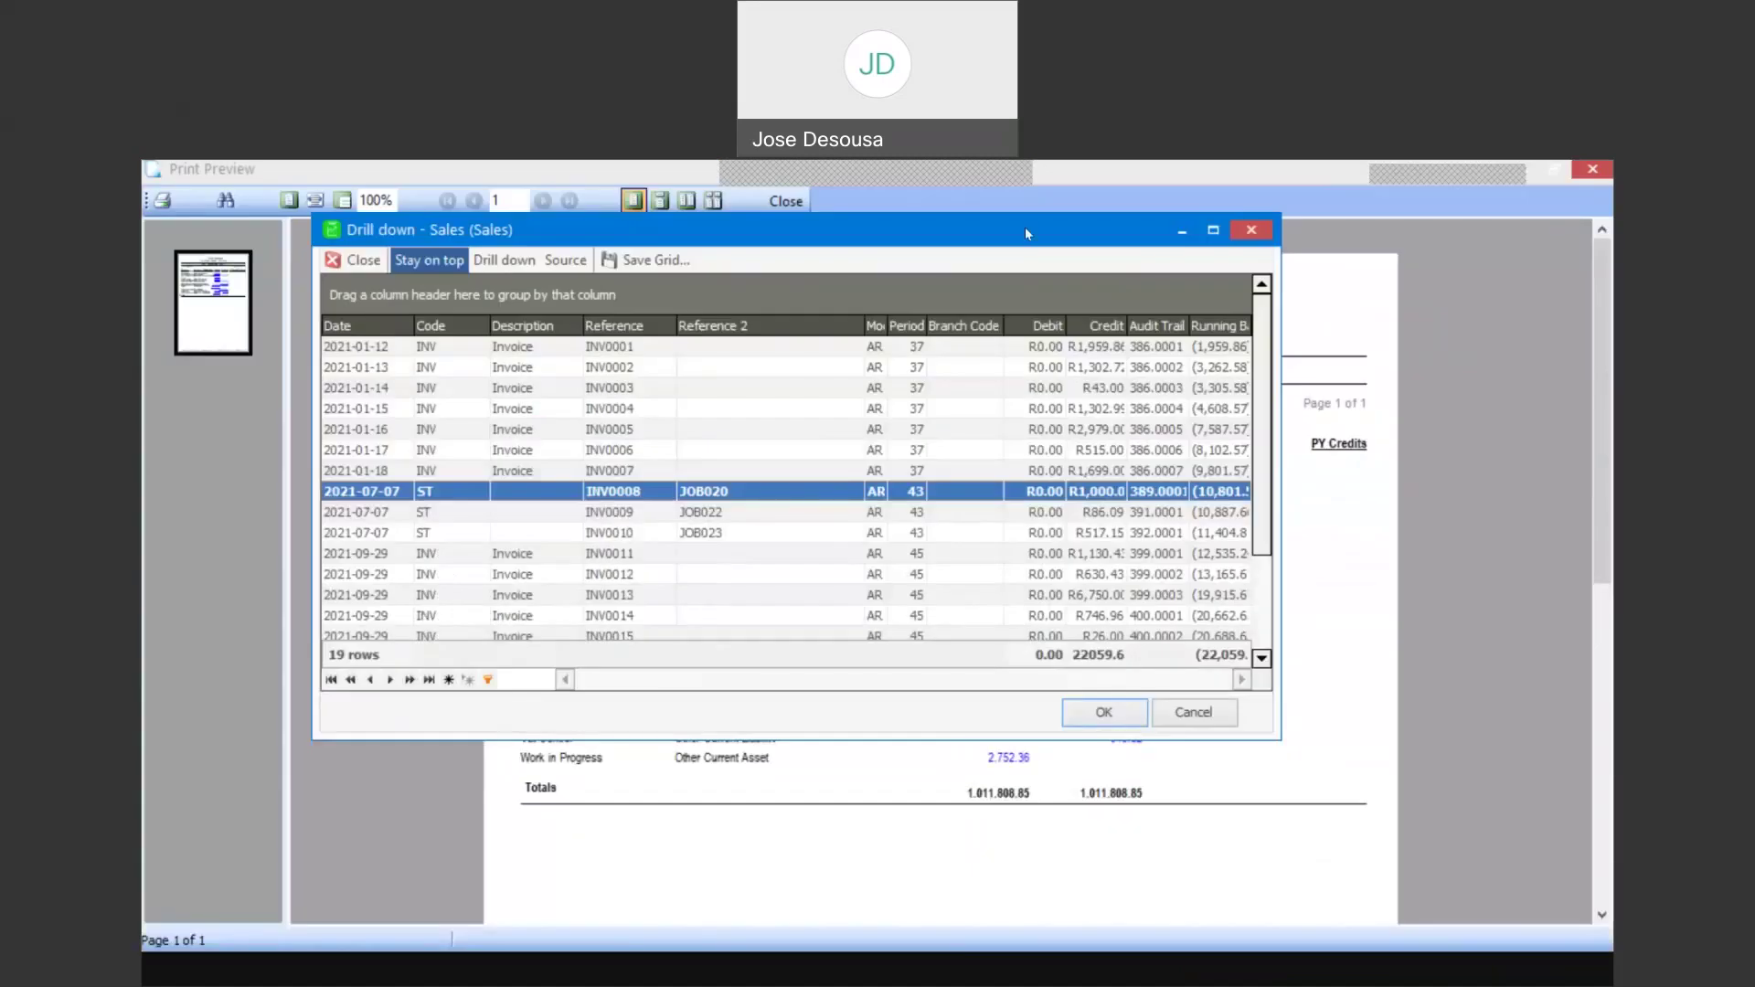
pyautogui.moveTo(1025, 232); pyautogui.dragTo(919, 181)
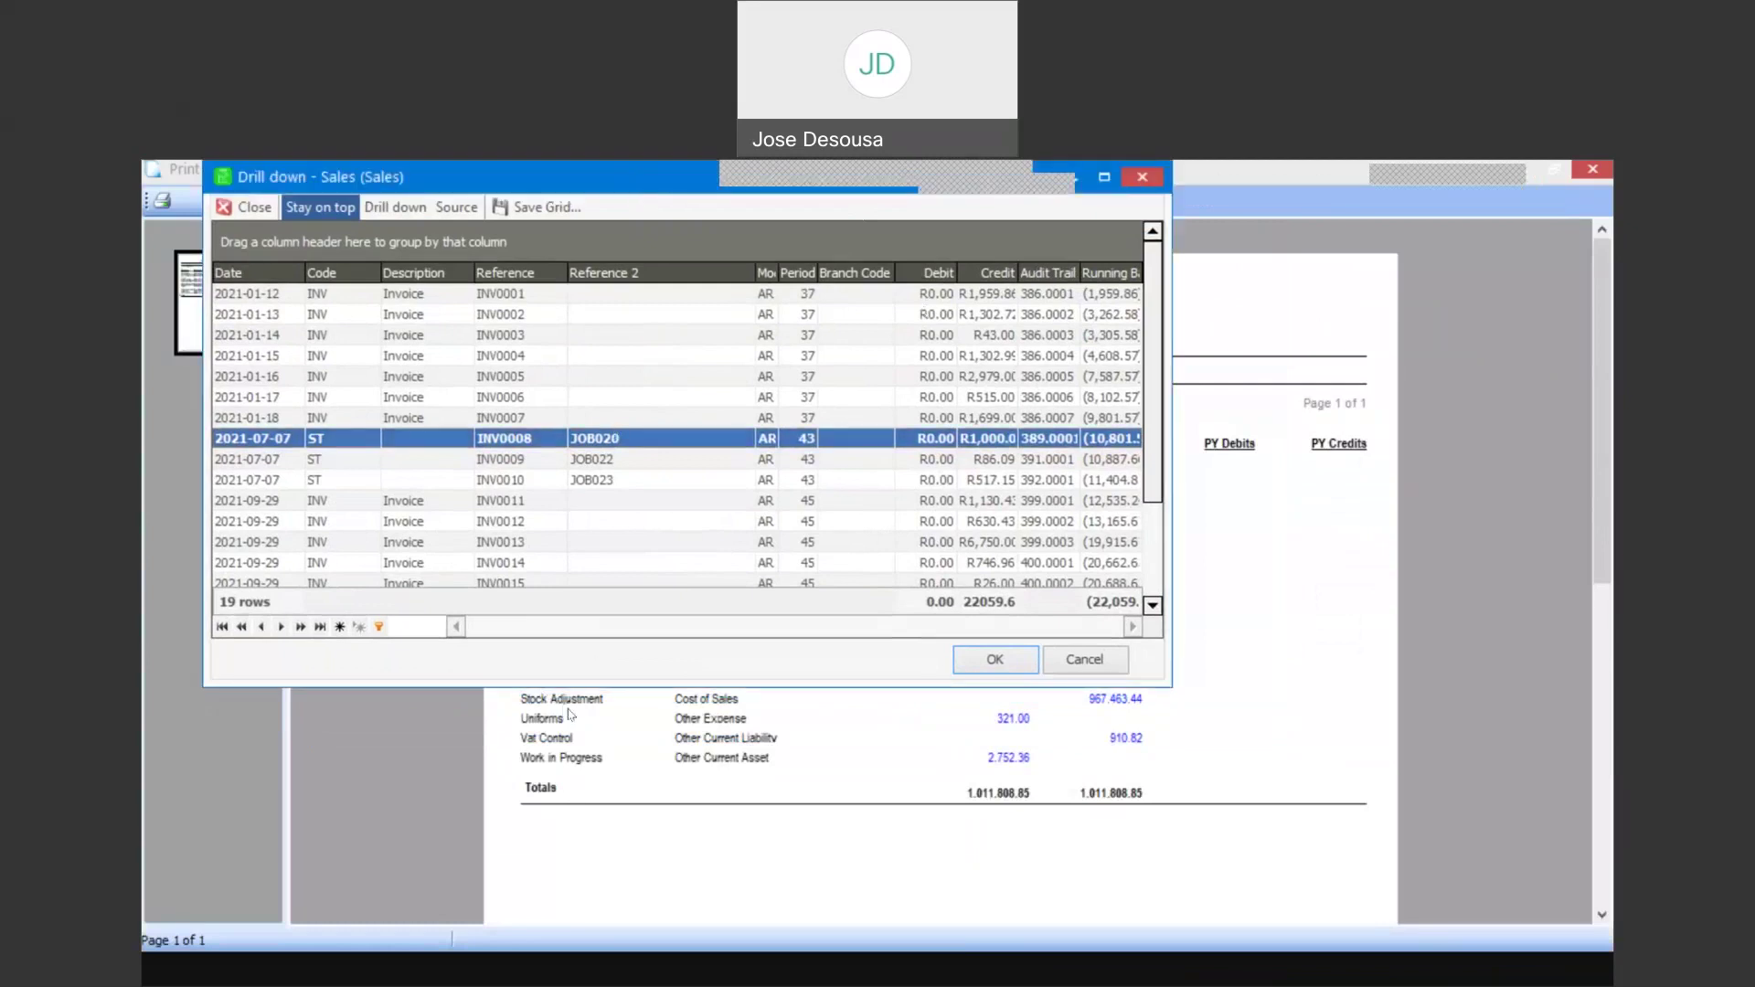
pyautogui.moveTo(1088, 177); pyautogui.dragTo(1029, 714)
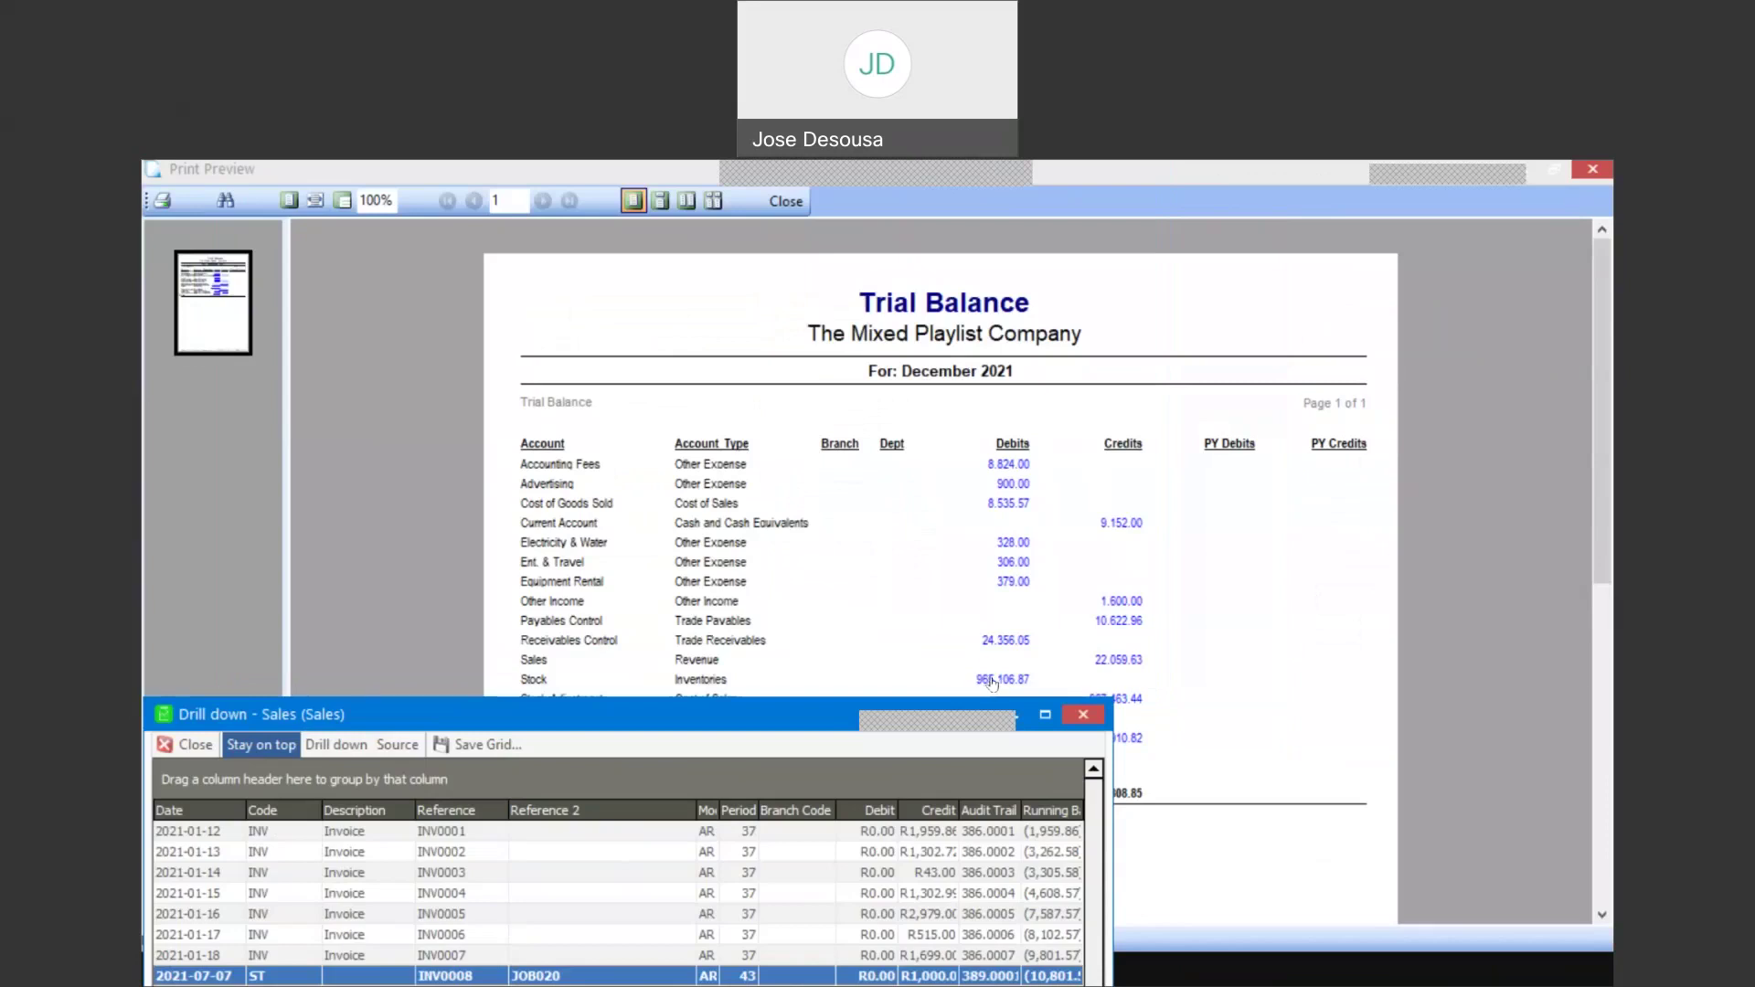
# Step: Drill down on the Stock debit amount, arrange its window beside the Sales drill-down for comparison, and close the Stock drill-down
pyautogui.click(992, 682)
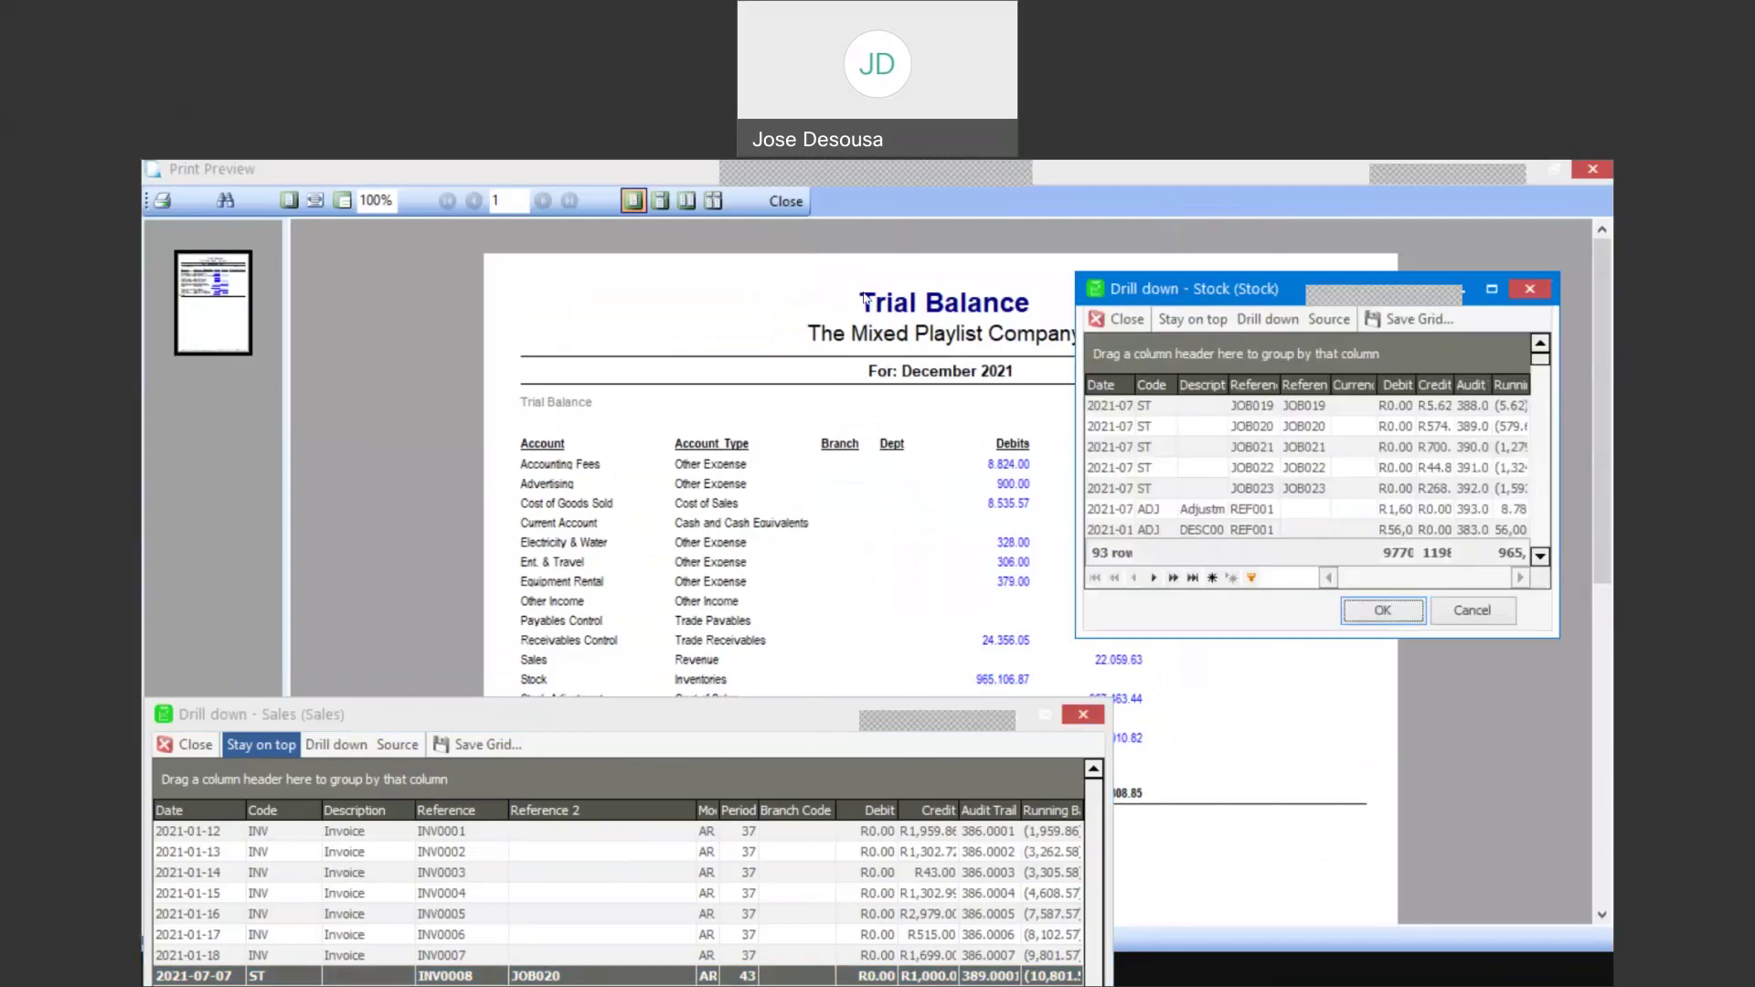
pyautogui.moveTo(858, 295); pyautogui.dragTo(860, 297)
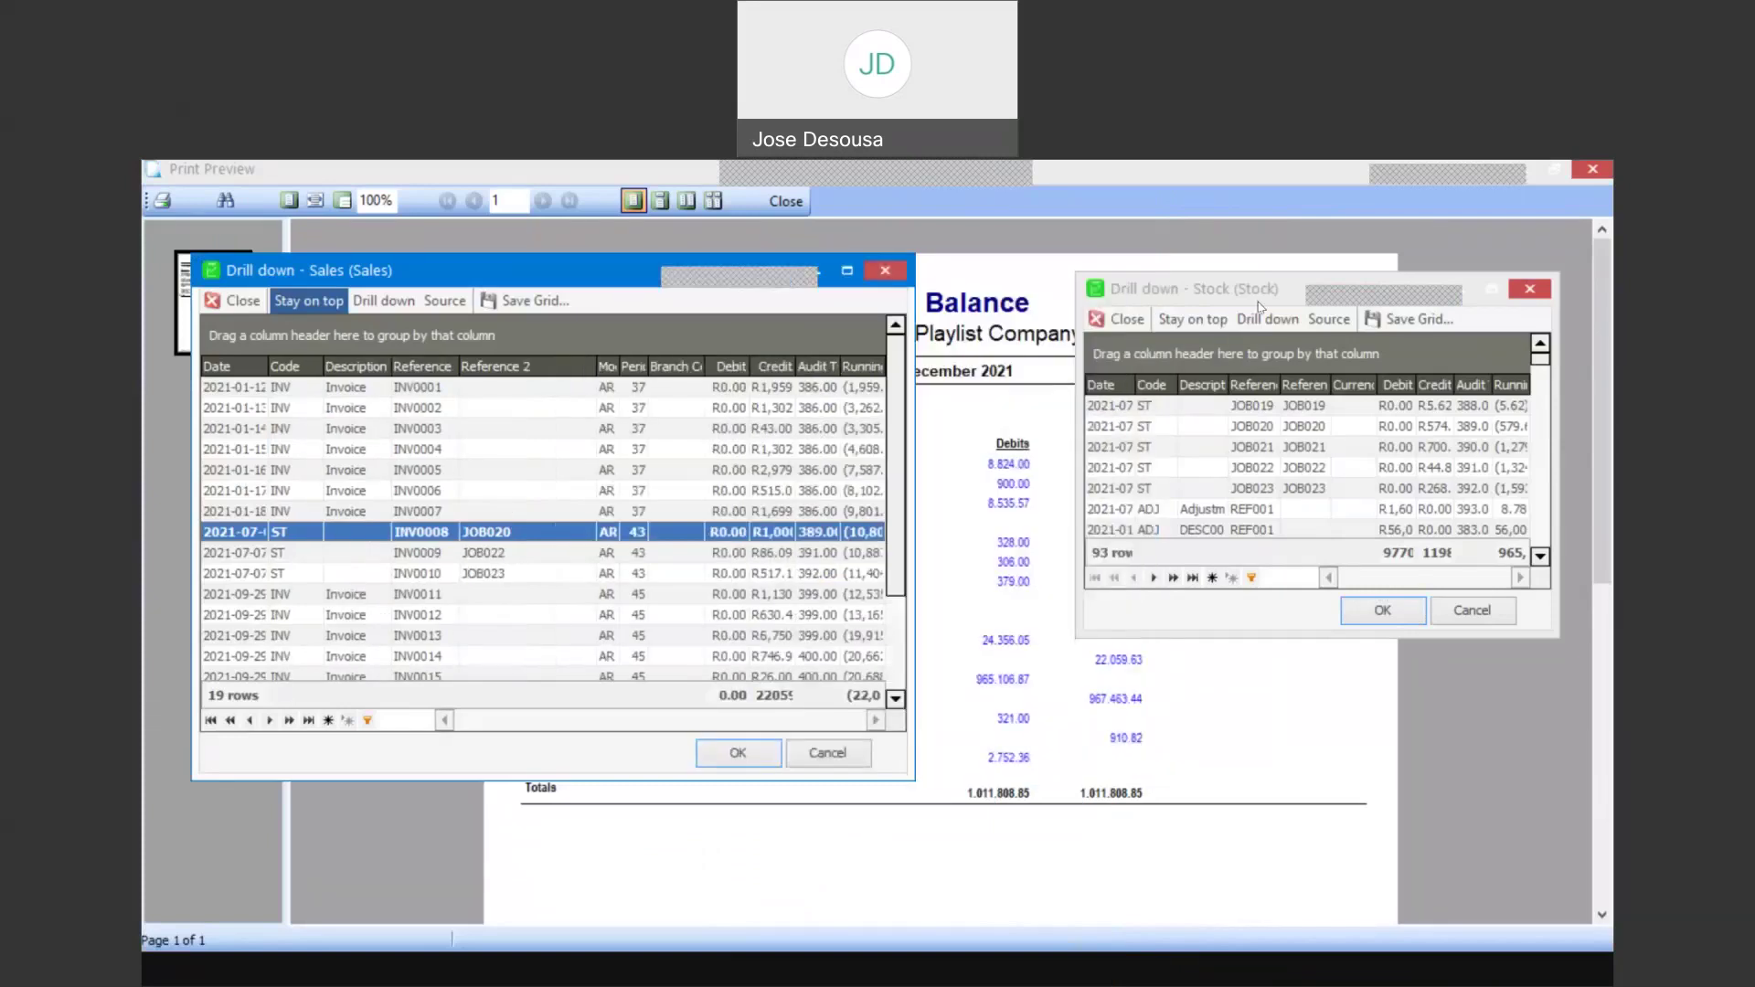
pyautogui.click(1262, 300)
pyautogui.moveTo(1157, 297); pyautogui.dragTo(1053, 307)
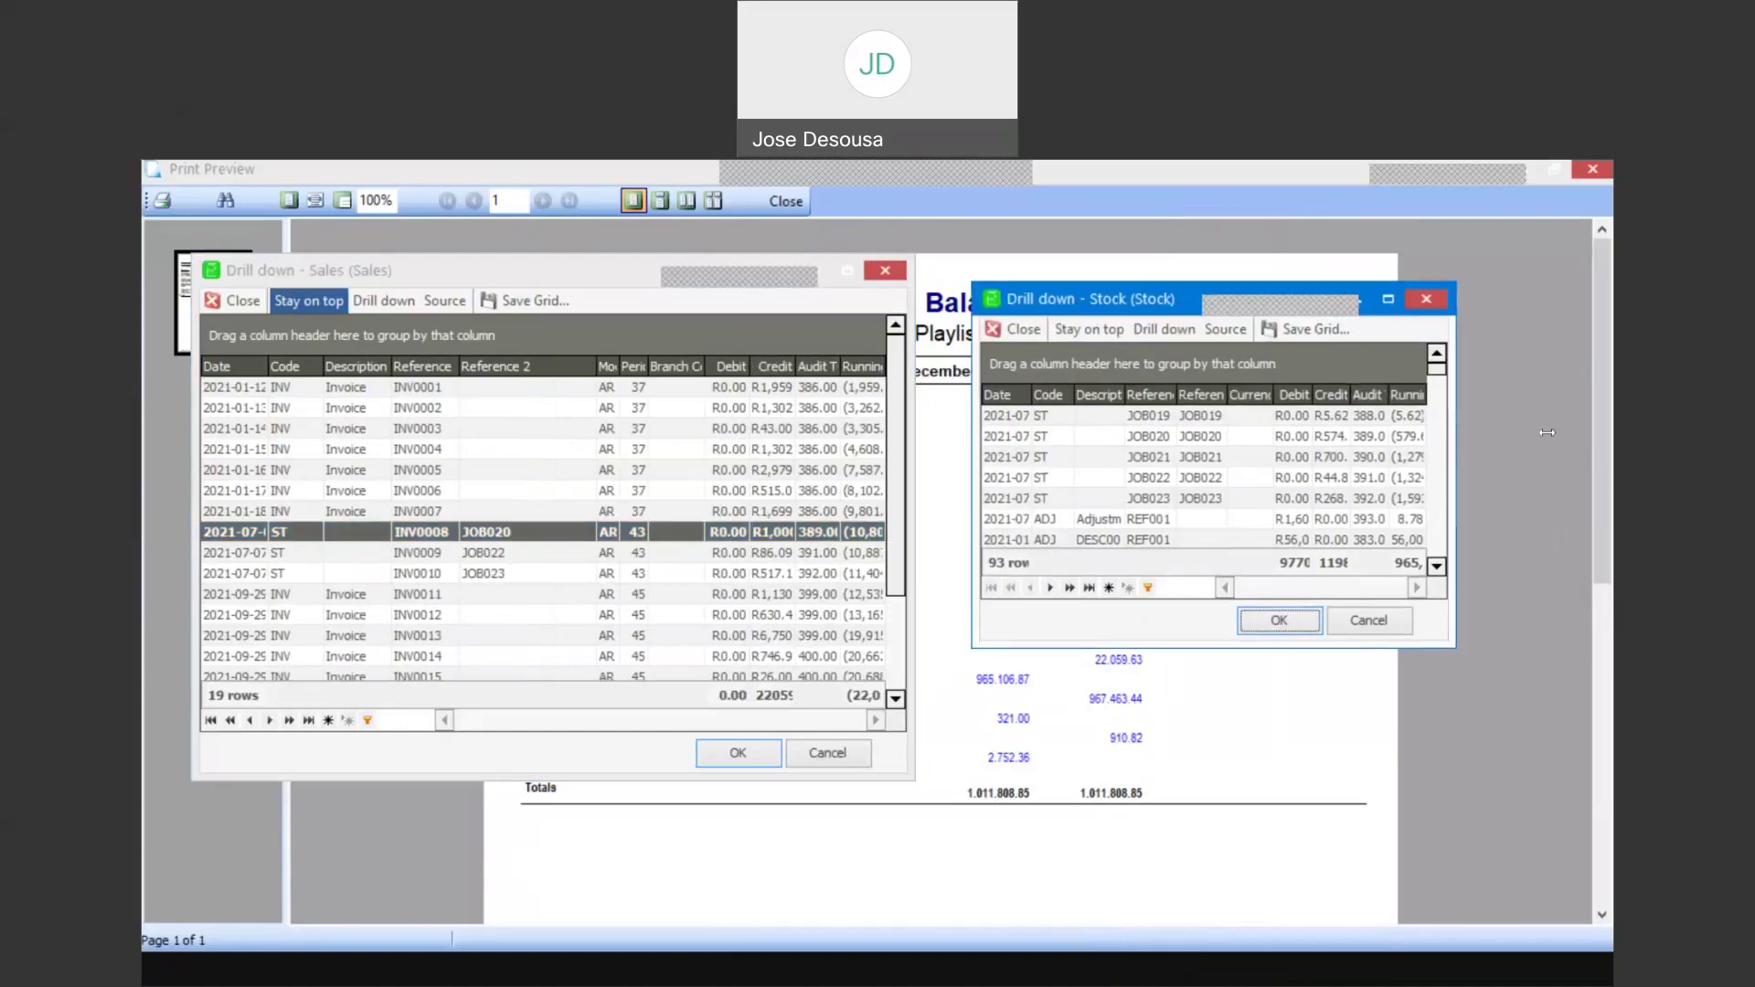
pyautogui.moveTo(1547, 432); pyautogui.dragTo(1557, 433)
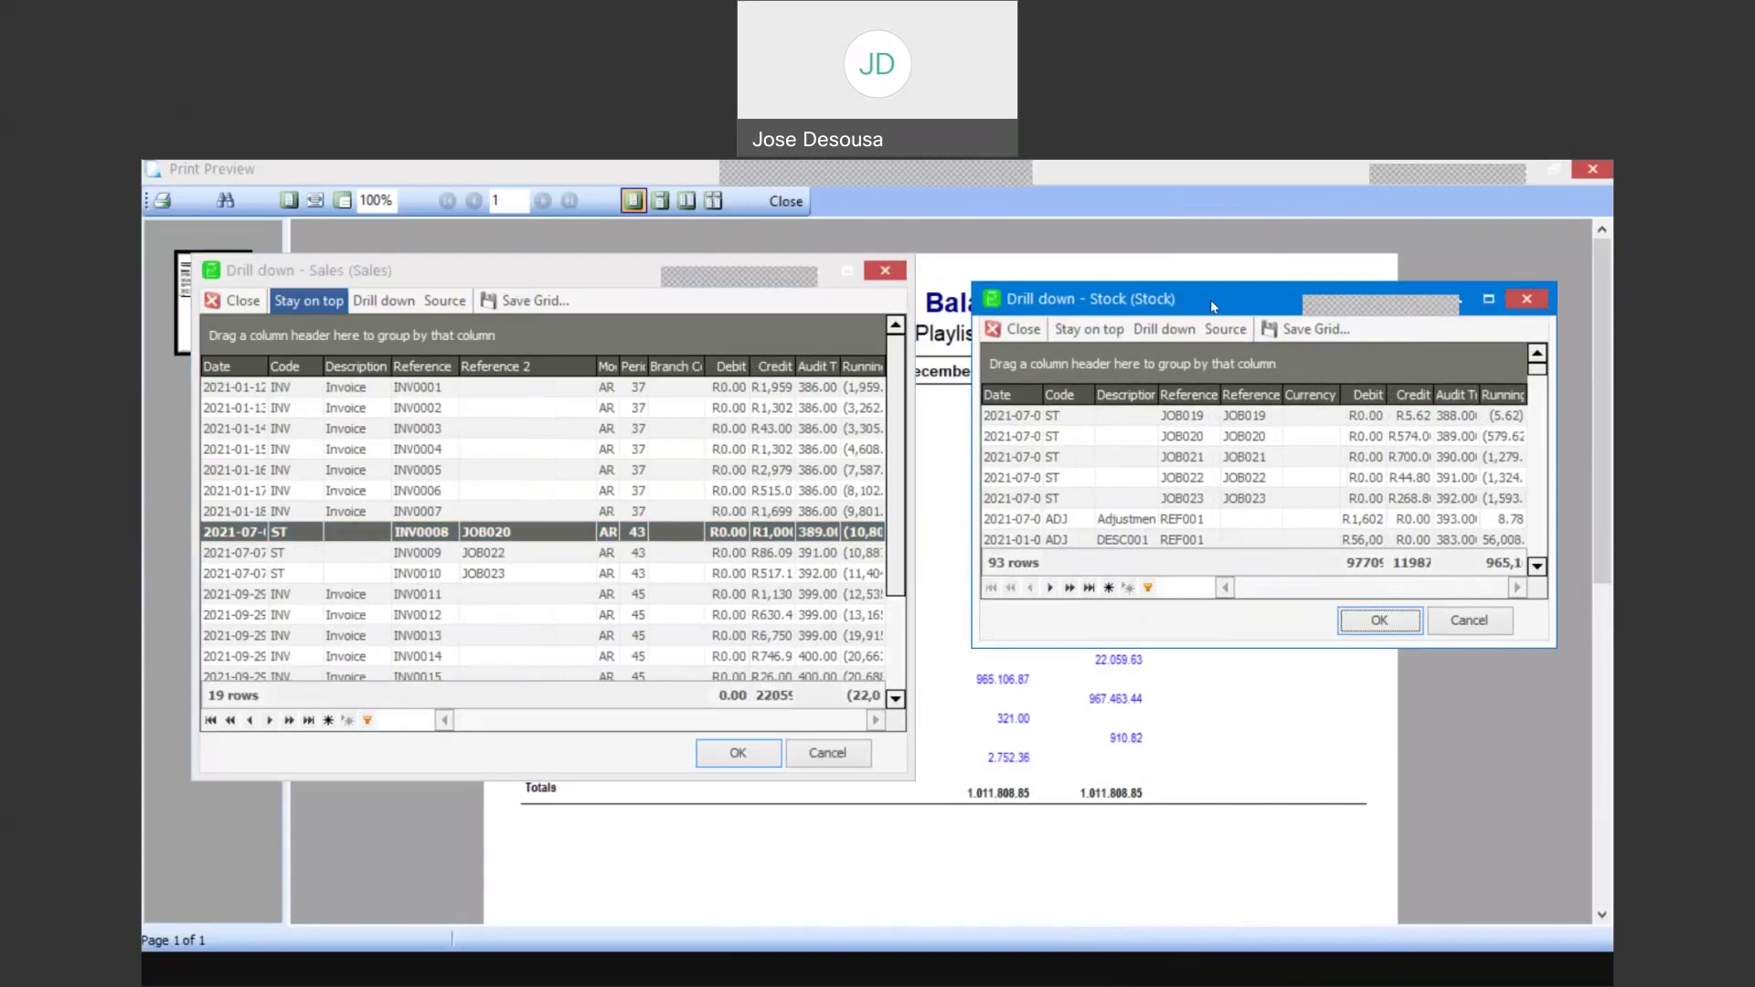
pyautogui.moveTo(1211, 300); pyautogui.dragTo(1144, 299)
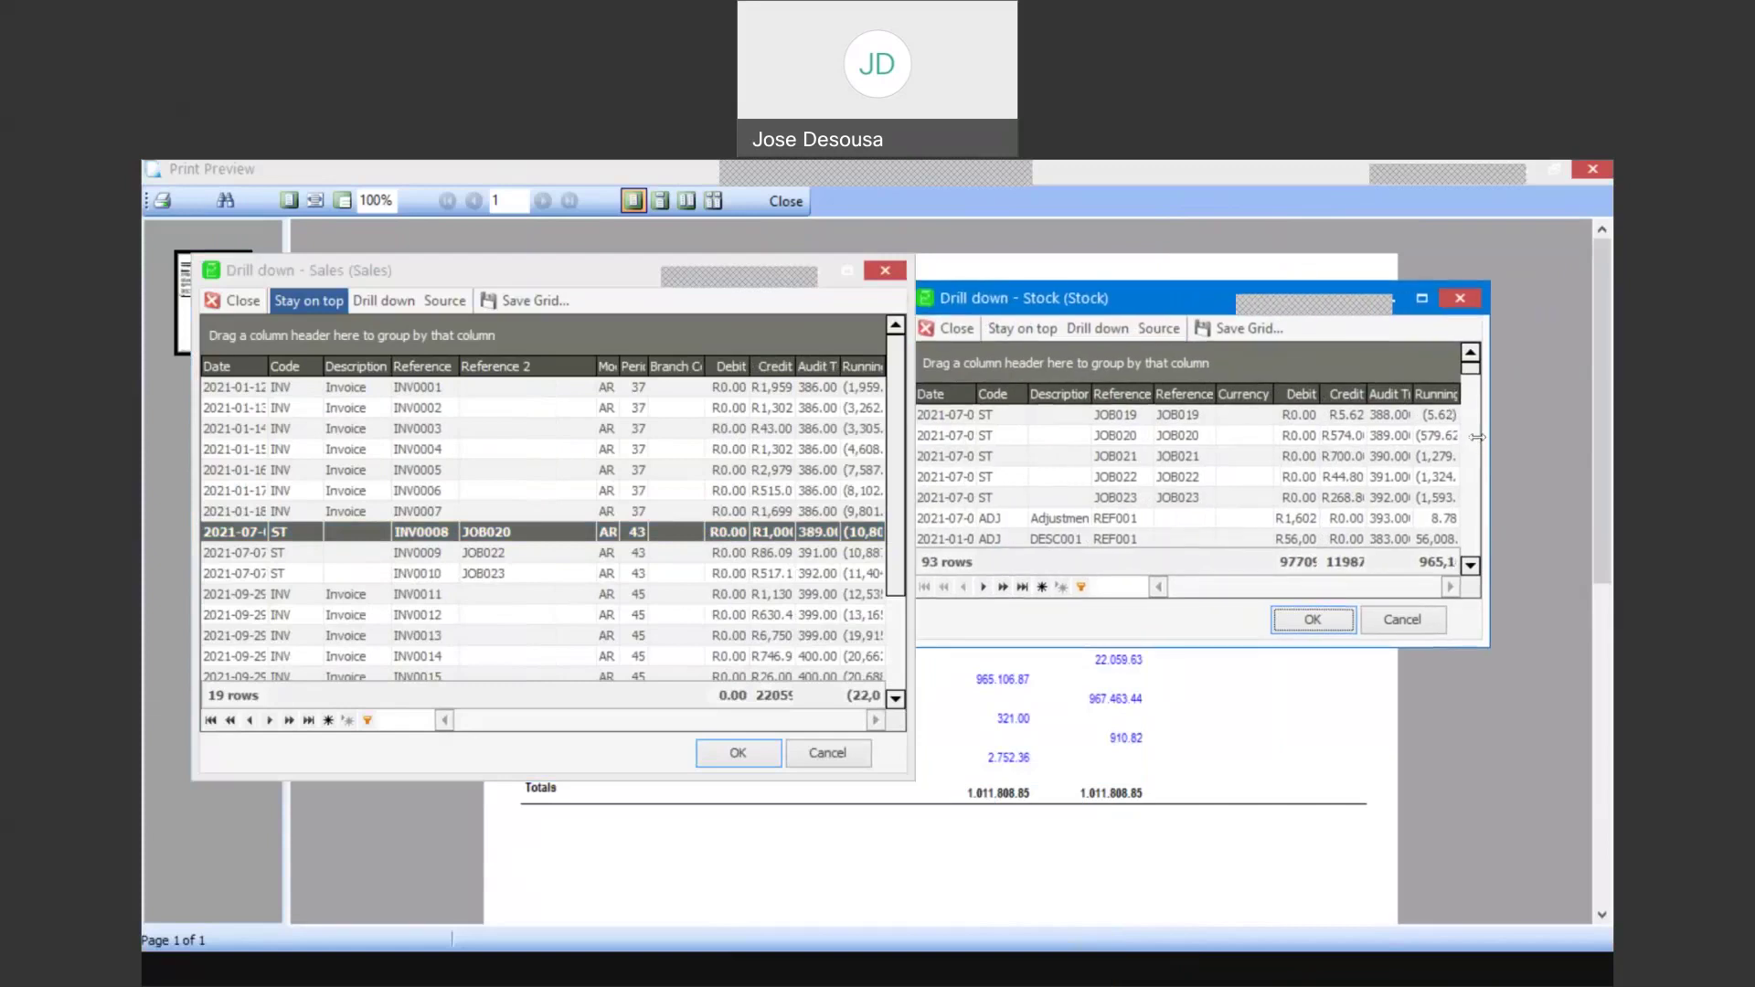
pyautogui.moveTo(1490, 437); pyautogui.dragTo(1525, 437)
pyautogui.moveTo(1163, 300)
pyautogui.mouseDown()
pyautogui.moveTo(1221, 306)
pyautogui.moveTo(1184, 311)
pyautogui.mouseUp()
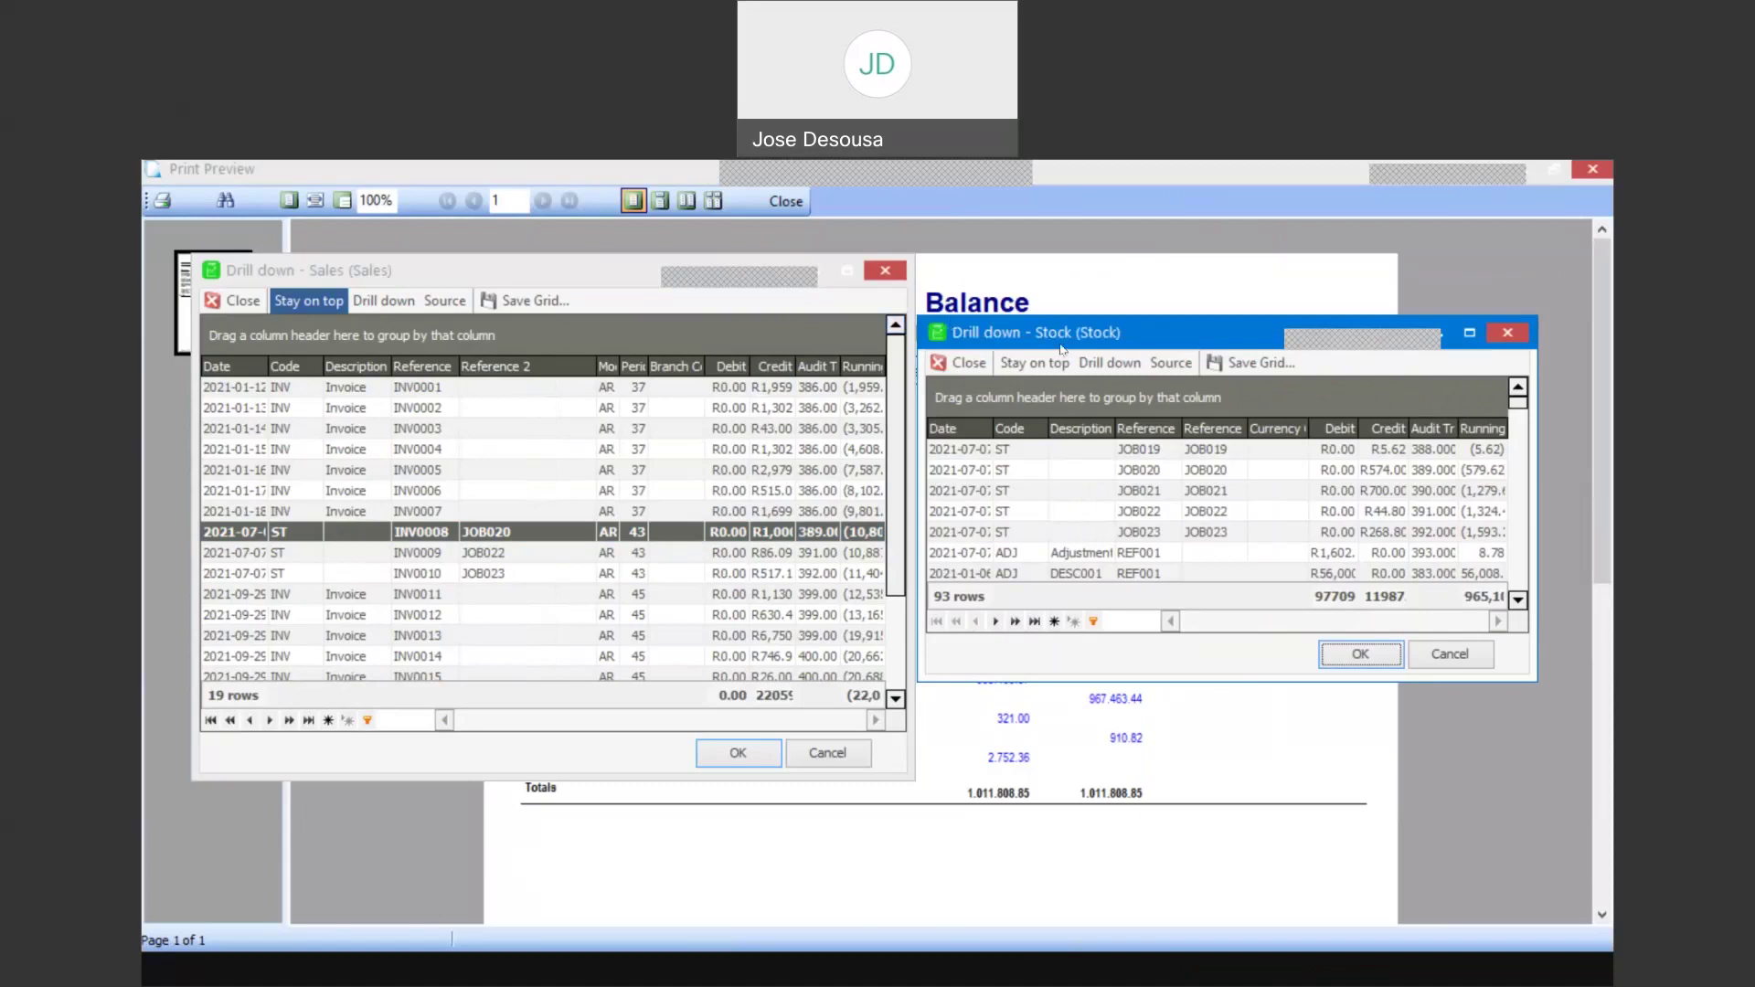
pyautogui.moveTo(1106, 318); pyautogui.dragTo(1230, 329)
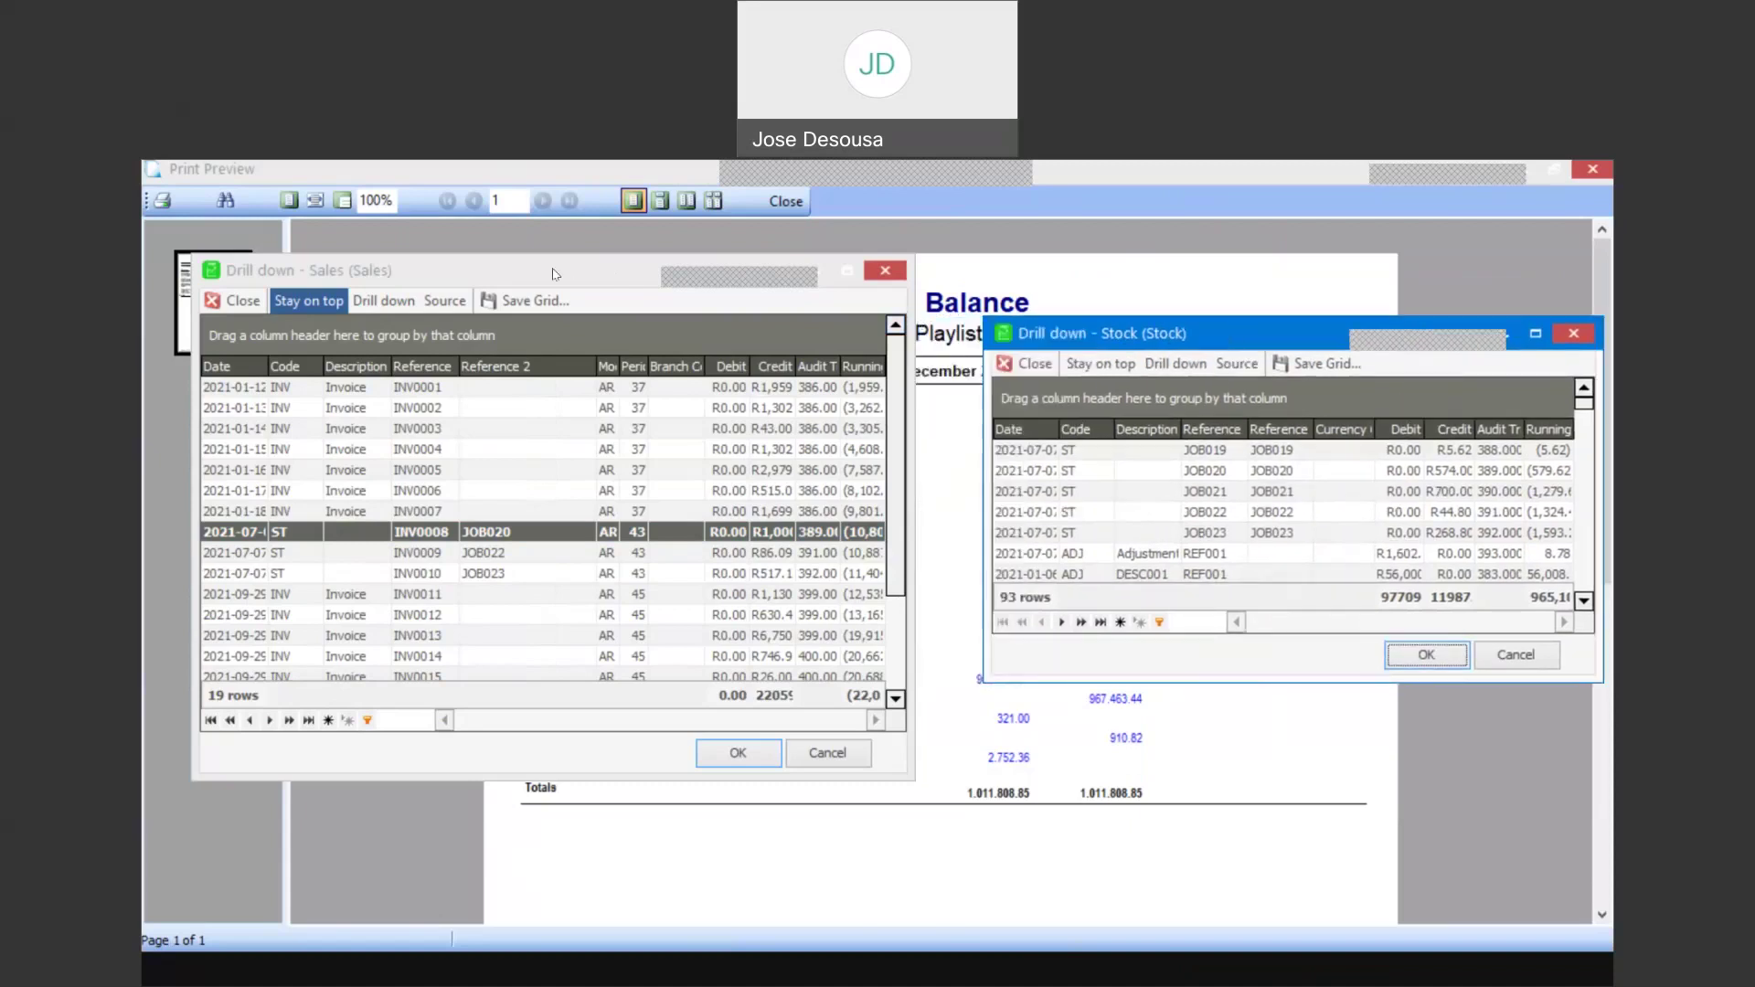
pyautogui.moveTo(582, 282); pyautogui.dragTo(557, 280)
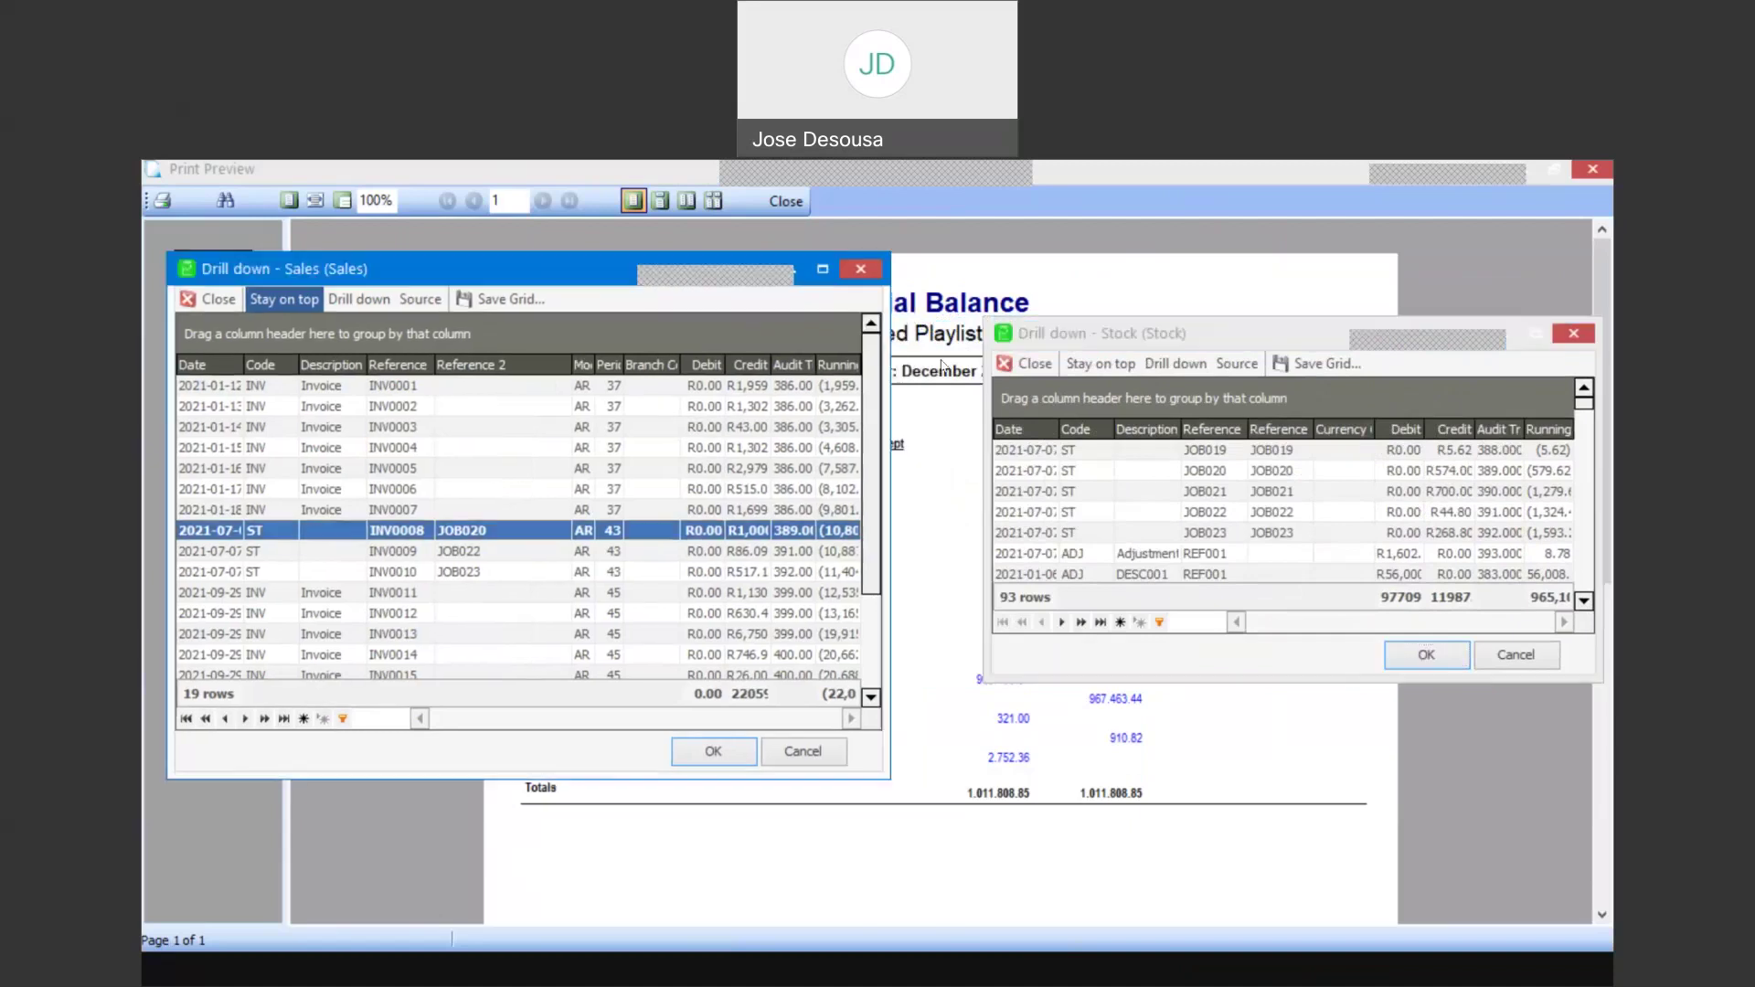
pyautogui.click(1023, 367)
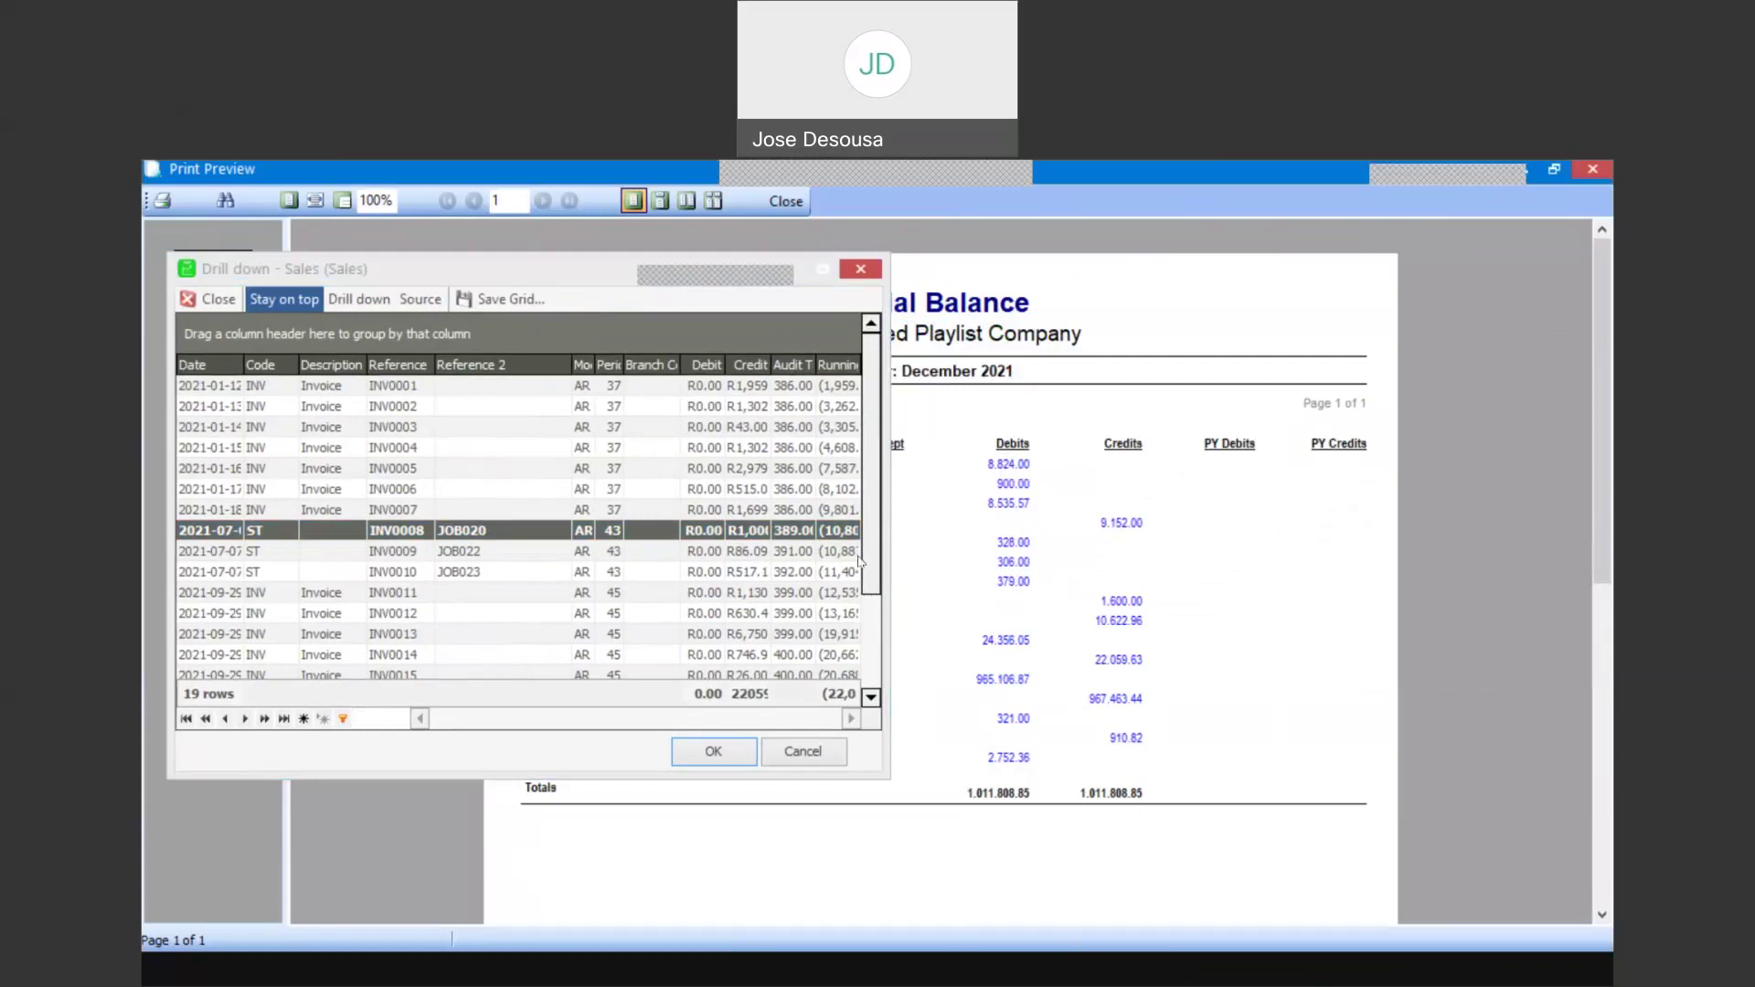
# Step: Drill down on the Cost of Goods Sold debit amount and place its window beside the Sales drill-down to compare invoices
pyautogui.moveTo(640, 268); pyautogui.dragTo(904, 534)
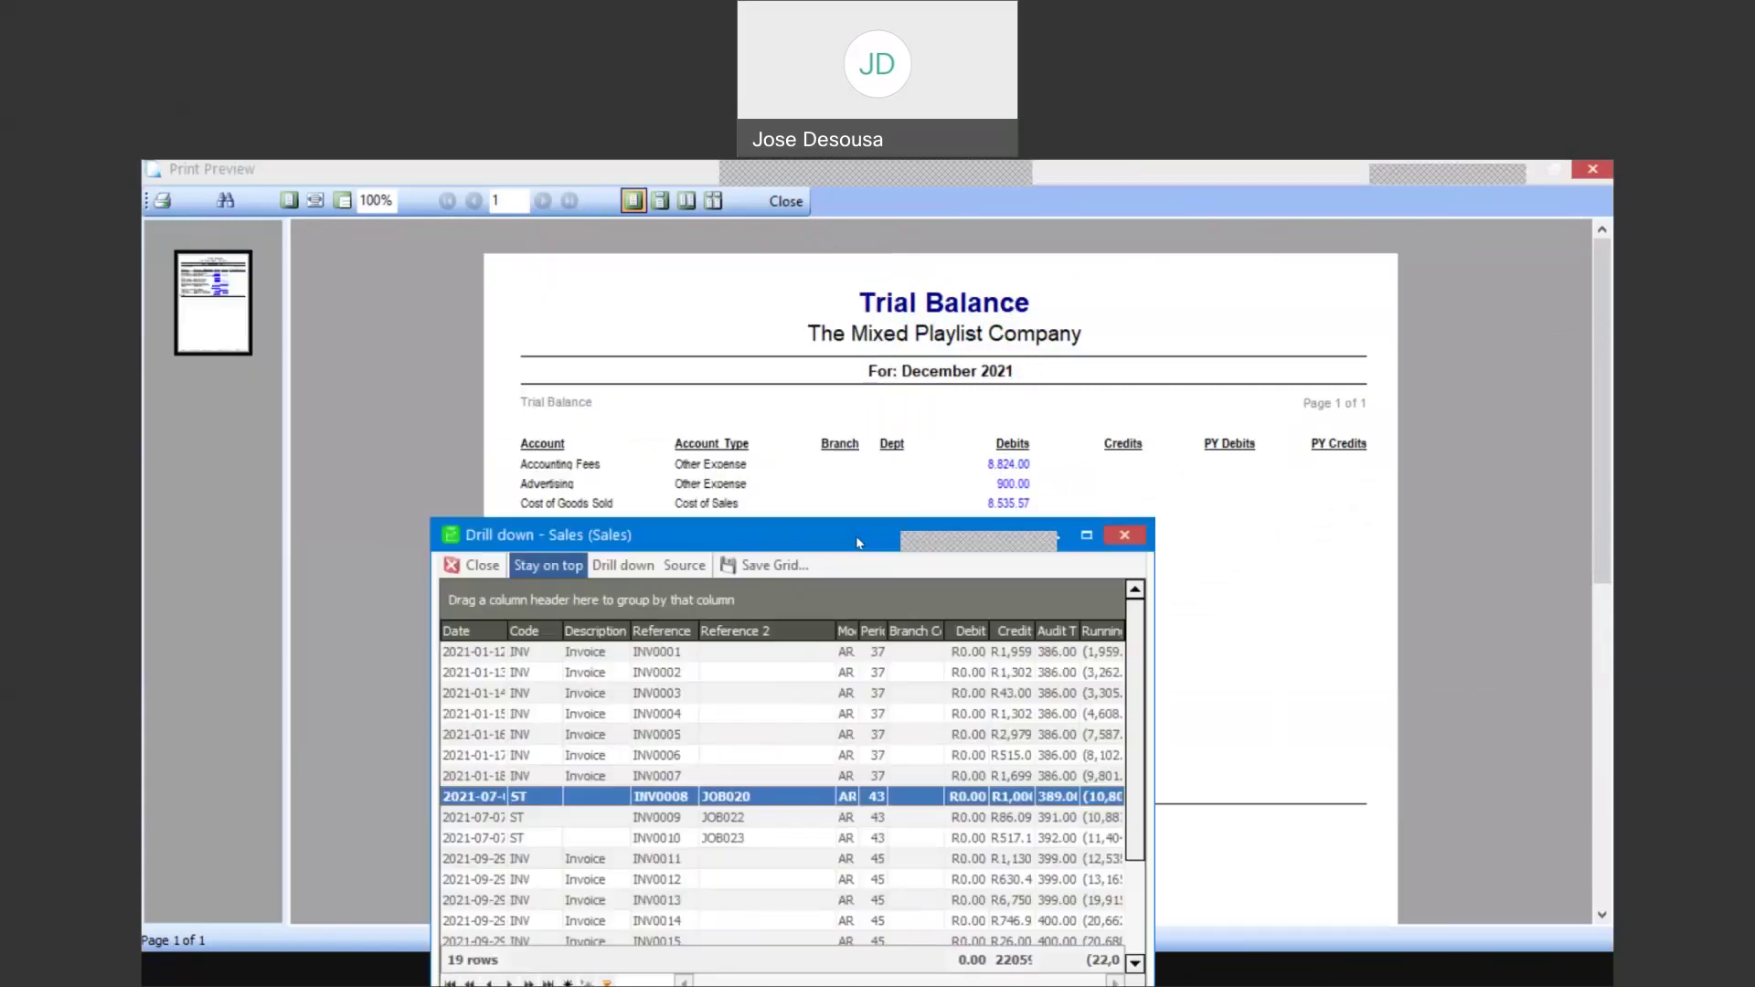
pyautogui.click(993, 504)
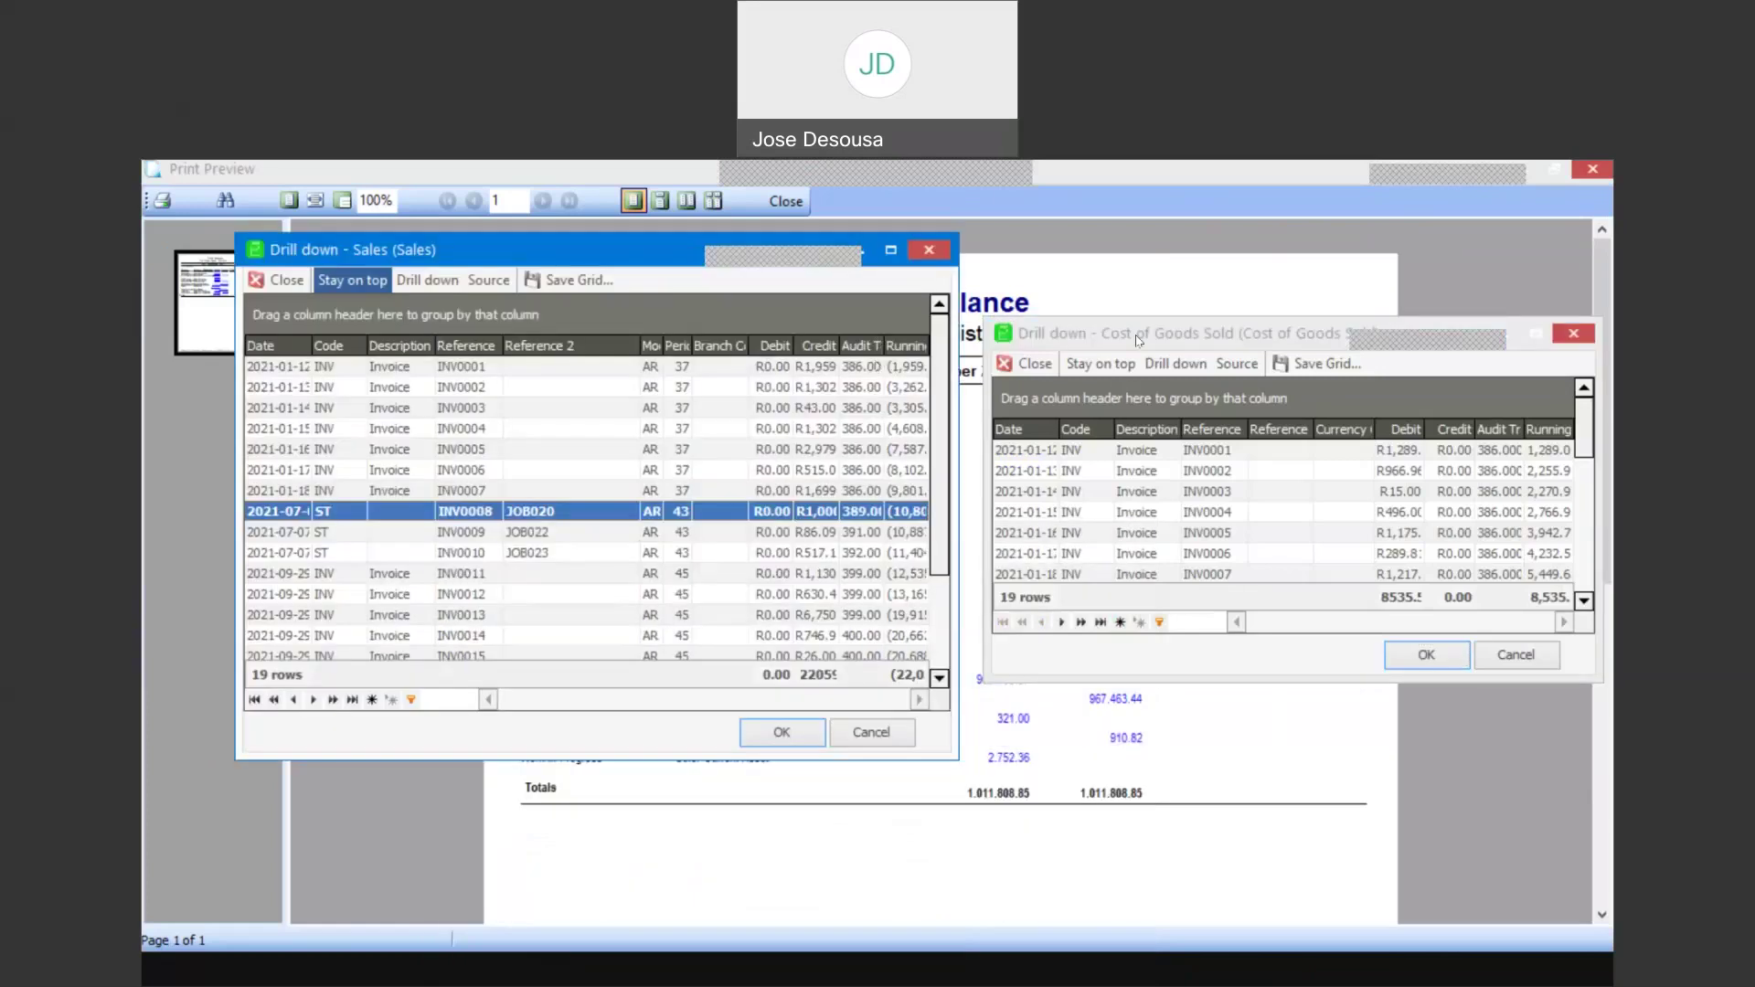
pyautogui.moveTo(1097, 341); pyautogui.dragTo(1047, 302)
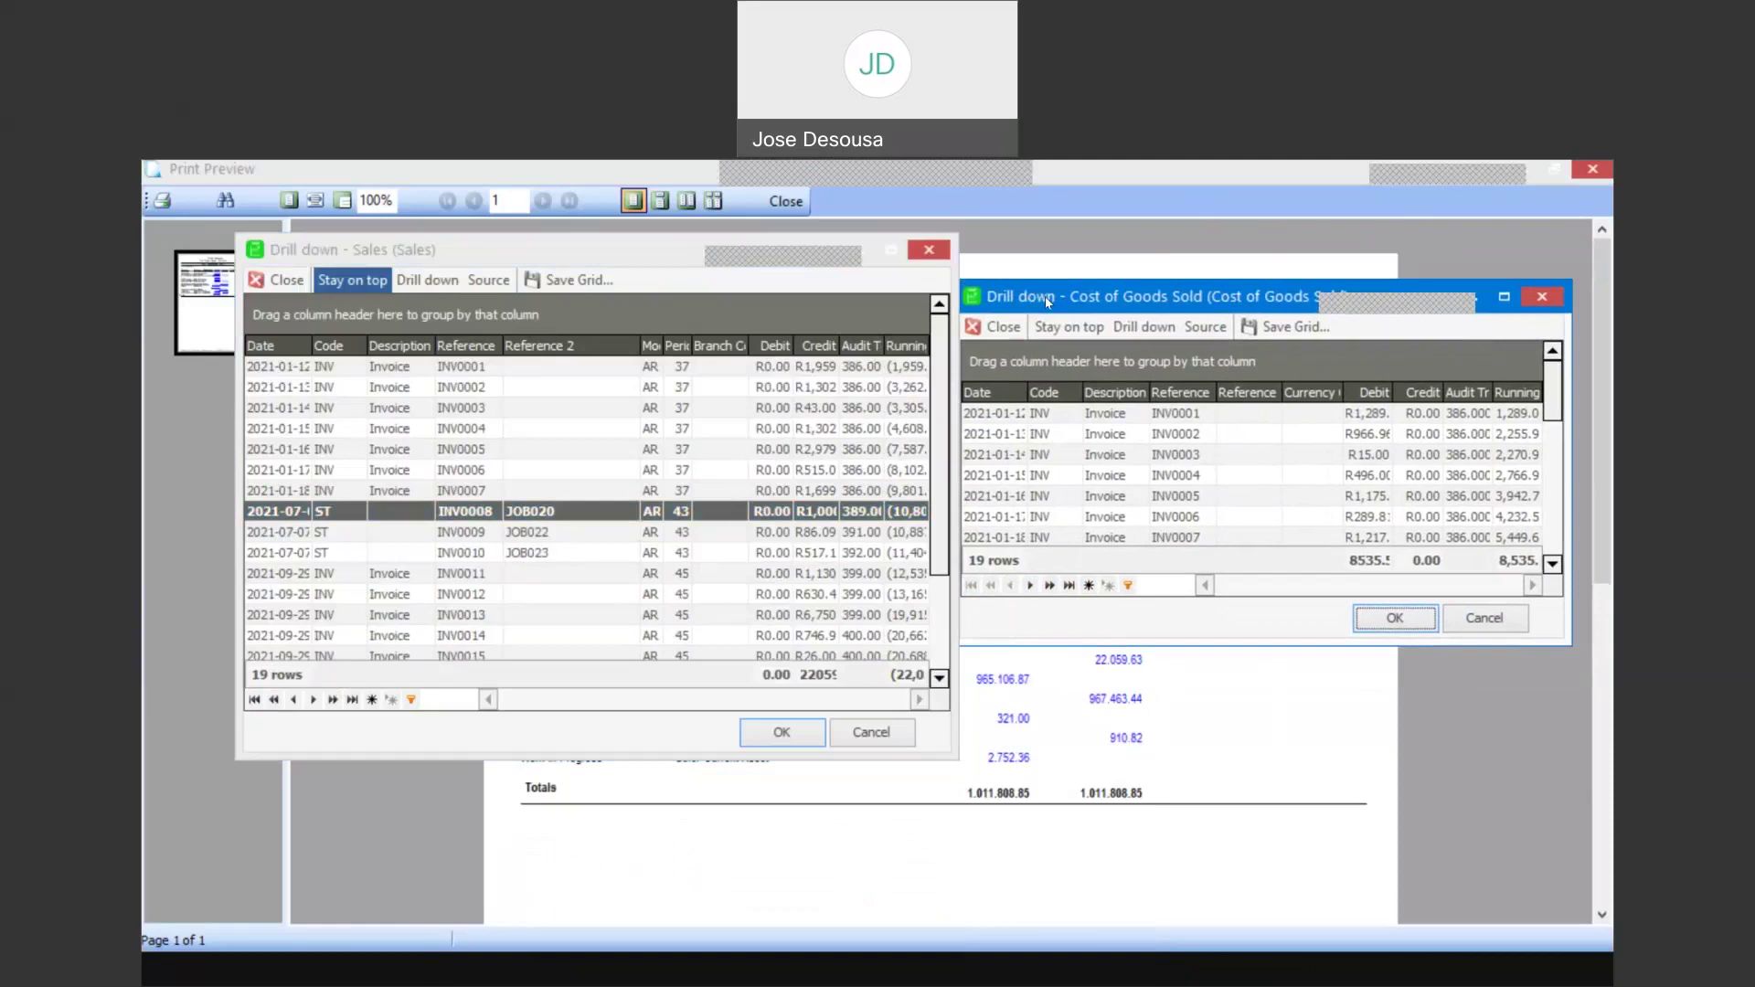
# Step: Close the Cost of Goods Sold and Sales drill-downs, and exit the Trial Balance preview and its report options
pyautogui.click(1476, 629)
pyautogui.click(870, 739)
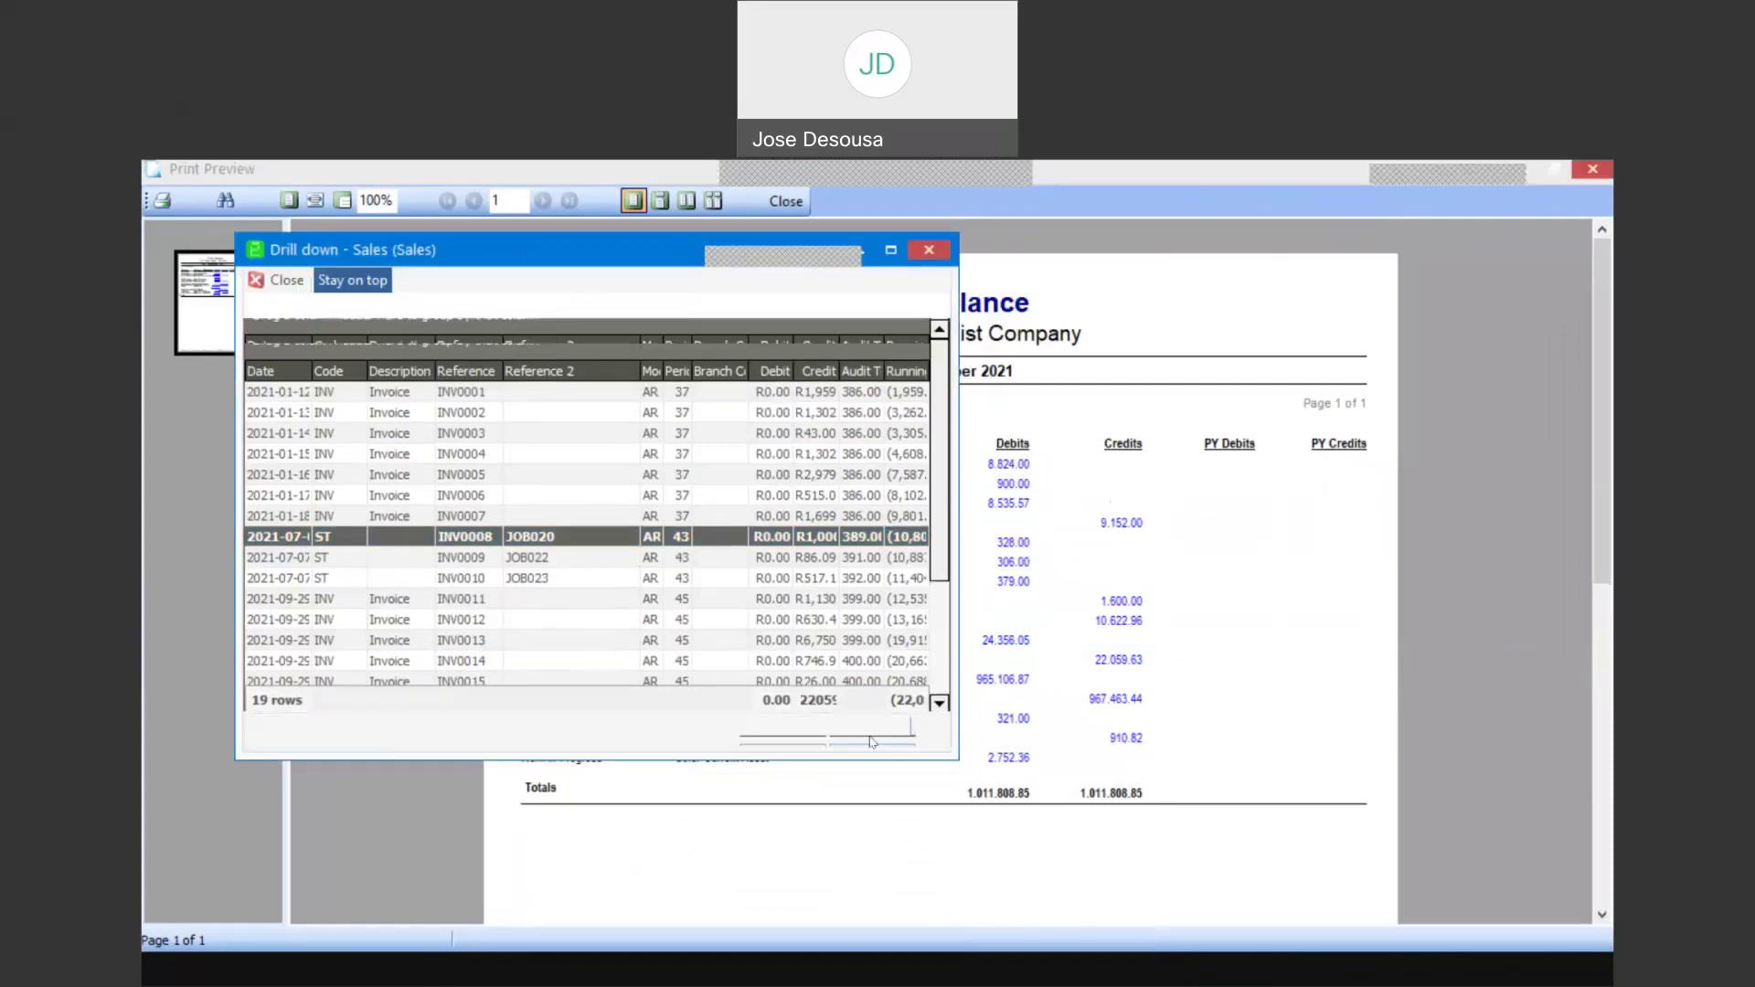
pyautogui.click(786, 201)
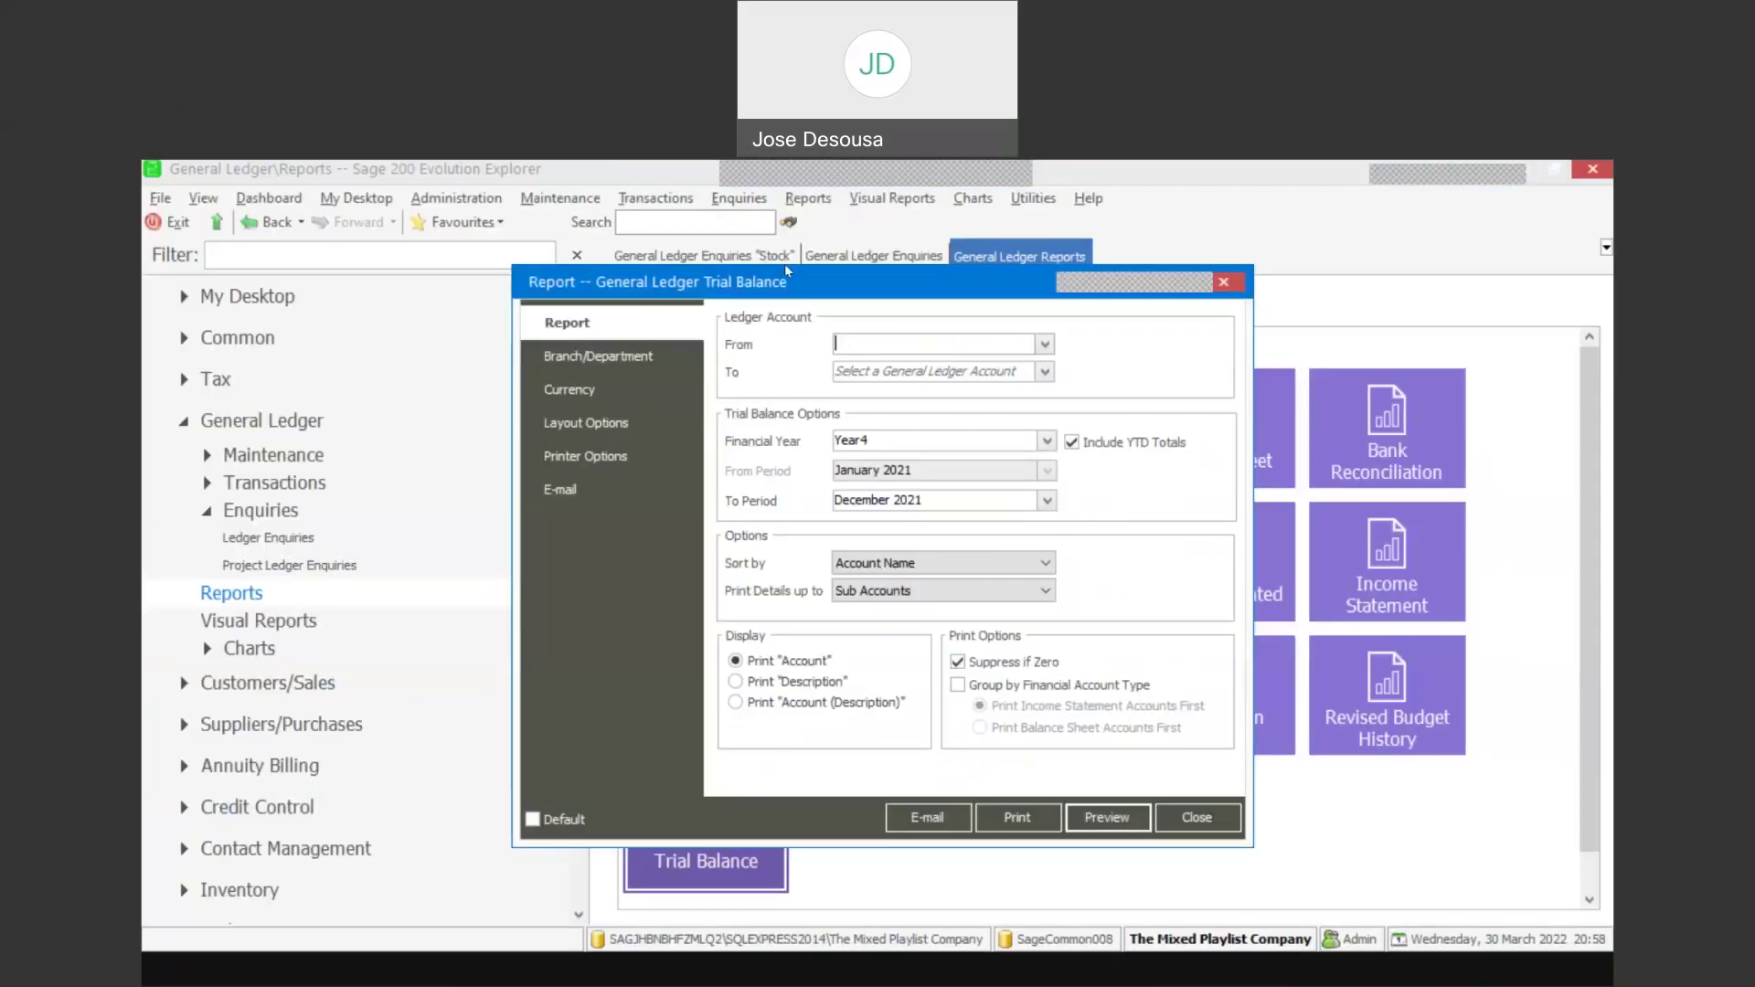
pyautogui.click(1184, 816)
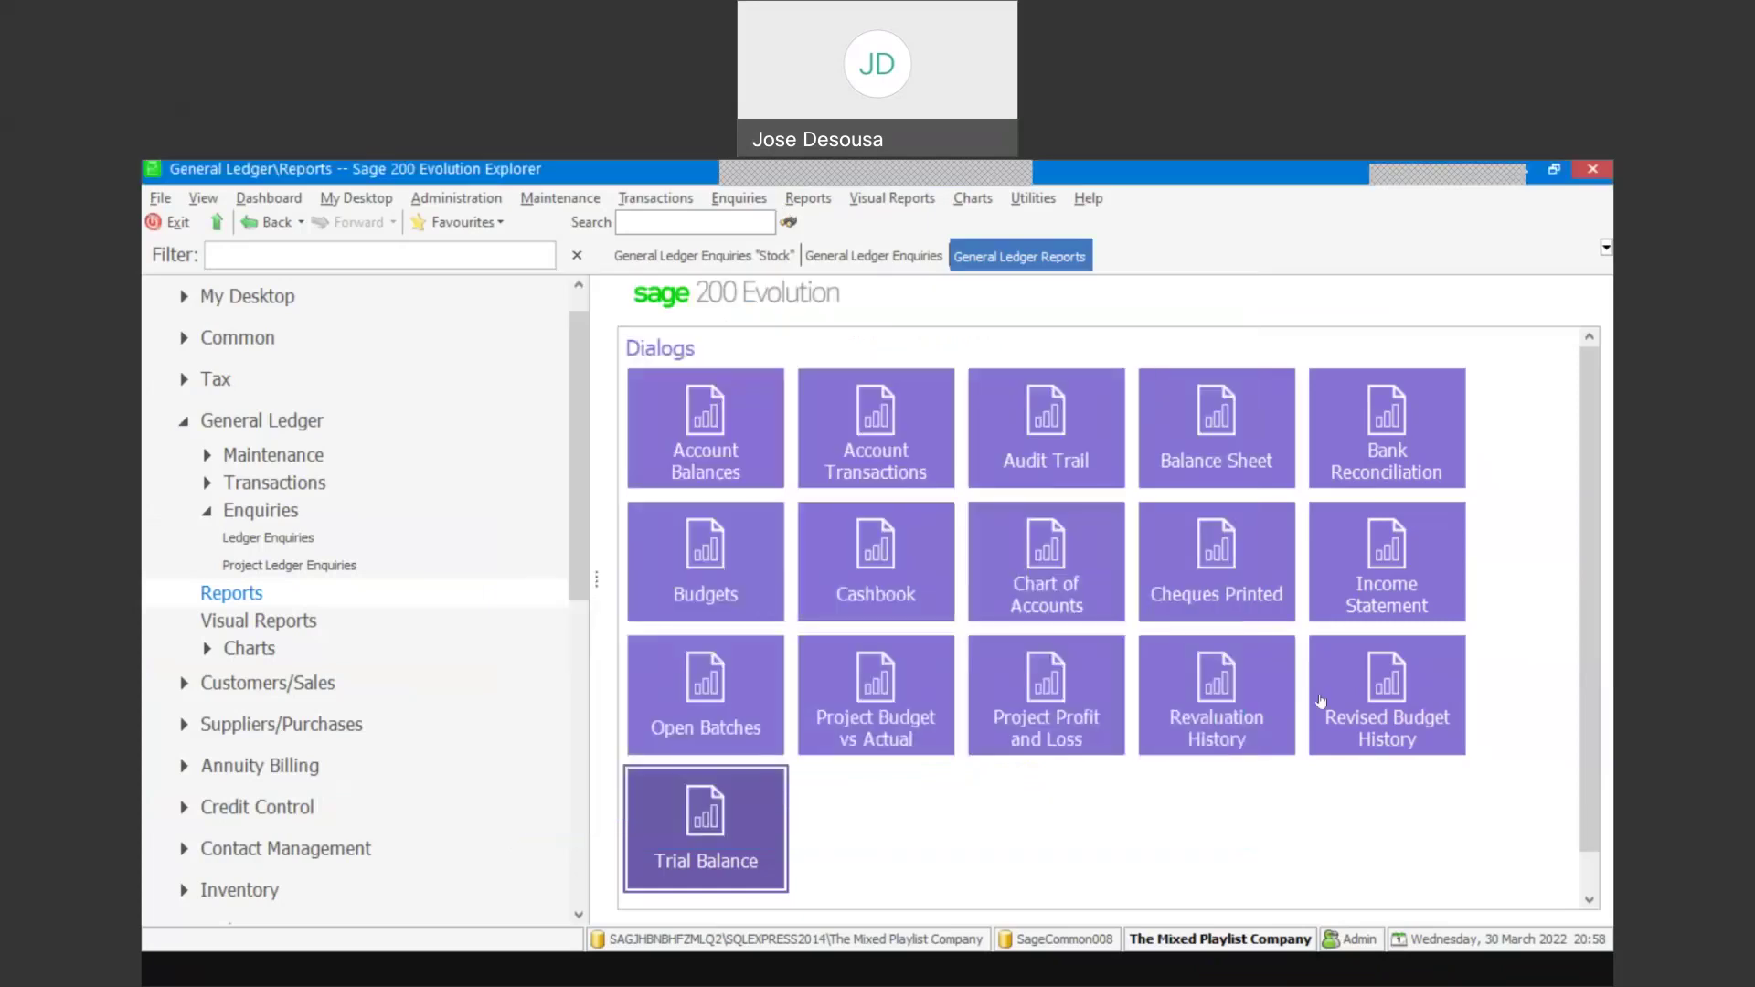
# Step: Preview the General Ledger Income Statement report for financial year Year4, January 2021 to December 2021
pyautogui.click(1389, 584)
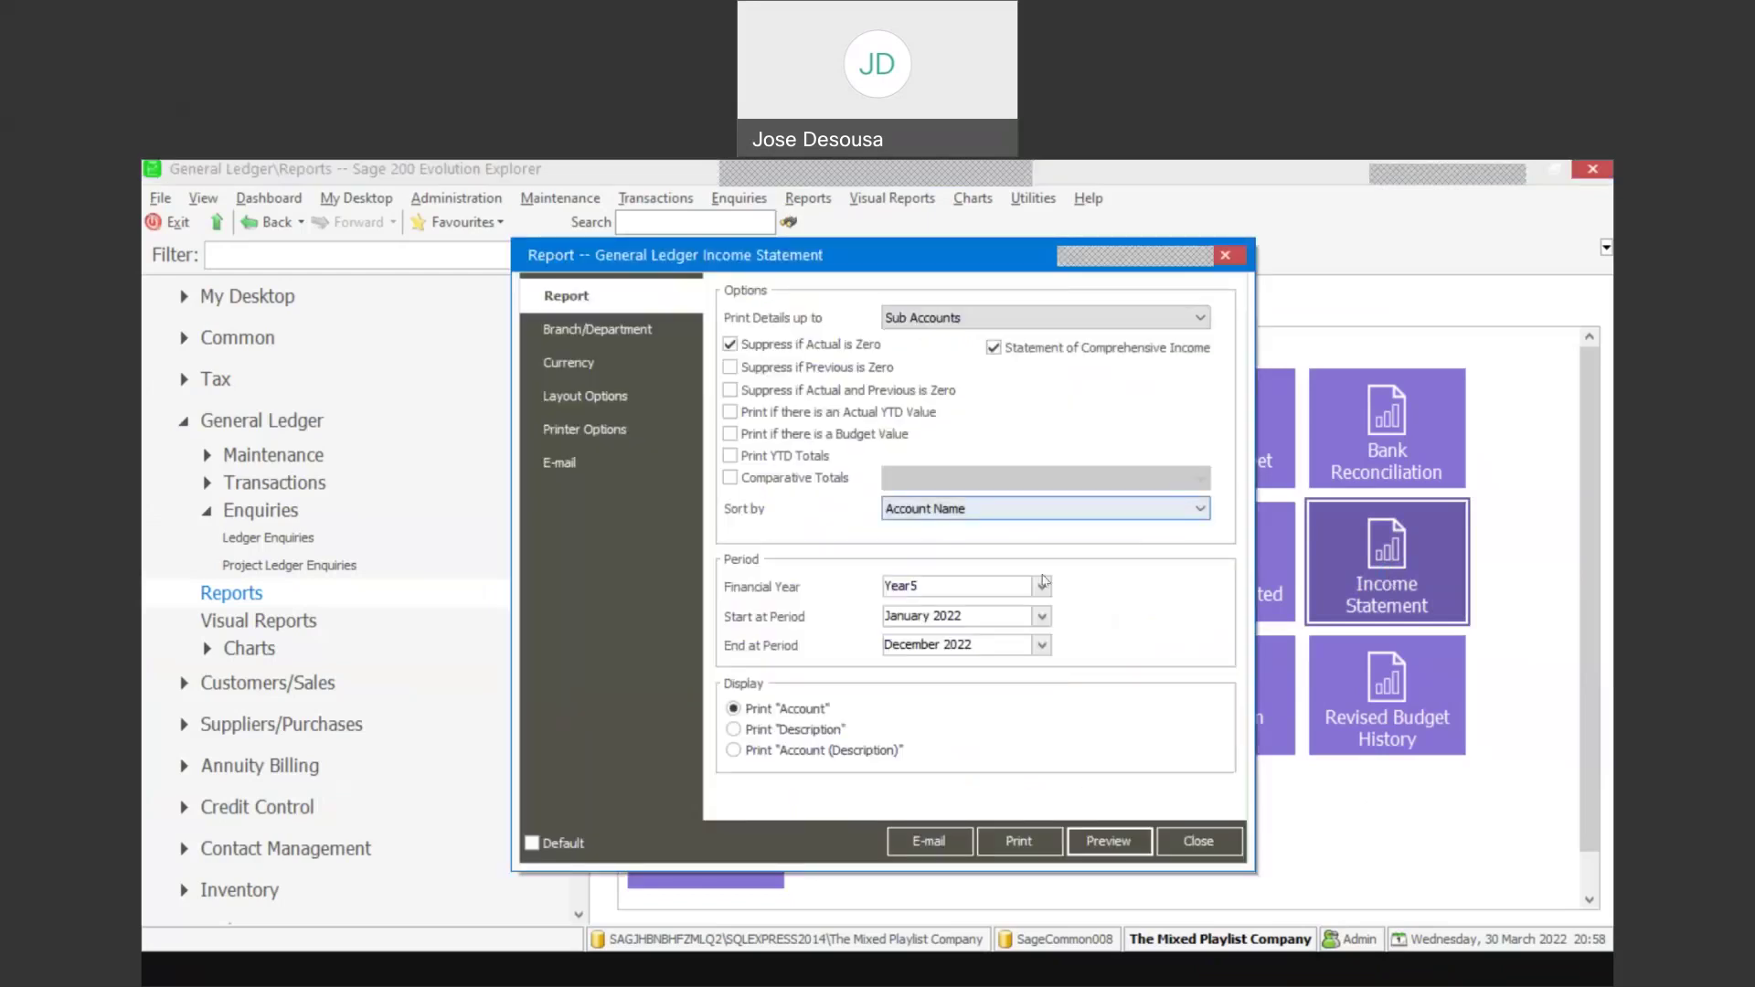
pyautogui.click(1043, 586)
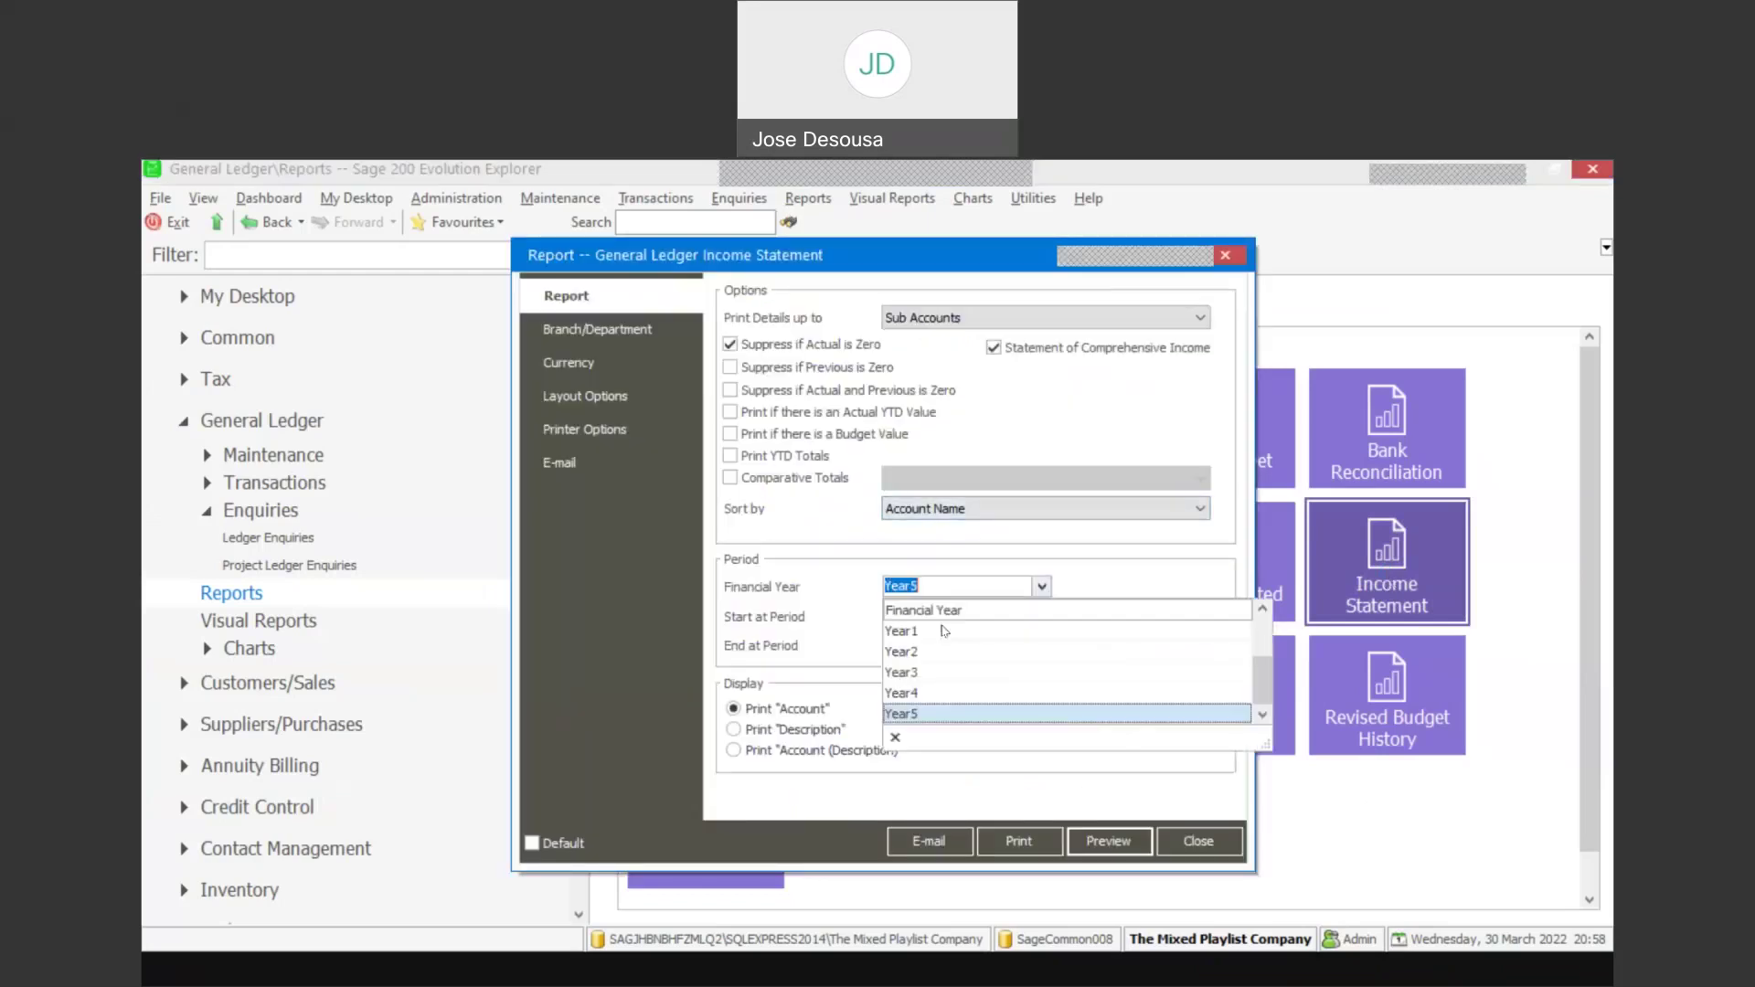
pyautogui.click(915, 698)
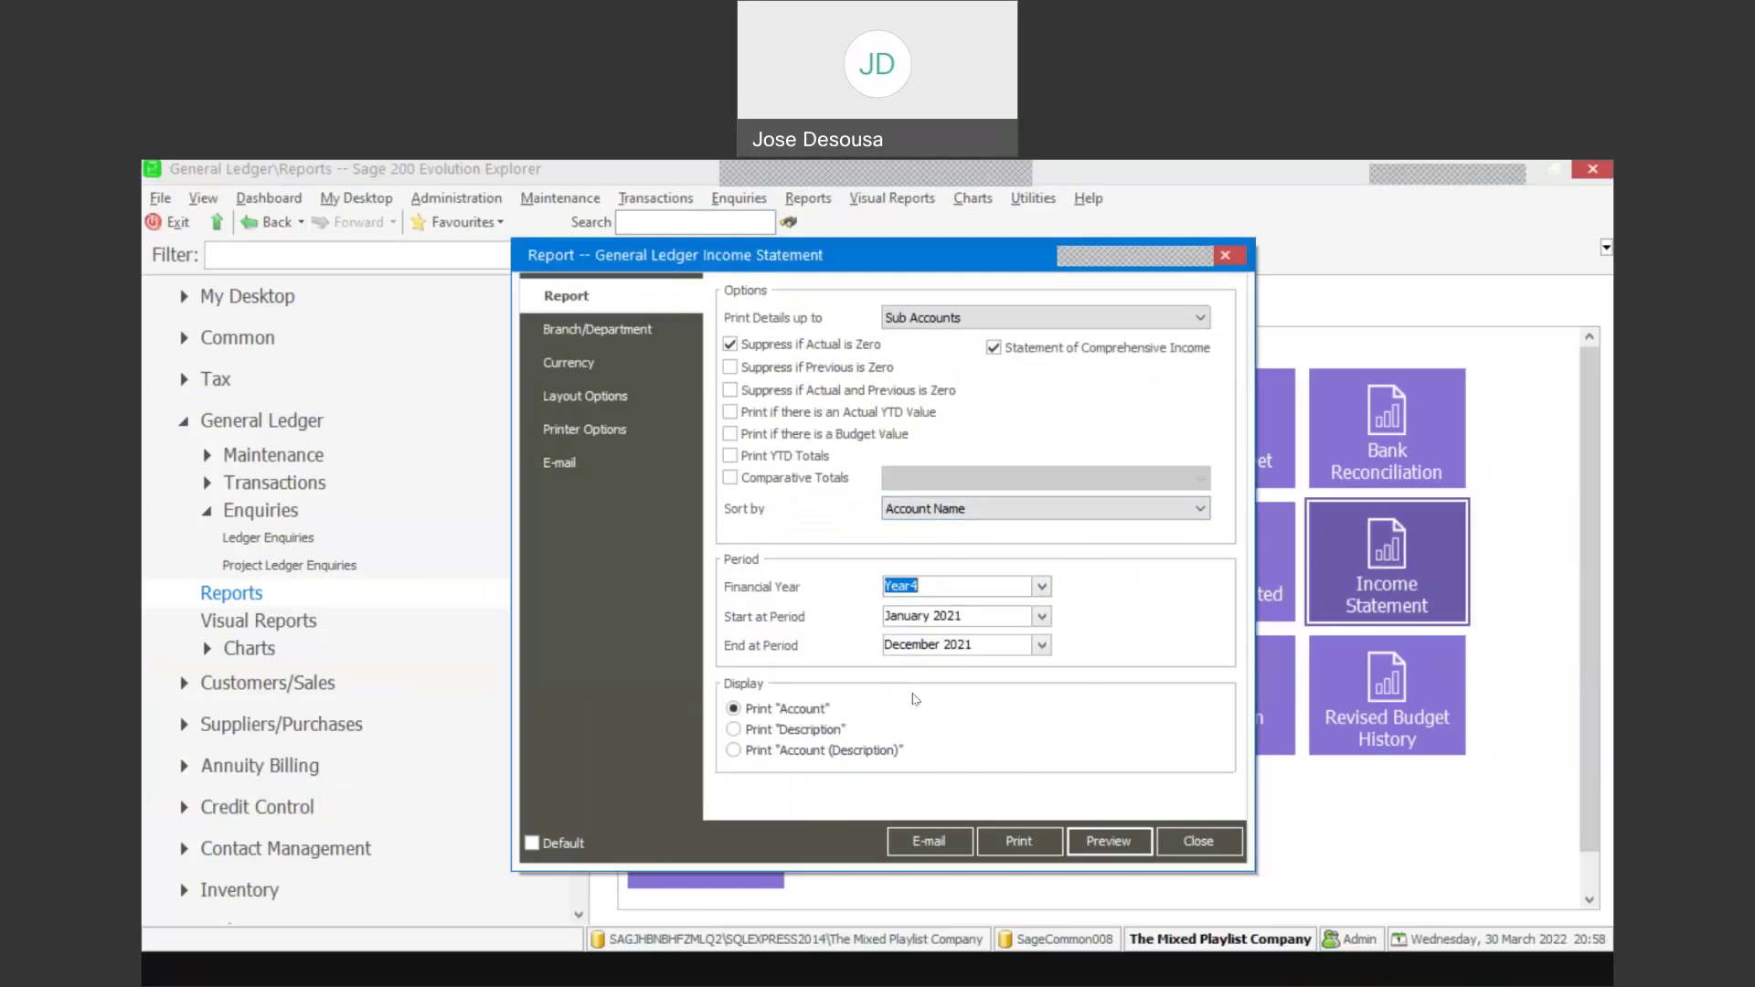
pyautogui.click(1083, 841)
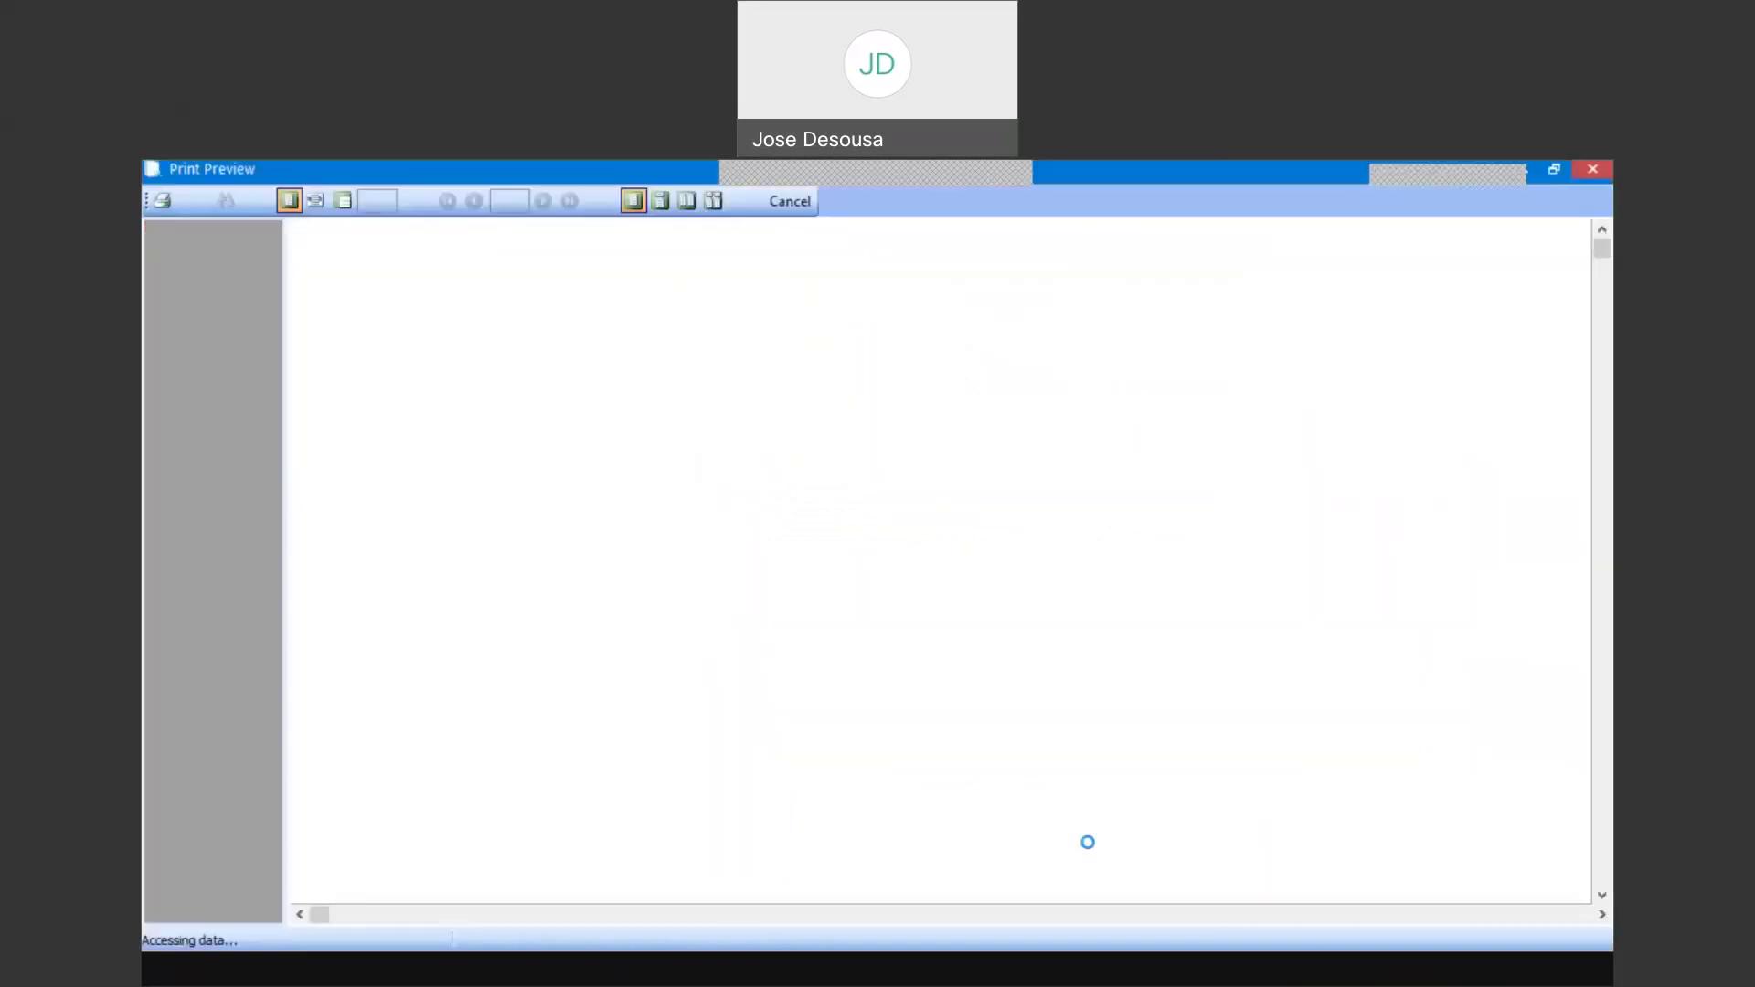
# Step: Compare the income statement's Sales and Cost of Goods Sold drill-downs side by side, keeping Sales on top, and close the Cost of Goods Sold window
pyautogui.moveTo(1607, 375); pyautogui.dragTo(1609, 420)
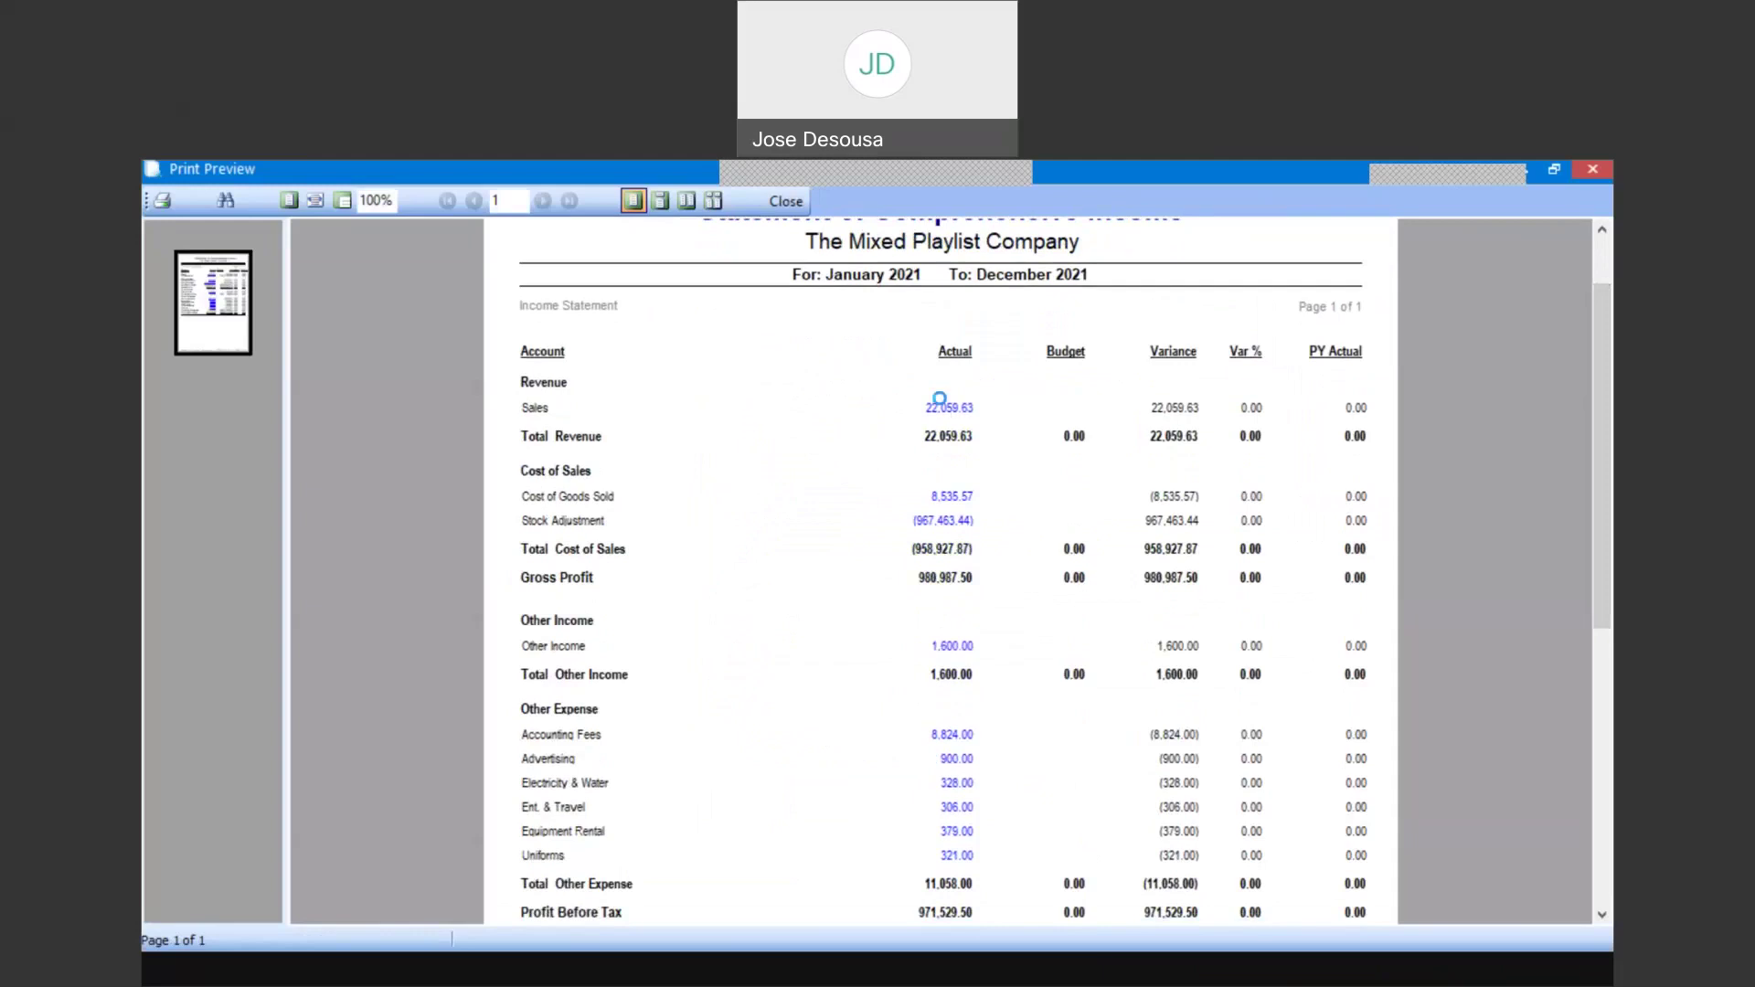
pyautogui.click(334, 280)
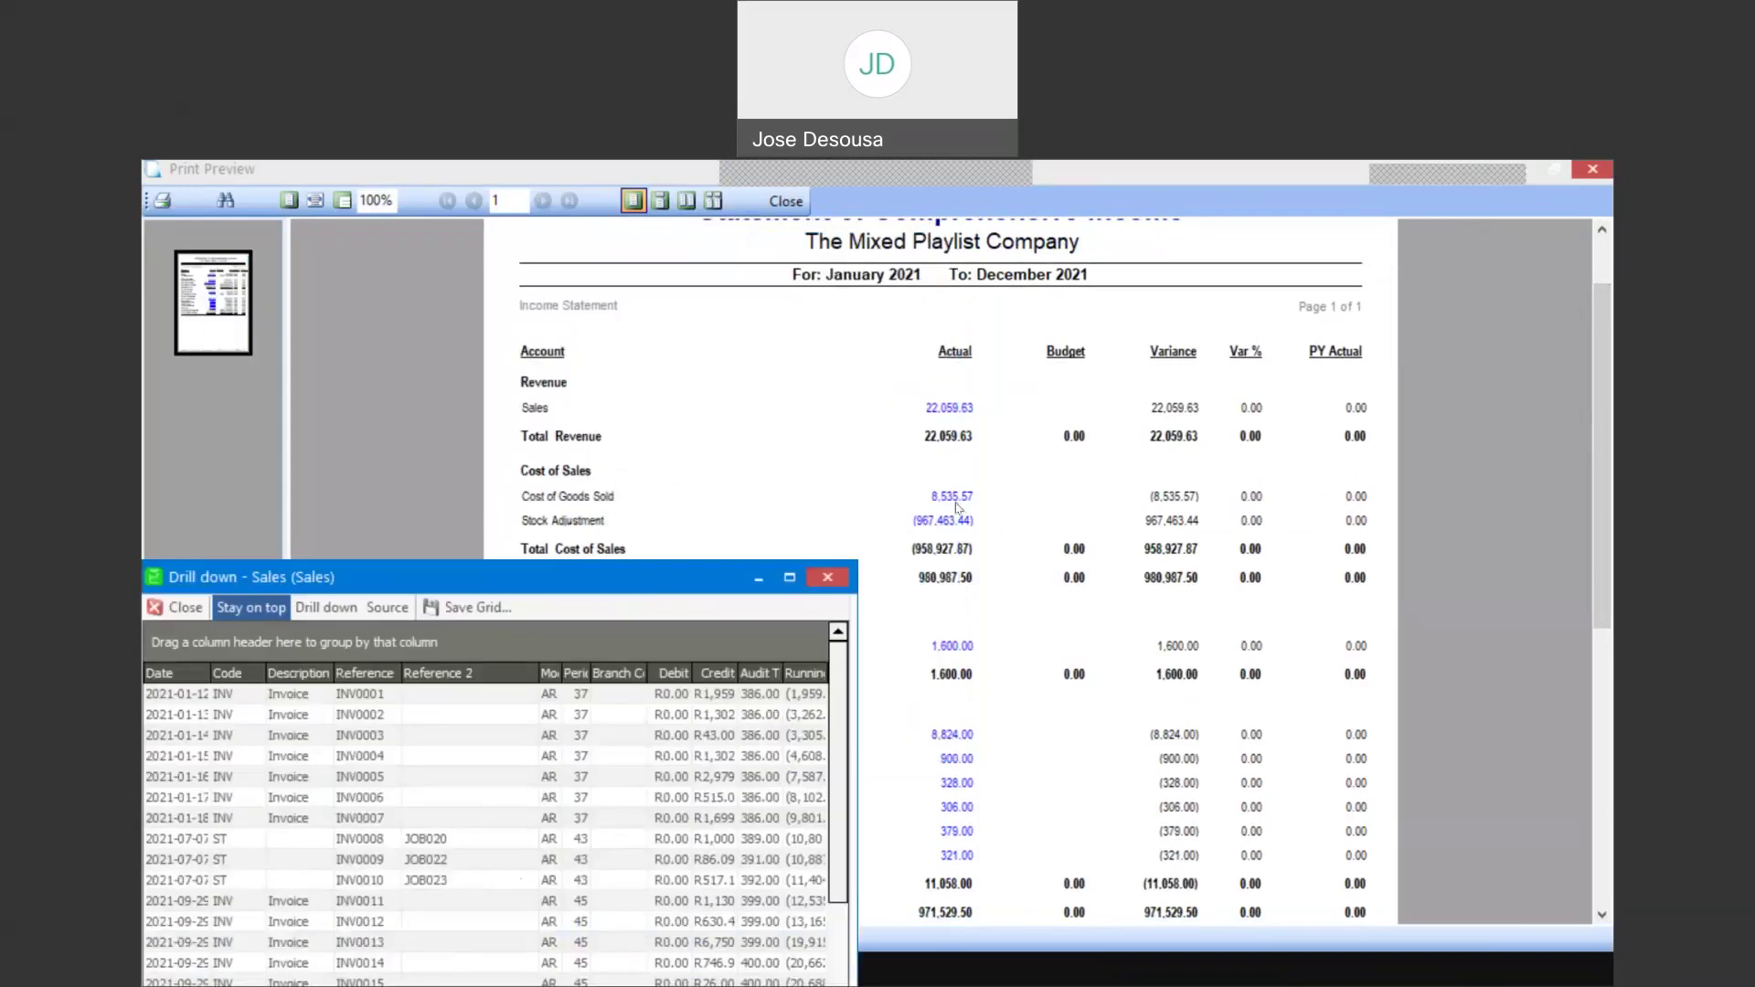
pyautogui.click(948, 496)
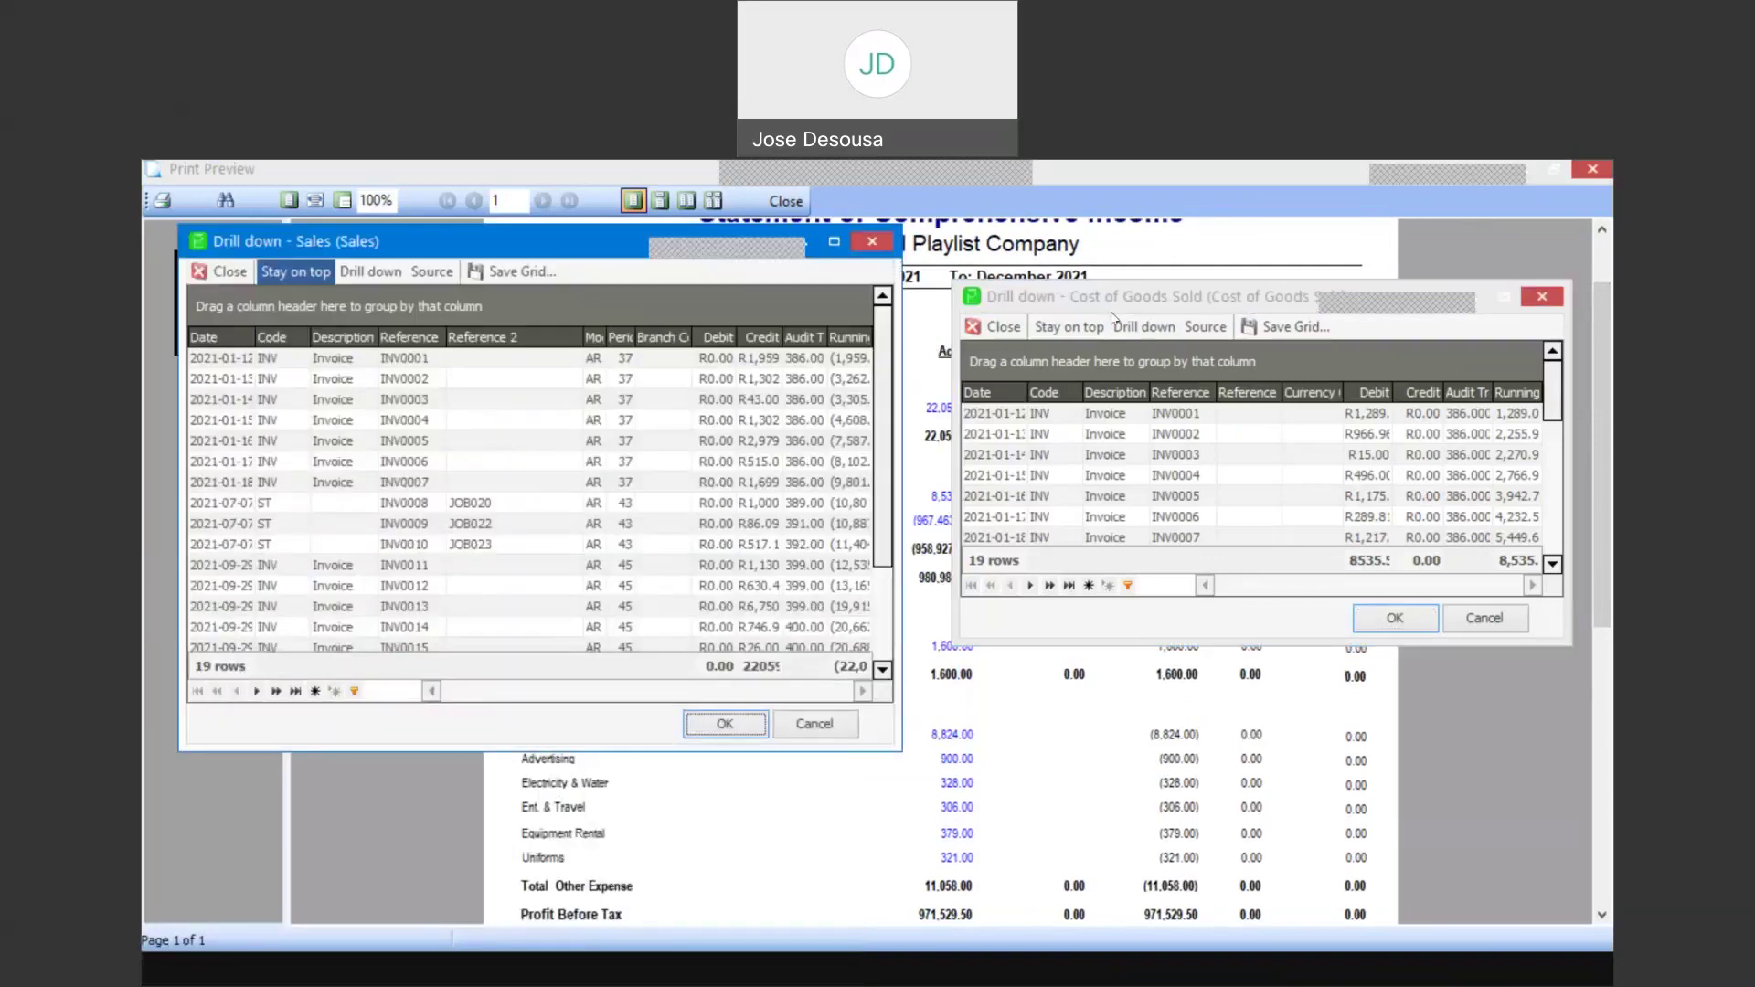
pyautogui.click(1069, 298)
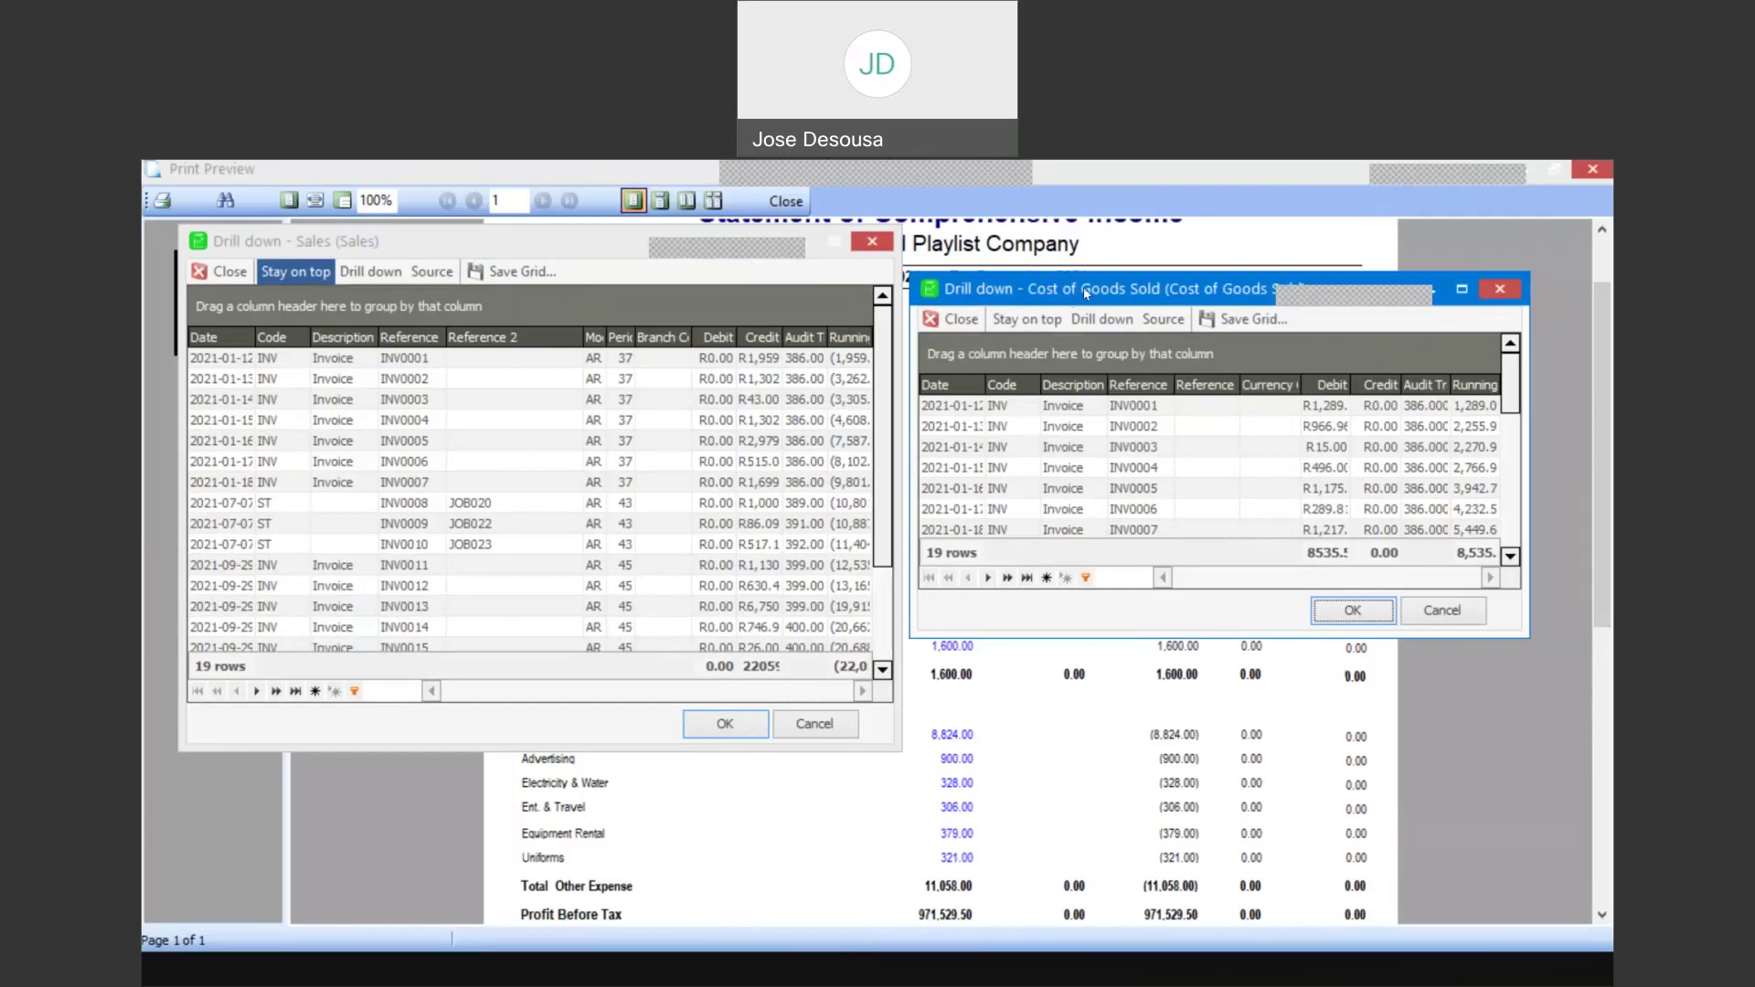
pyautogui.moveTo(1098, 278); pyautogui.dragTo(1084, 245)
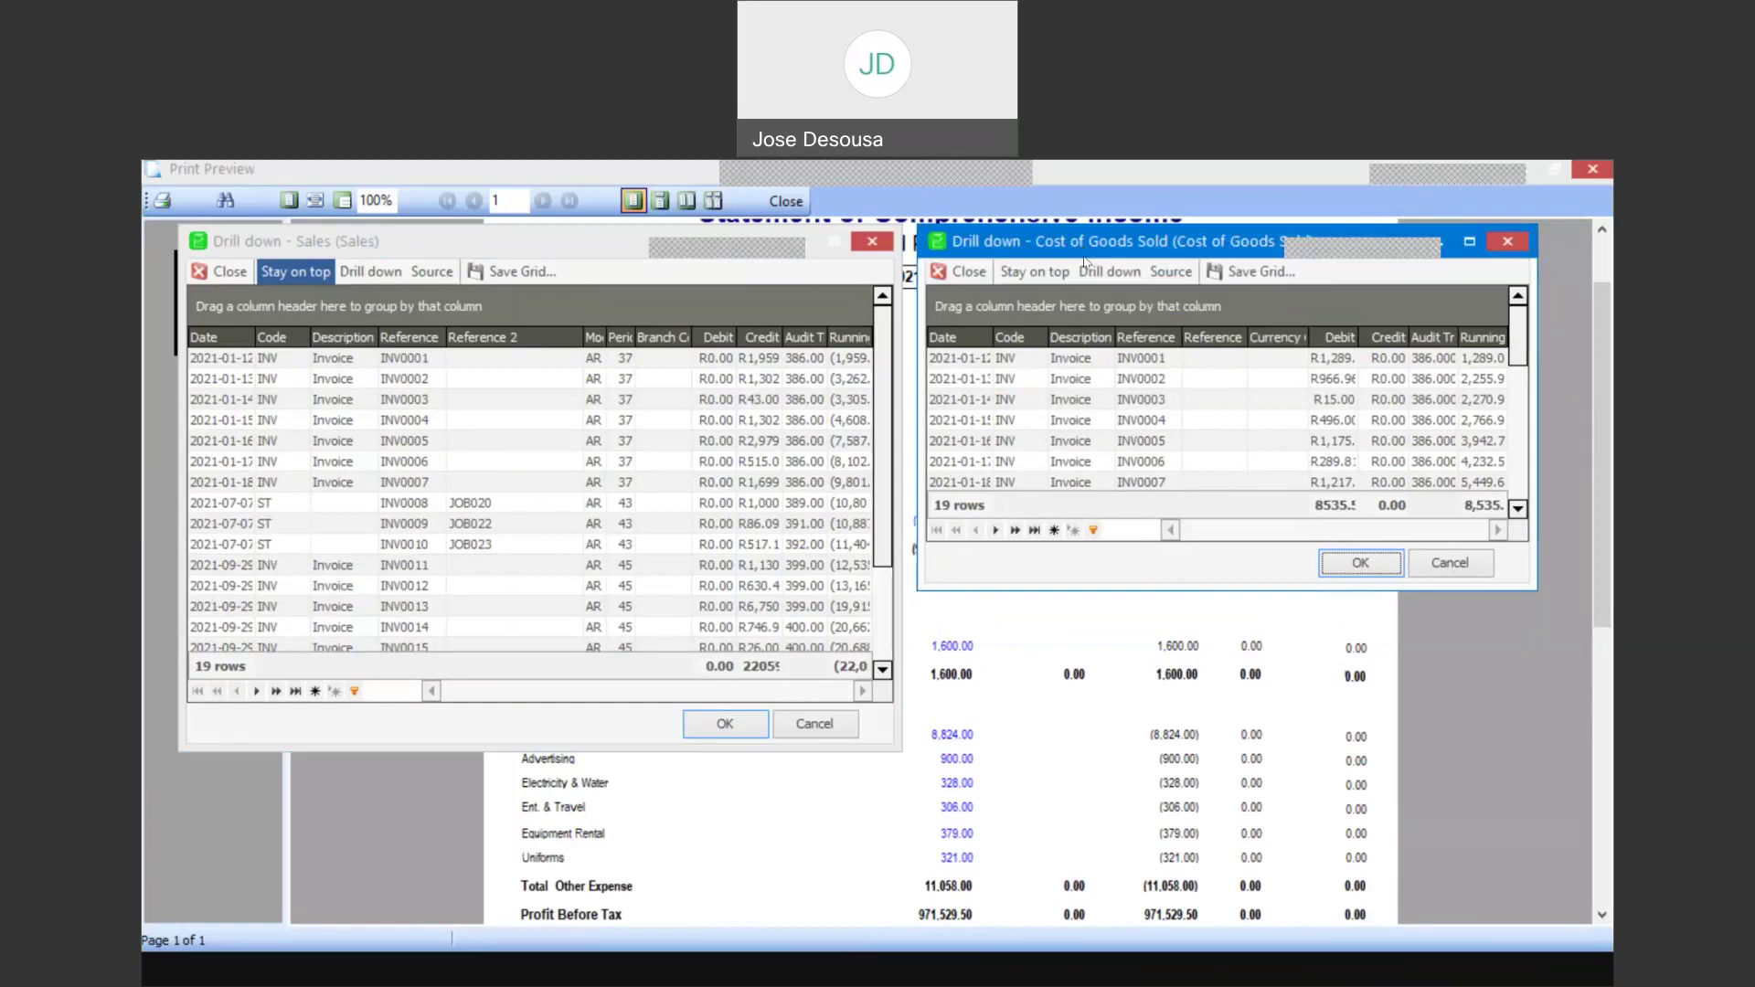
pyautogui.click(1429, 564)
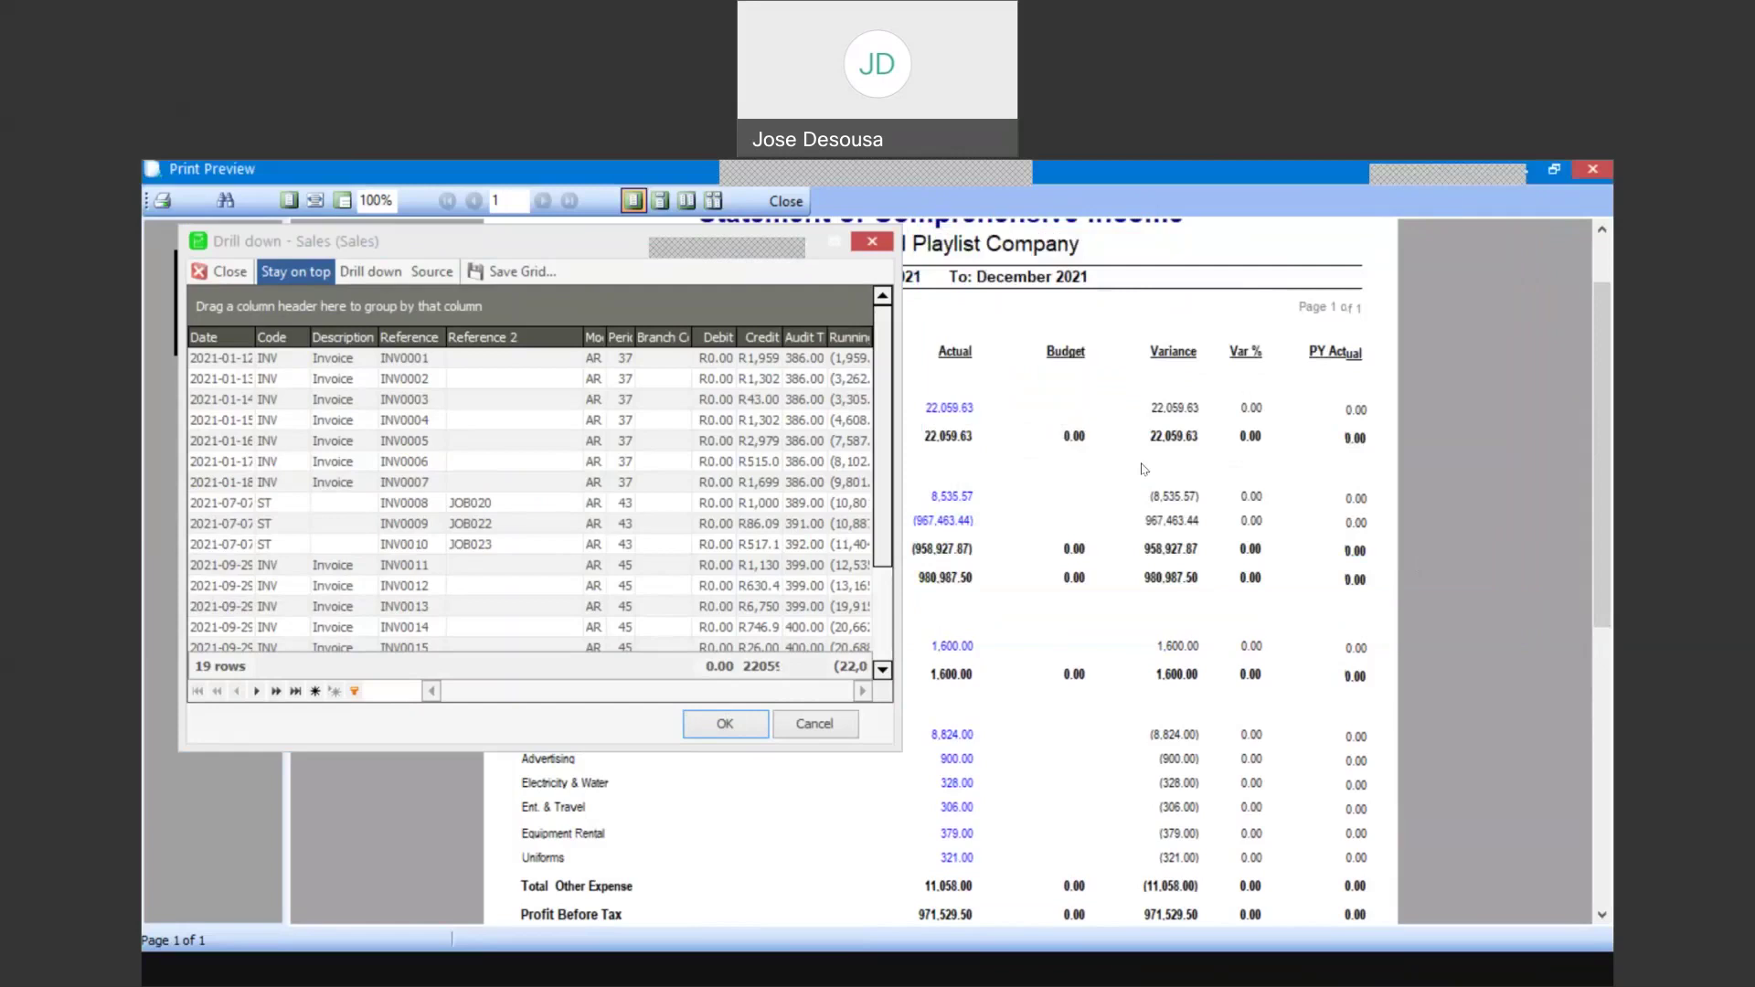